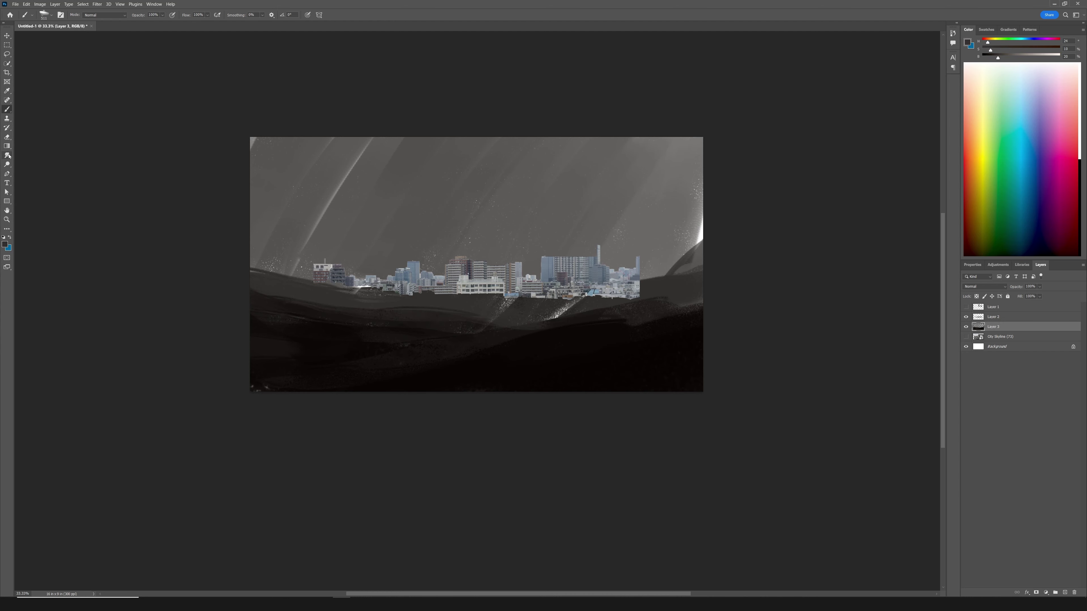
- Blend the left hill edge into the landscape and lasso the sky above a curved horizon line on Layer 3
{"action": "right_click", "coordinate": [455, 329]}
{"action": "left_click", "coordinate": [394, 313]}
{"action": "key", "text": "l"}
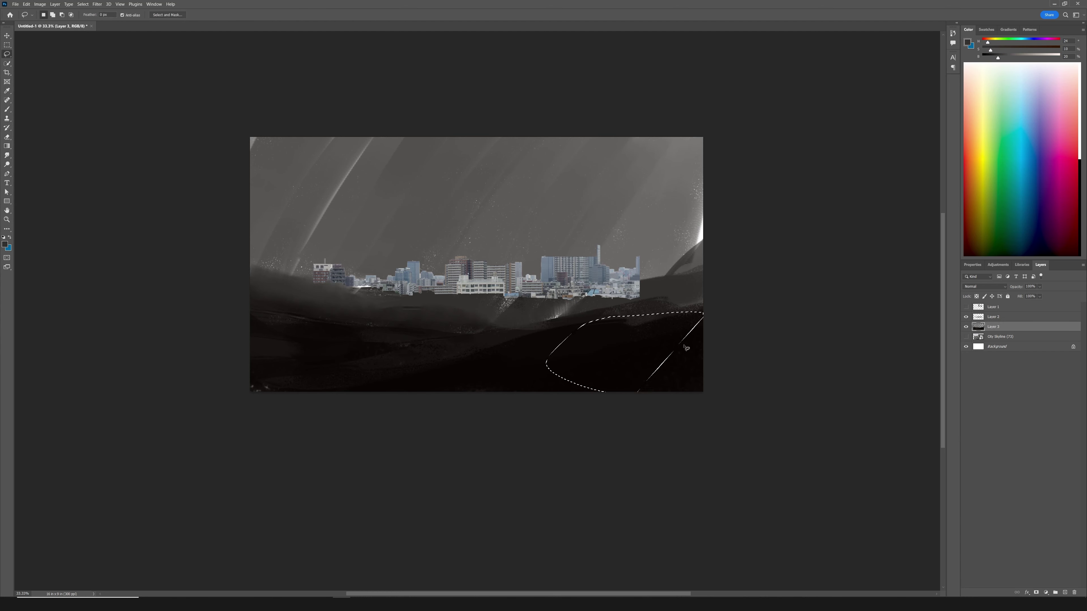
{"action": "left_click_drag", "start_coordinate": [267, 266], "coordinate": [251, 260]}
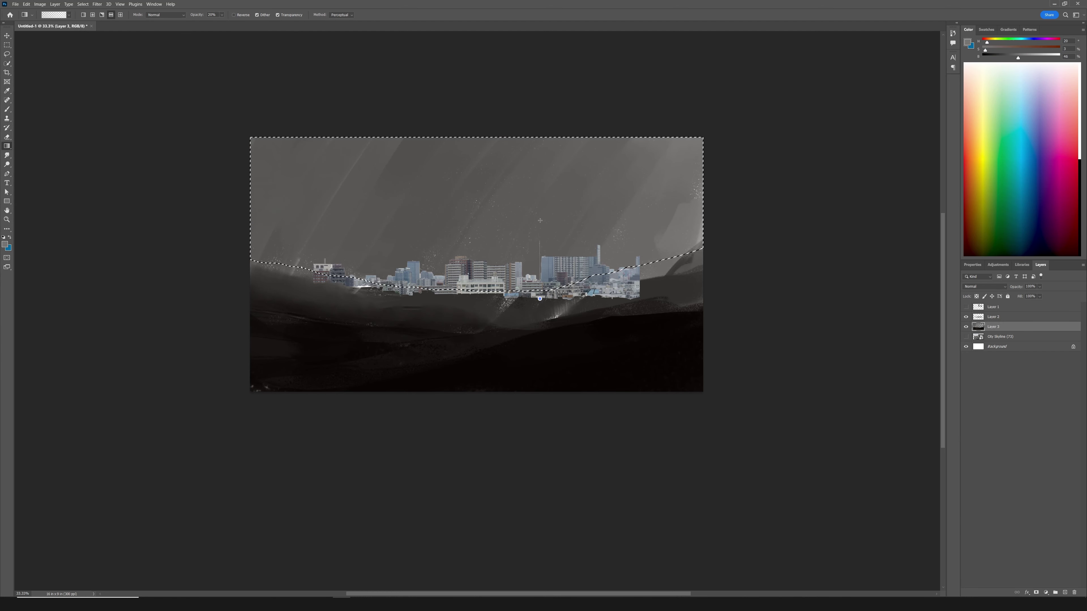
- Even out the selected sky with soft lighter grey towards the horizon and hide the city skyline on Layer 2
{"action": "key", "text": "b"}
{"action": "left_click_drag", "start_coordinate": [529, 203], "coordinate": [428, 154]}
{"action": "left_click", "coordinate": [966, 317]}
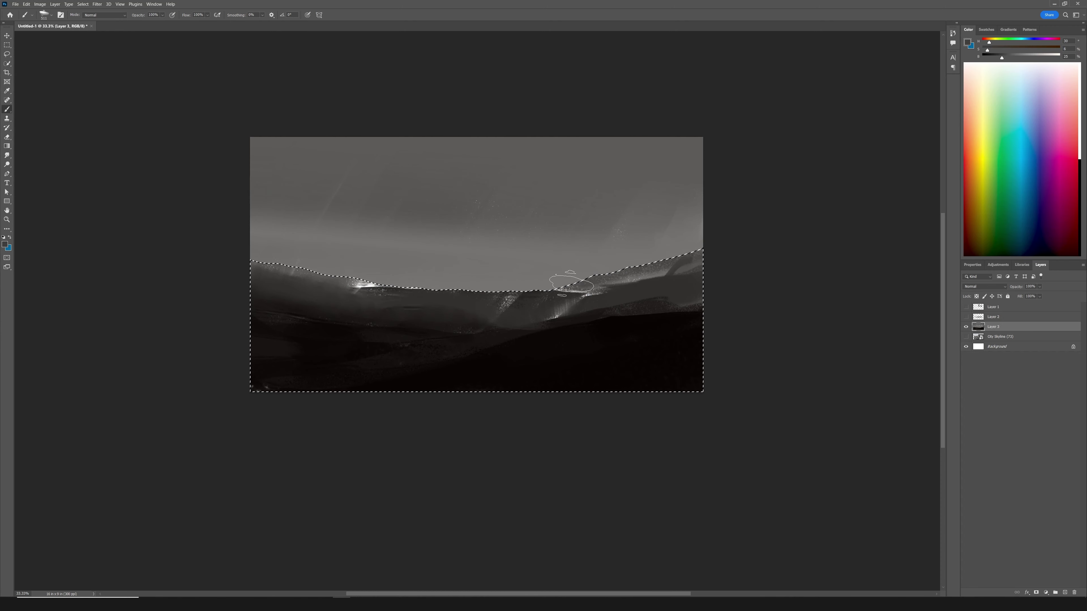
- Paint over the bright patches on the middle-distance hills and clean up the horizon using sampled dark greys
{"action": "key", "text": "ctrl+d"}
{"action": "left_click", "coordinate": [623, 312], "text": "alt"}
{"action": "key", "text": "ctrl+shift+d"}
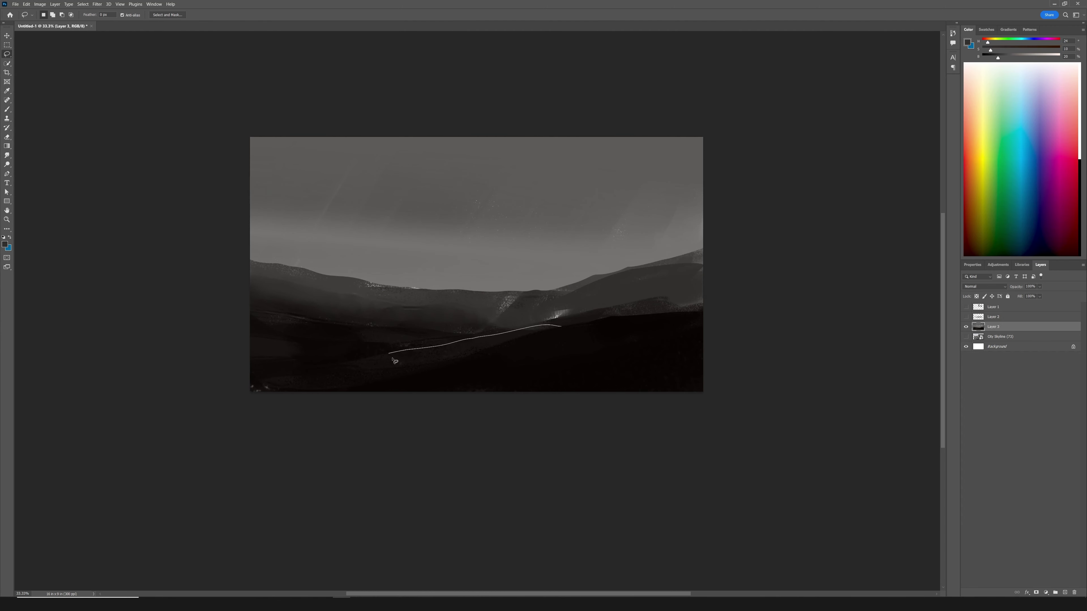
{"action": "left_click", "coordinate": [647, 324], "text": "alt"}
- Paint light grey haze inside a lassoed area covering the left hill slope and the valley horizon
{"action": "key", "text": "4"}
{"action": "key", "text": "3"}
{"action": "left_click", "coordinate": [342, 267], "text": "alt"}
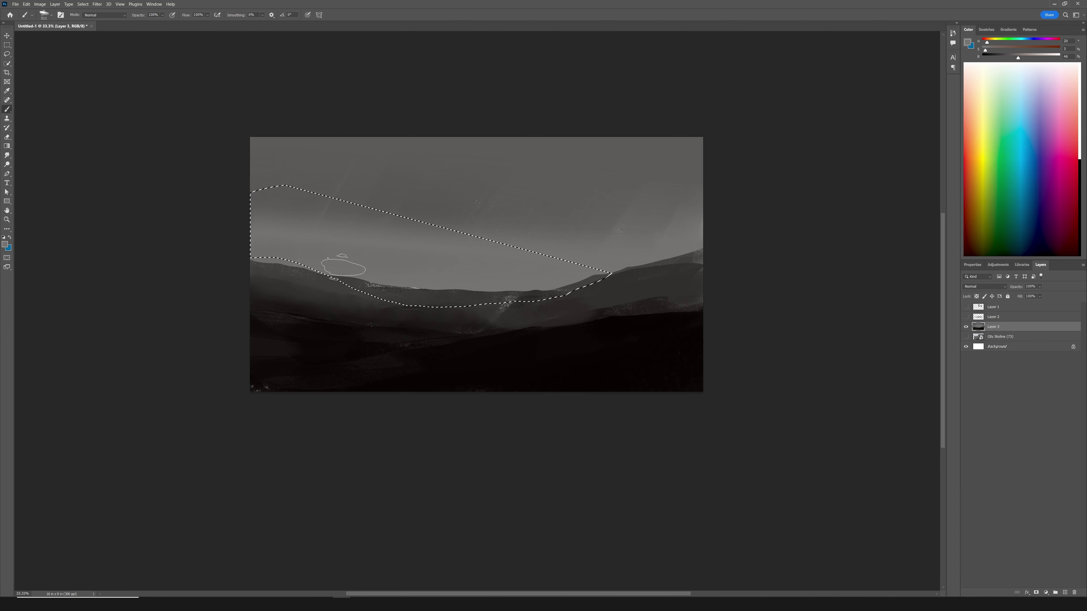
{"action": "left_click_drag", "start_coordinate": [355, 274], "coordinate": [595, 295]}
- Paint near-black ground and a jagged rocky edge along the foreground ridge at 100% brush opacity
{"action": "key", "text": "0"}
{"action": "left_click", "coordinate": [468, 331], "text": "alt"}
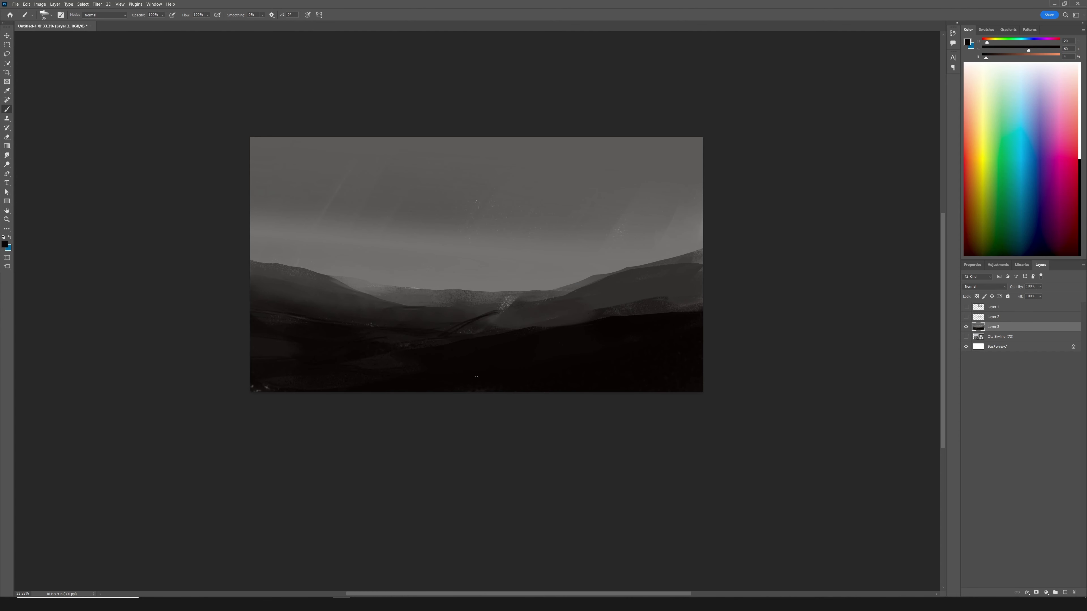
{"action": "left_click_drag", "start_coordinate": [567, 326], "coordinate": [564, 329]}
{"action": "key", "text": "b"}
{"action": "left_click", "coordinate": [674, 330], "text": "alt"}
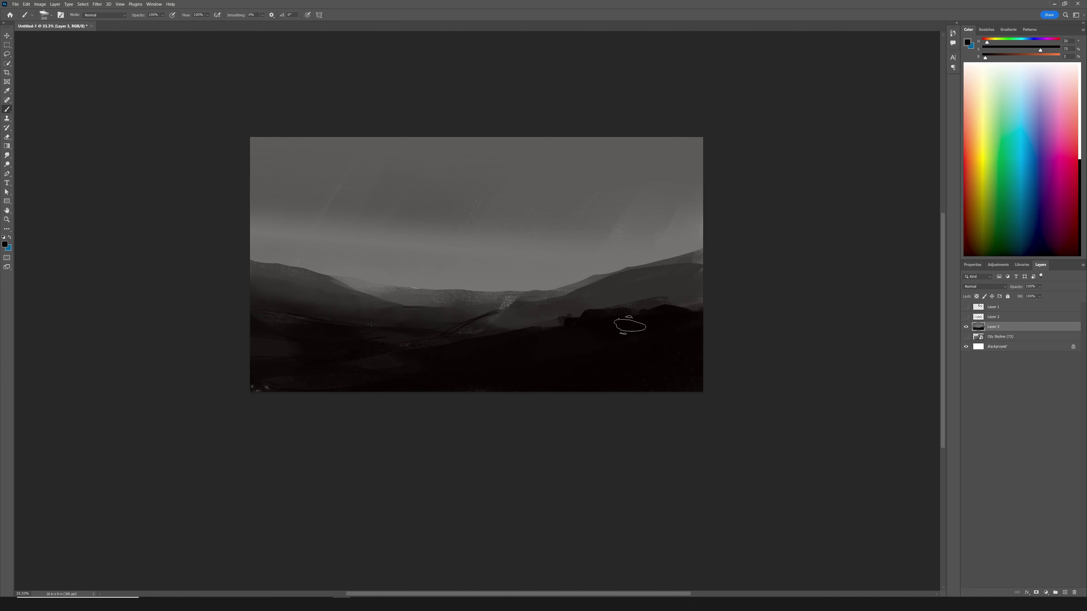
- Brush sampled sky grey as haze over the right hill slope and valley, and soften the transitions with the Smudge tool
{"action": "left_click", "coordinate": [560, 281], "text": "alt"}
{"action": "mouse_move", "coordinate": [559, 280]}
{"action": "left_mouse_down"}
{"action": "mouse_move", "coordinate": [482, 269]}
{"action": "mouse_move", "coordinate": [398, 286]}
{"action": "left_mouse_up"}
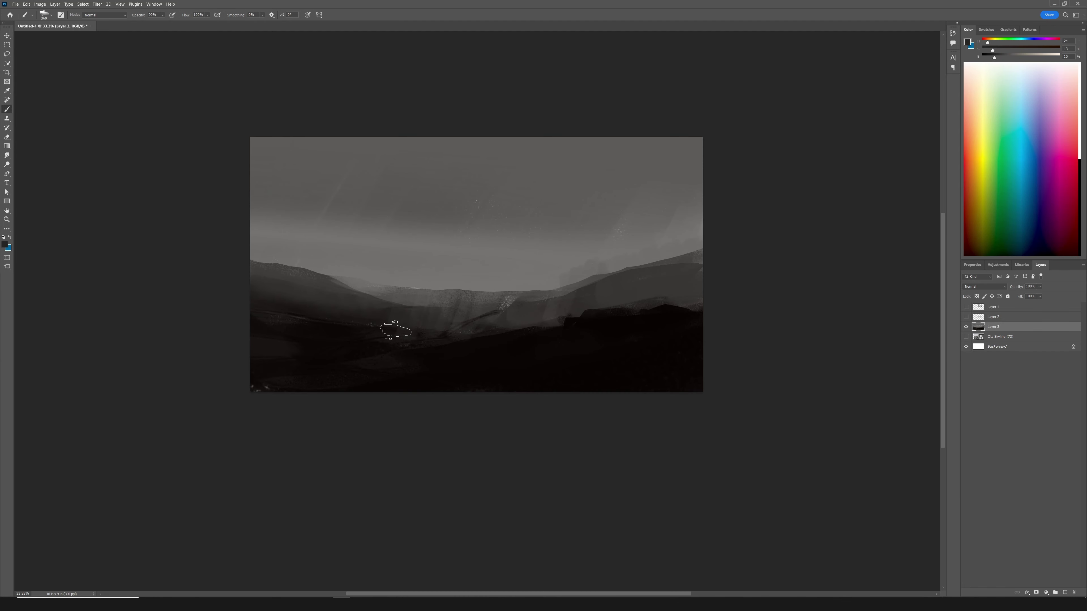
{"action": "key", "text": "r"}
{"action": "right_click", "coordinate": [401, 339]}
{"action": "key", "text": "Escape"}
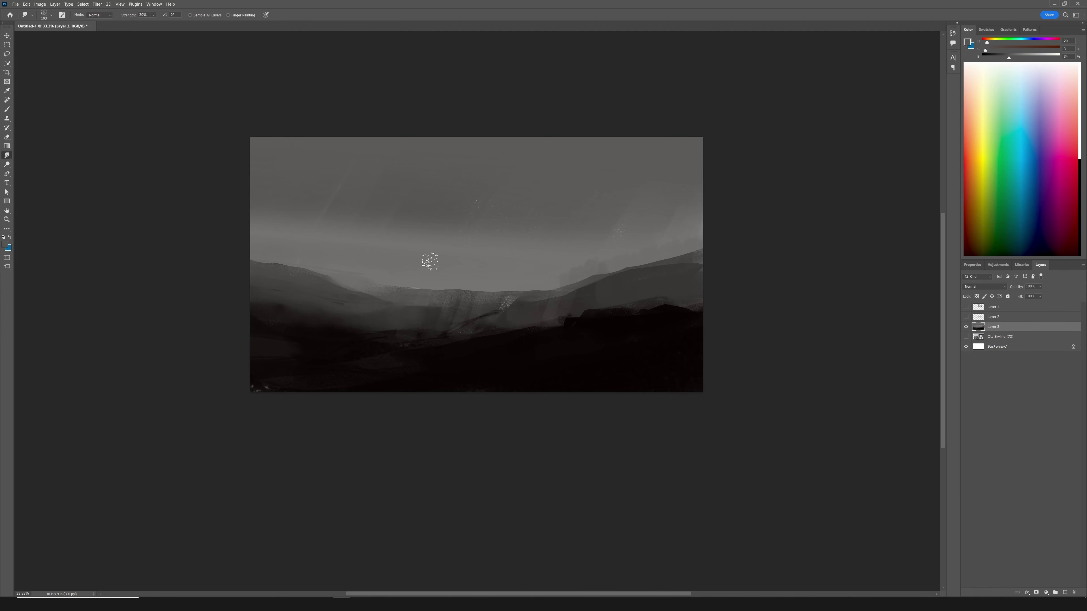
- Switch to File Explorer and place the rusted car photo Fallout Town (379) from the Fallout Town folder in the document
{"action": "key", "text": "alt+Tab"}
{"action": "key", "text": "alt+Up"}
{"action": "double_click", "coordinate": [836, 274]}
{"action": "key", "text": "alt+Left"}
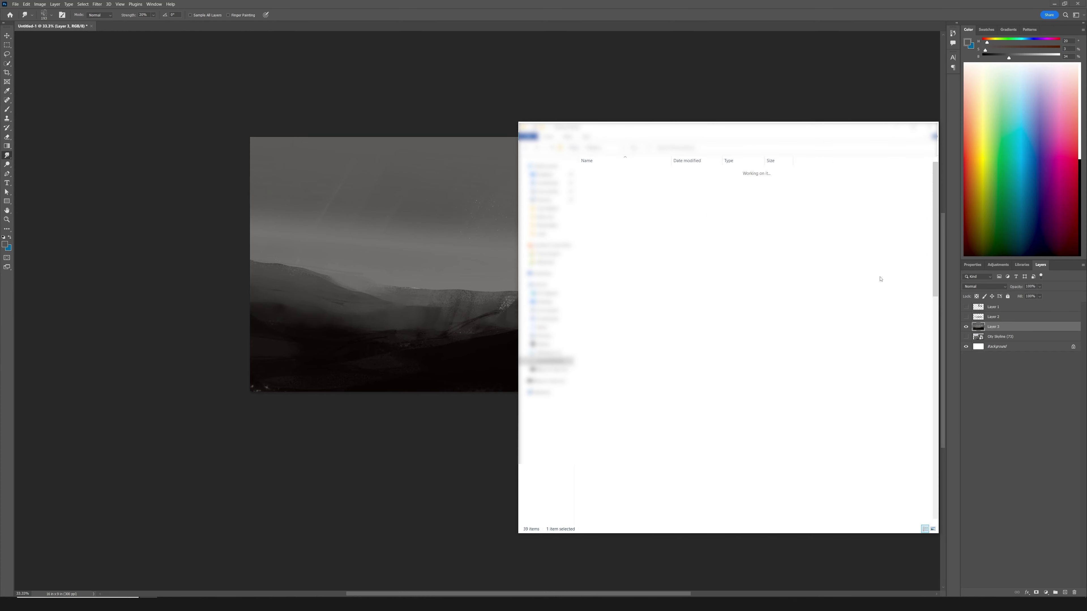
{"action": "double_click", "coordinate": [678, 227]}
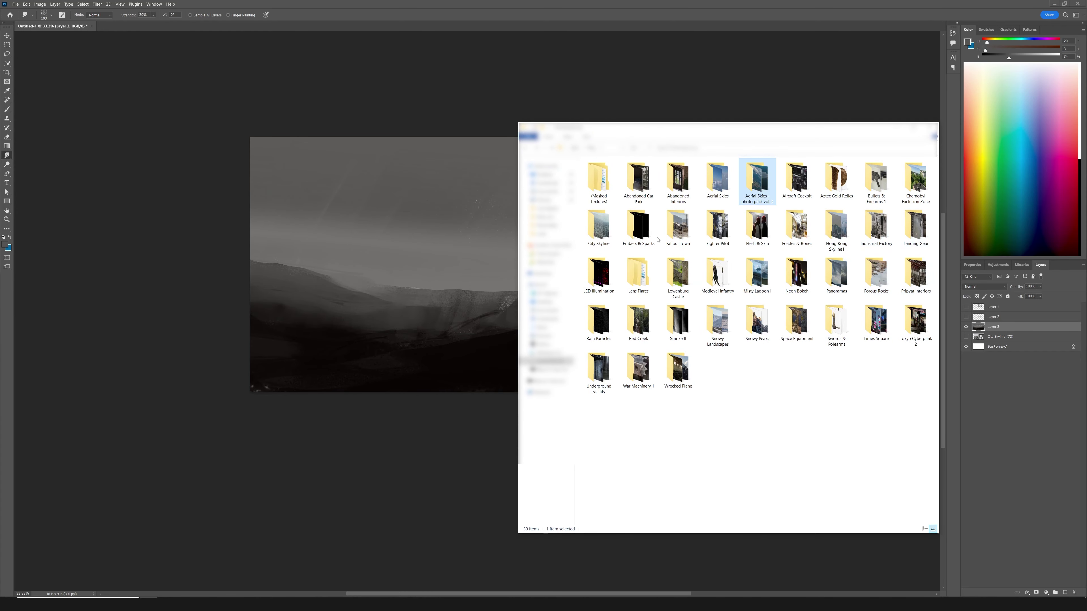
{"action": "left_click_drag", "start_coordinate": [936, 211], "coordinate": [935, 478]}
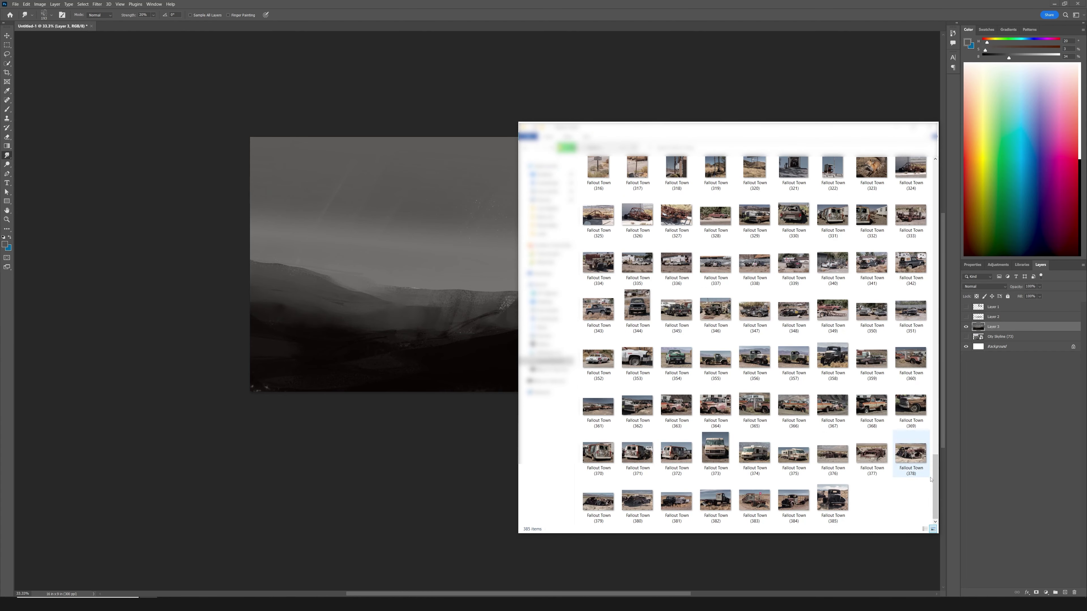
{"action": "left_click_drag", "start_coordinate": [598, 514], "coordinate": [706, 168]}
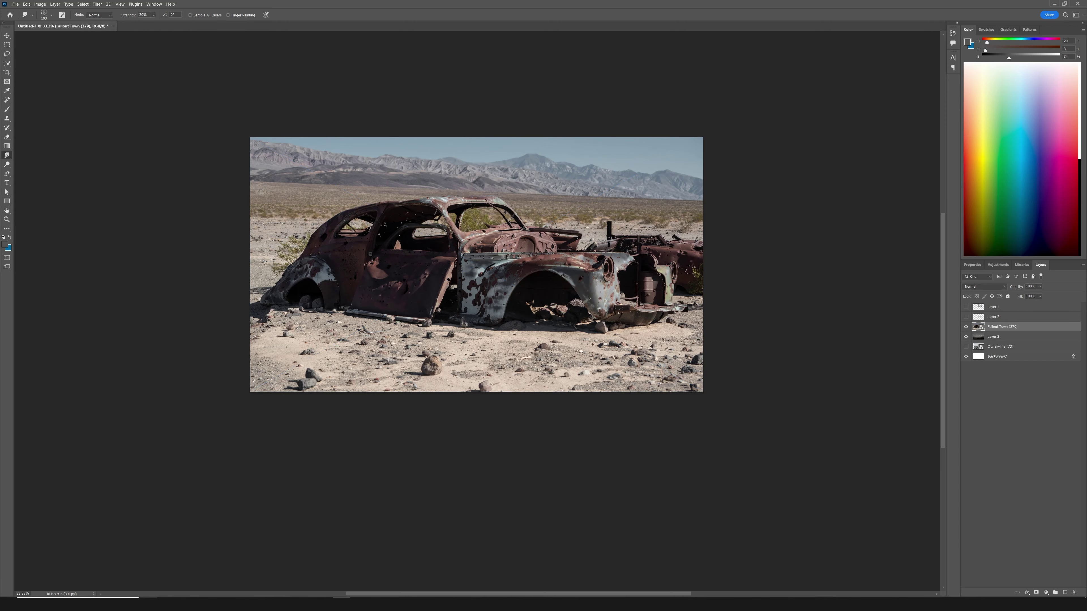
- Place the wood debris photo Fallout Town (280) from the same folder in the document
{"action": "key", "text": "alt+Tab"}
{"action": "scroll", "coordinate": [687, 297], "scroll_direction": "up", "scroll_amount": 5}
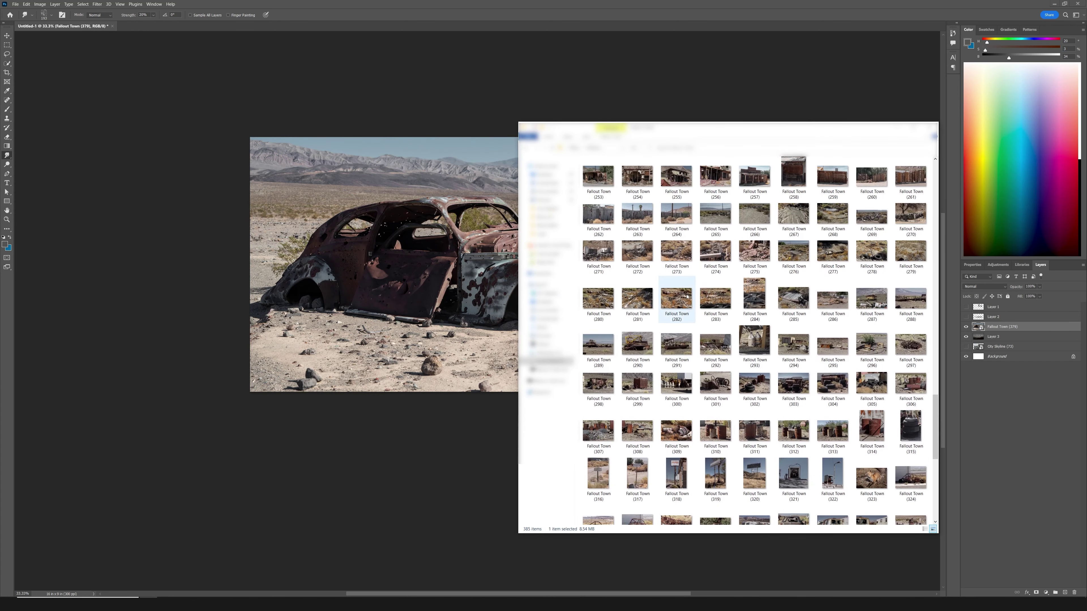
{"action": "left_click_drag", "start_coordinate": [599, 298], "coordinate": [474, 261]}
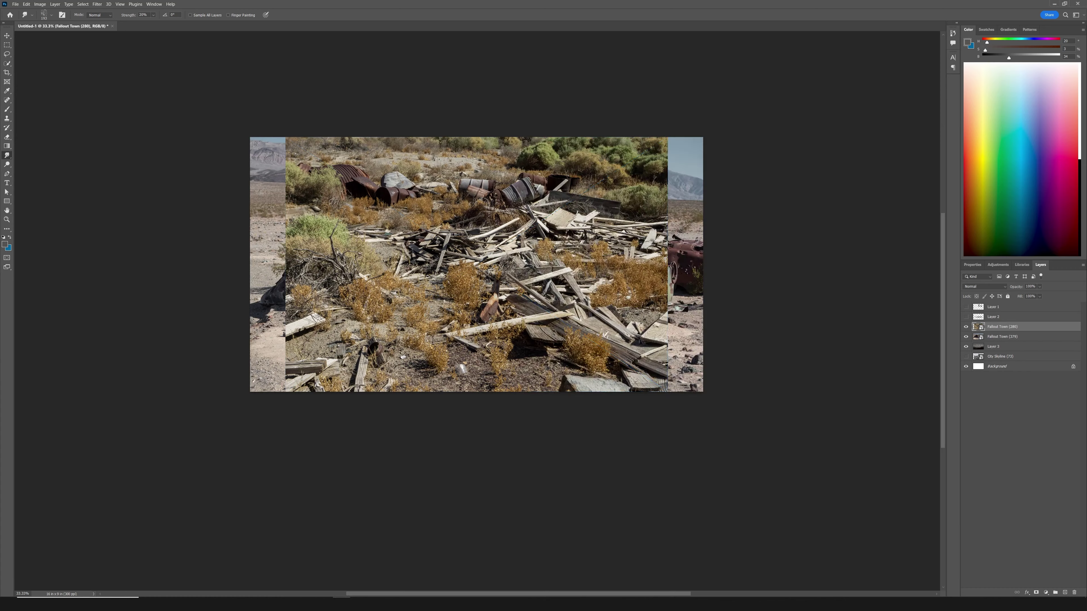
- Place the red pickup photo Fallout Town (201) in the document as another layer
{"action": "key", "text": "alt+Tab"}
{"action": "scroll", "coordinate": [927, 327], "scroll_direction": "up", "scroll_amount": 5}
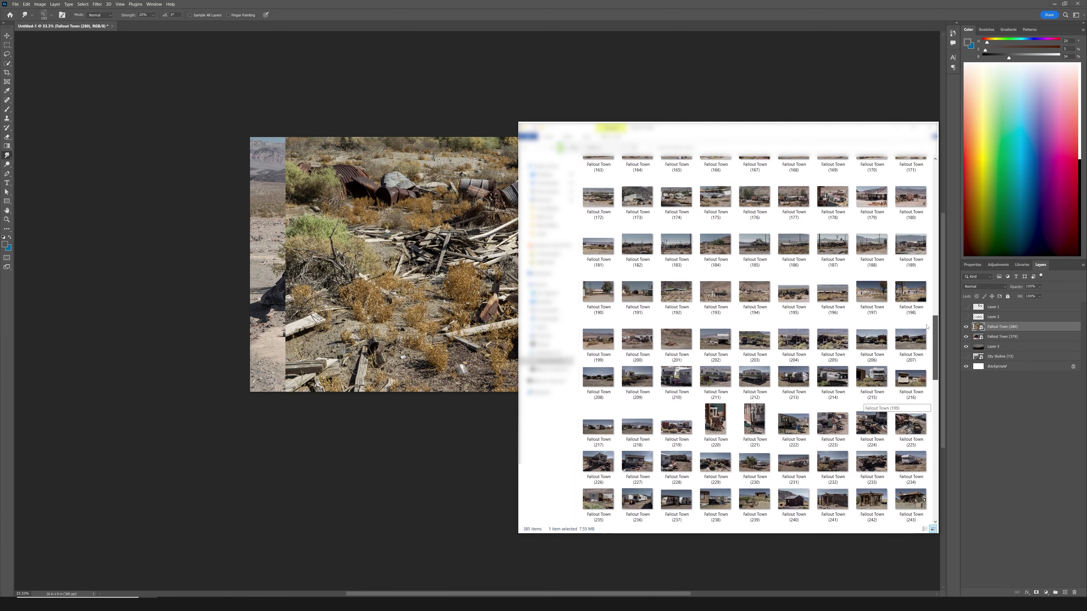
{"action": "left_click_drag", "start_coordinate": [677, 338], "coordinate": [428, 258]}
- Look through the Abandoned Car Park photo folder for more material and return to Photoshop
{"action": "key", "text": "alt+Tab"}
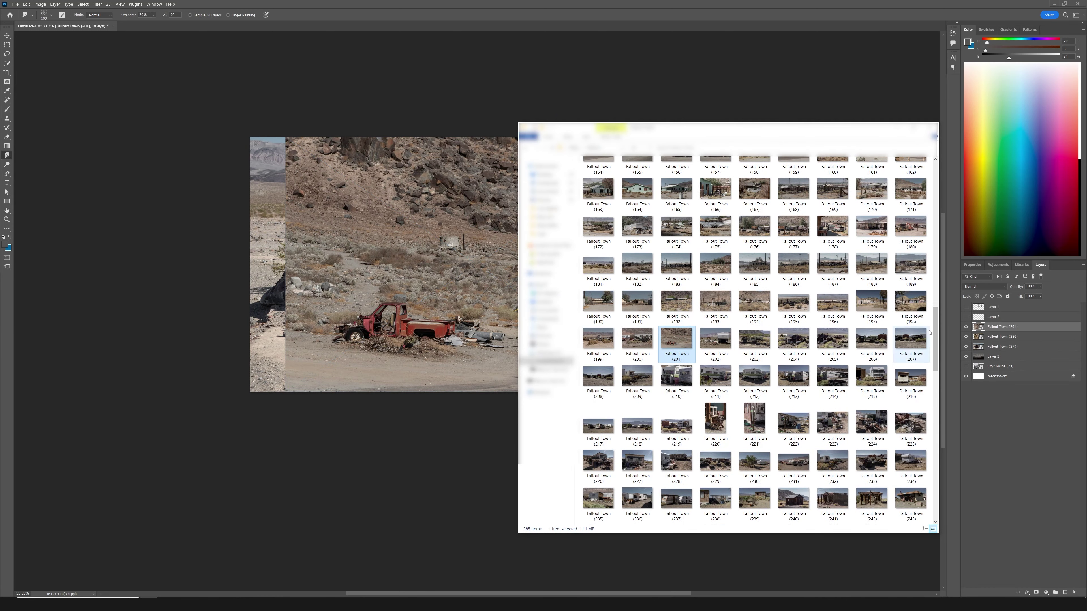
{"action": "scroll", "coordinate": [929, 332], "scroll_direction": "up", "scroll_amount": 5}
{"action": "key", "text": "alt+Up"}
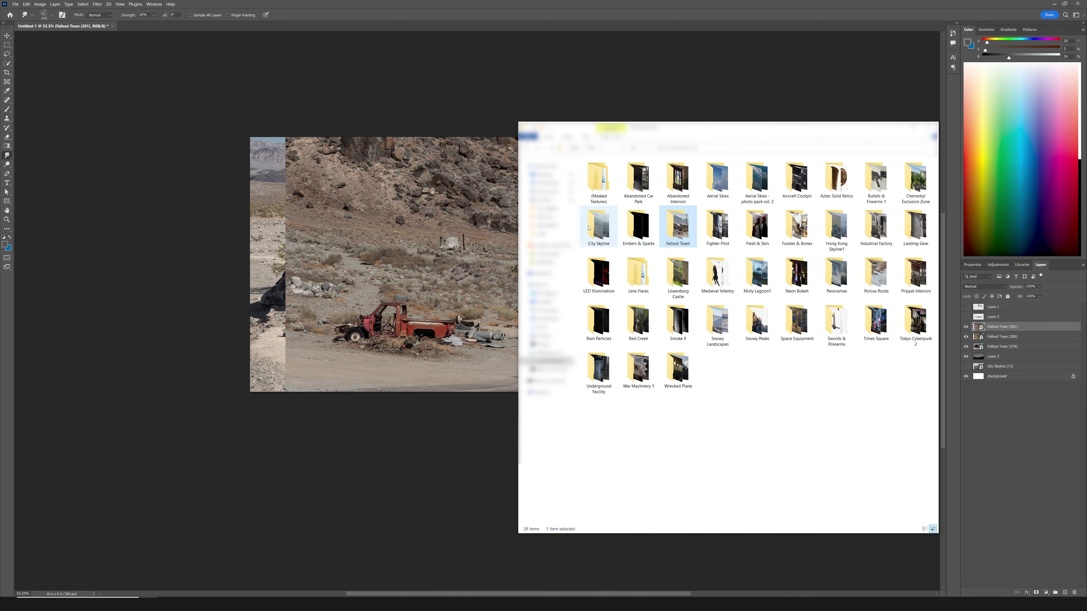
{"action": "double_click", "coordinate": [638, 179]}
{"action": "scroll", "coordinate": [889, 418], "scroll_direction": "down", "scroll_amount": 10}
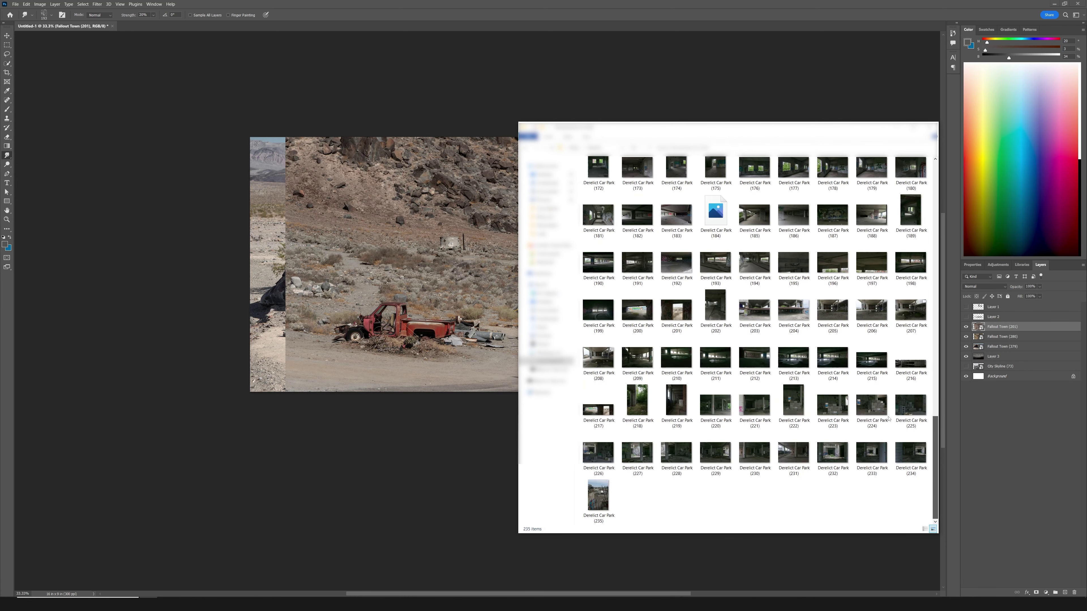
{"action": "key", "text": "alt+Tab"}
- Copy the lassoed red pickup area to its own layer and hide the three Fallout Town photo layers
{"action": "key", "text": "ctrl+j"}
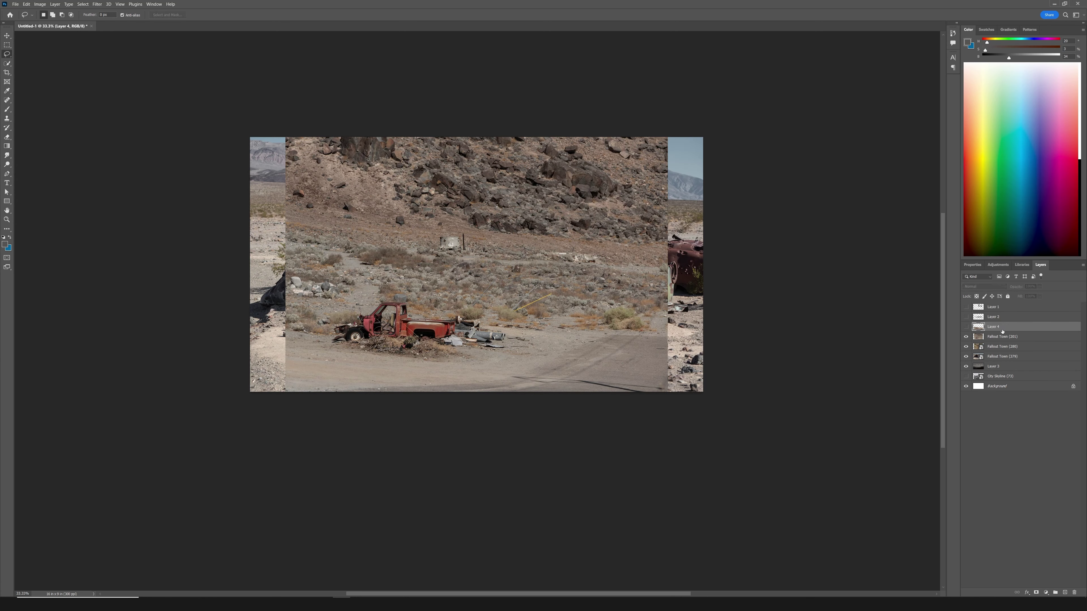
{"action": "left_click_drag", "start_coordinate": [966, 337], "coordinate": [966, 356]}
- Brighten the painted landscape with a Levels adjustment
{"action": "key", "text": "ctrl+l"}
{"action": "key", "text": "Return"}
- Scale down the pickup cutout and position it on the lower-left hillside of the landscape
{"action": "key", "text": "ctrl+t"}
{"action": "left_click_drag", "start_coordinate": [661, 282], "coordinate": [473, 335]}
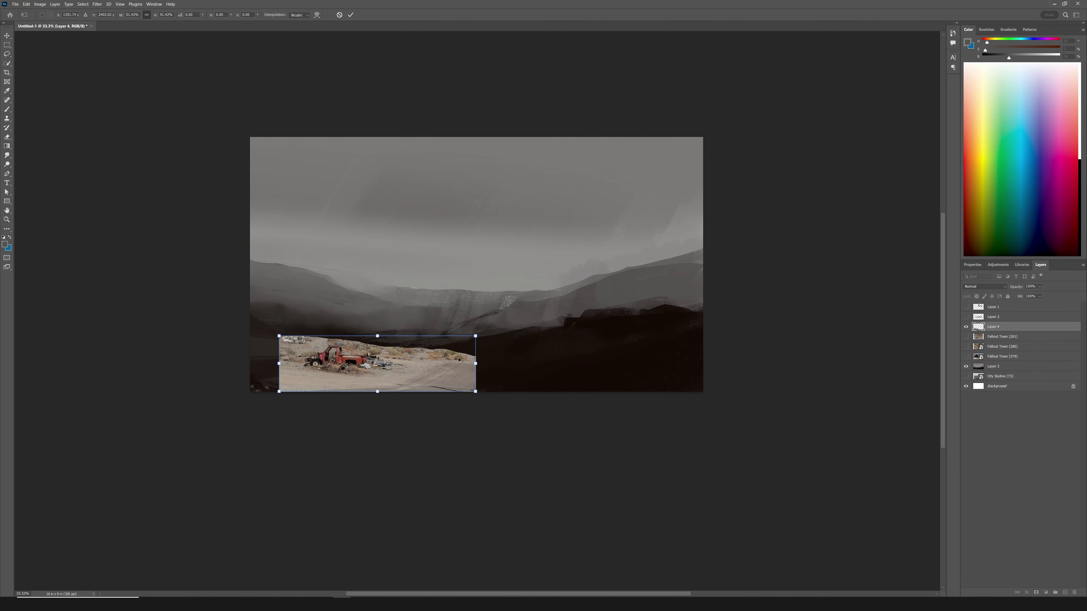
{"action": "left_click_drag", "start_coordinate": [376, 362], "coordinate": [351, 336]}
{"action": "key", "text": "Return"}
{"action": "left_click", "coordinate": [984, 286]}
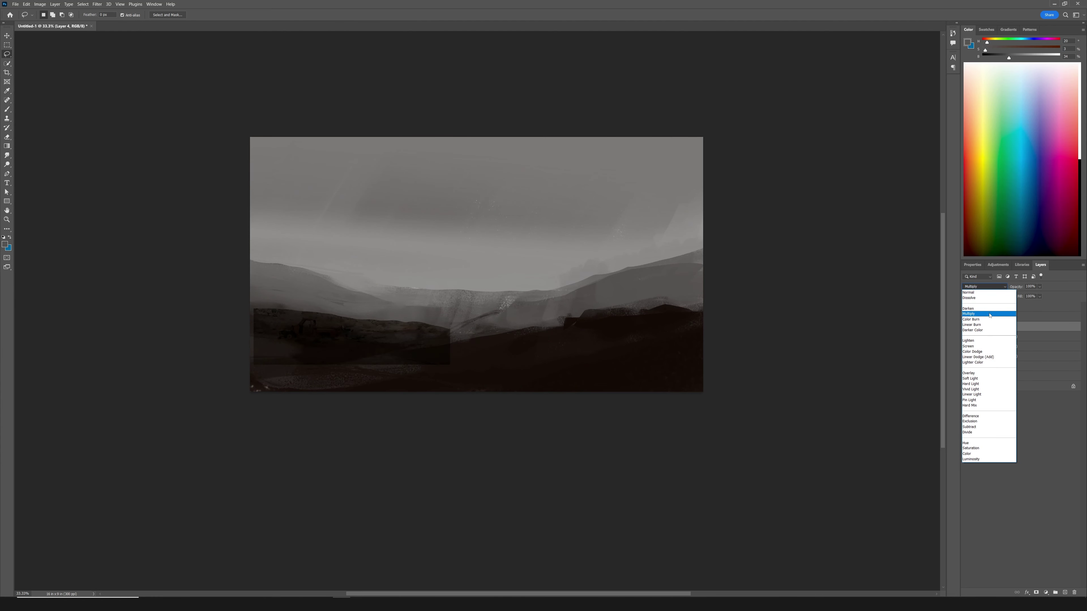
{"action": "left_click", "coordinate": [972, 352]}
{"action": "key", "text": "ctrl+u"}
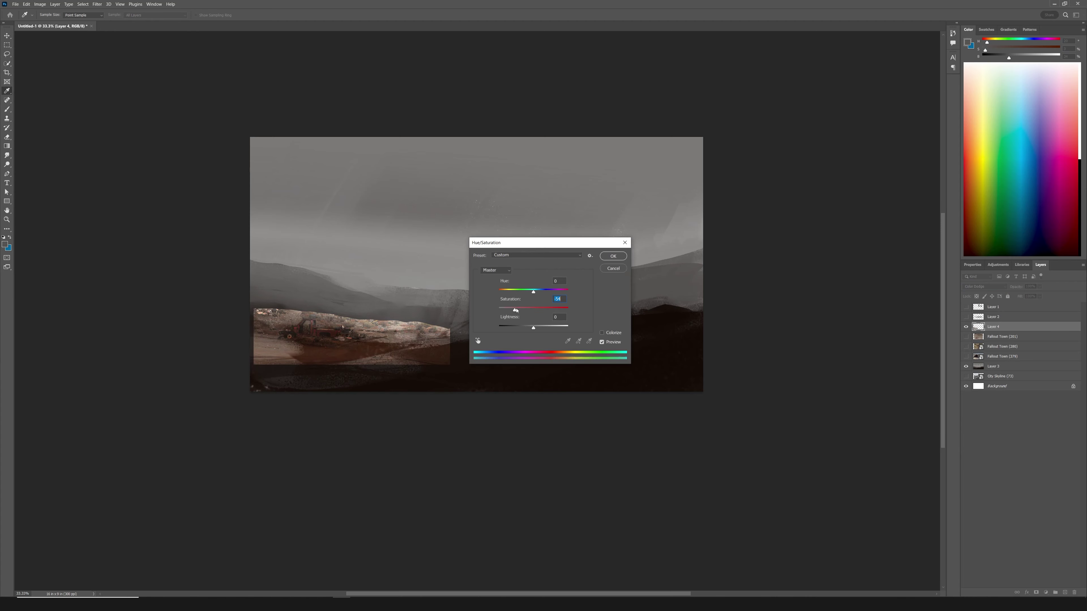
{"action": "key", "text": "Escape"}
{"action": "left_click", "coordinate": [984, 286]}
{"action": "key", "text": "Escape"}
- Darken the pickup layer with Levels to match the surrounding hills and set its blending mode to Normal
{"action": "key", "text": "ctrl+l"}
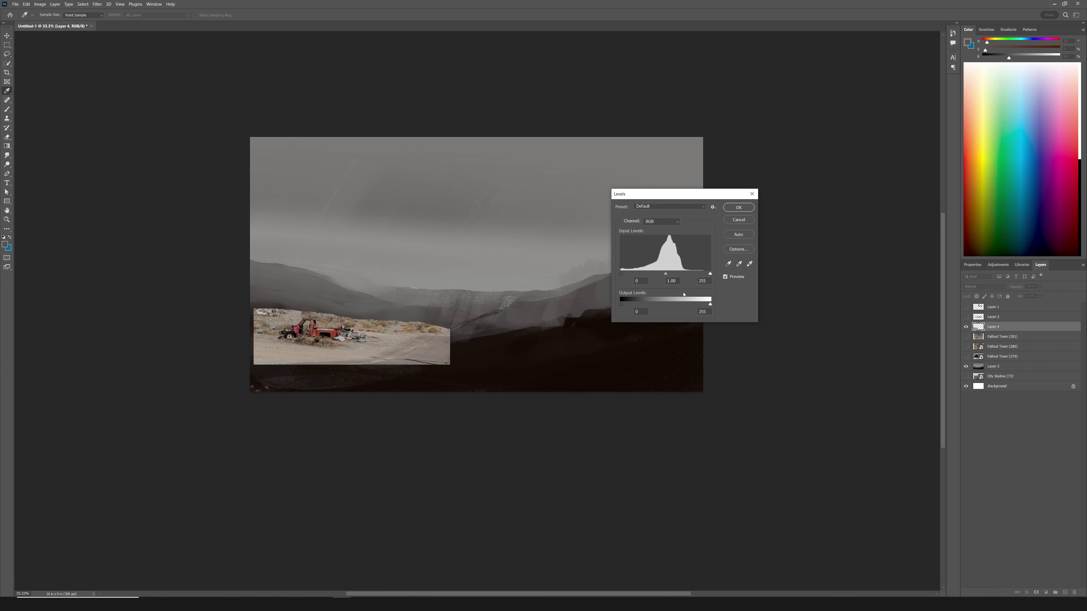
{"action": "key", "text": "Return"}
{"action": "key", "text": "shift+alt+n"}
- Erase the hard rectangular edges around the pickup with a textured eraser brush
{"action": "key", "text": "e"}
{"action": "right_click", "coordinate": [390, 321]}
{"action": "key", "text": "Escape"}
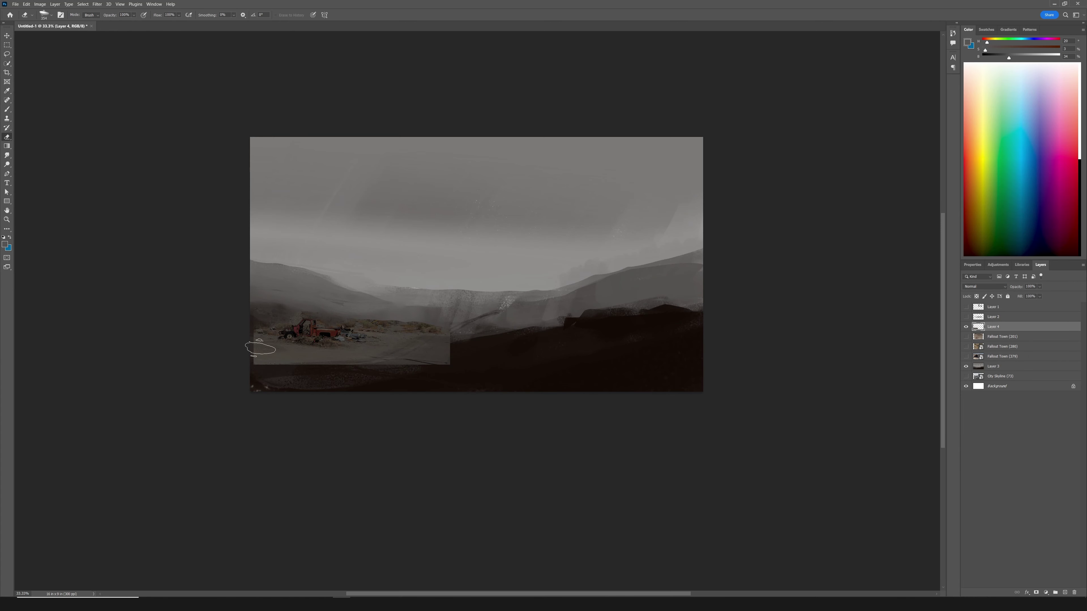
{"action": "left_click_drag", "start_coordinate": [260, 349], "coordinate": [428, 349]}
- Darken the pickup layer further with Levels and shift the cutout slightly right along the hillside
{"action": "key", "text": "ctrl+l"}
{"action": "key", "text": "Return"}
{"action": "key", "text": "ctrl+t"}
{"action": "mouse_move", "coordinate": [360, 339]}
{"action": "left_mouse_down"}
{"action": "mouse_move", "coordinate": [349, 335]}
{"action": "mouse_move", "coordinate": [402, 340]}
{"action": "left_mouse_up"}
{"action": "key", "text": "Return"}
- Narrow the pickup layer's output range with Levels so it blends into the haze, and confirm its transform
{"action": "key", "text": "ctrl+l"}
{"action": "left_click_drag", "start_coordinate": [703, 304], "coordinate": [694, 305]}
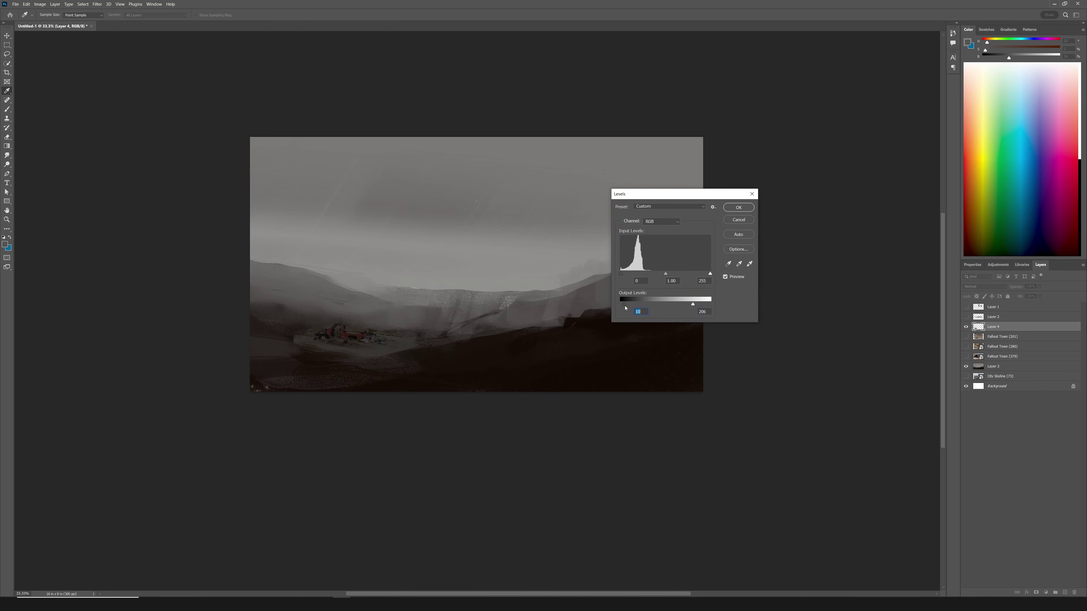
{"action": "key", "text": "Return"}
{"action": "key", "text": "ctrl+t"}
{"action": "key", "text": "Return"}
- Select landscape Layer 3 and paint a lassoed dark slope behind the pickup with soft grey mist across the valley
{"action": "key", "text": "e"}
{"action": "left_click", "coordinate": [608, 389], "text": "ctrl"}
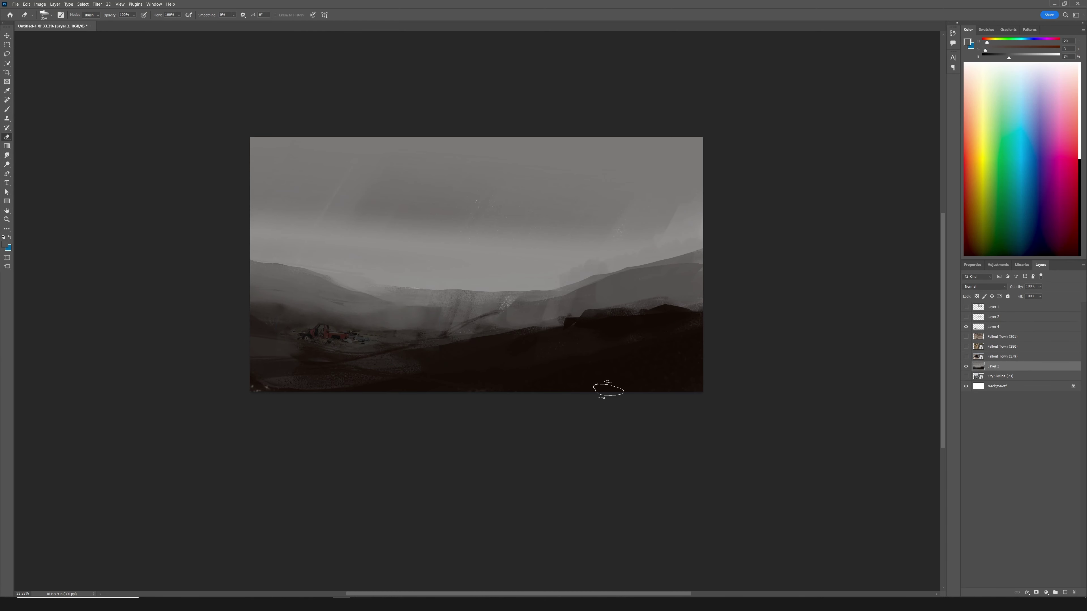
{"action": "key", "text": "b"}
{"action": "key", "text": "0"}
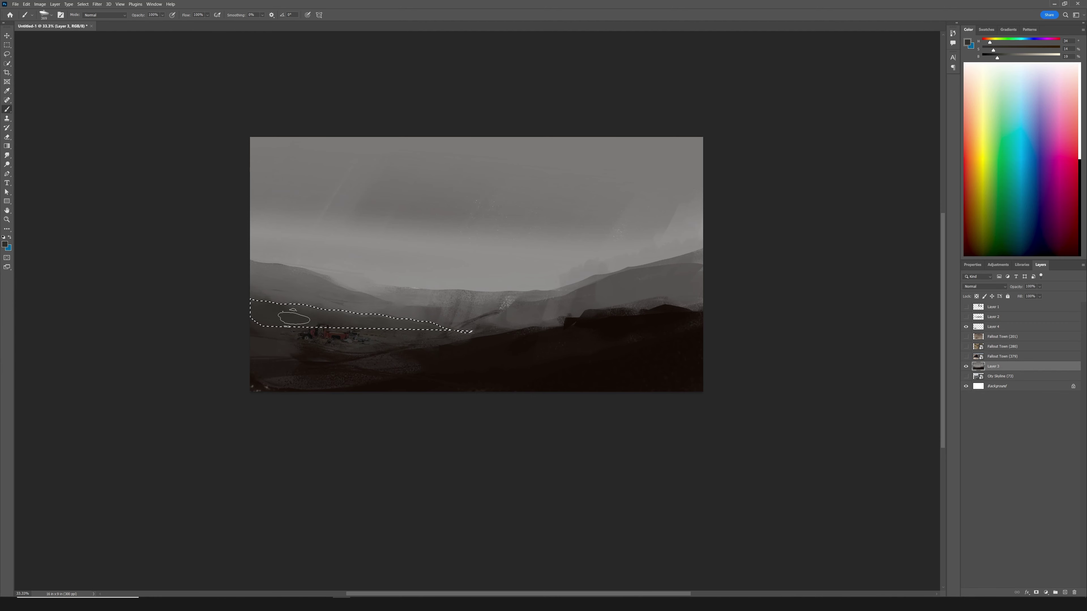
{"action": "left_click", "coordinate": [297, 305], "text": "alt"}
{"action": "left_click", "coordinate": [490, 321], "text": "alt"}
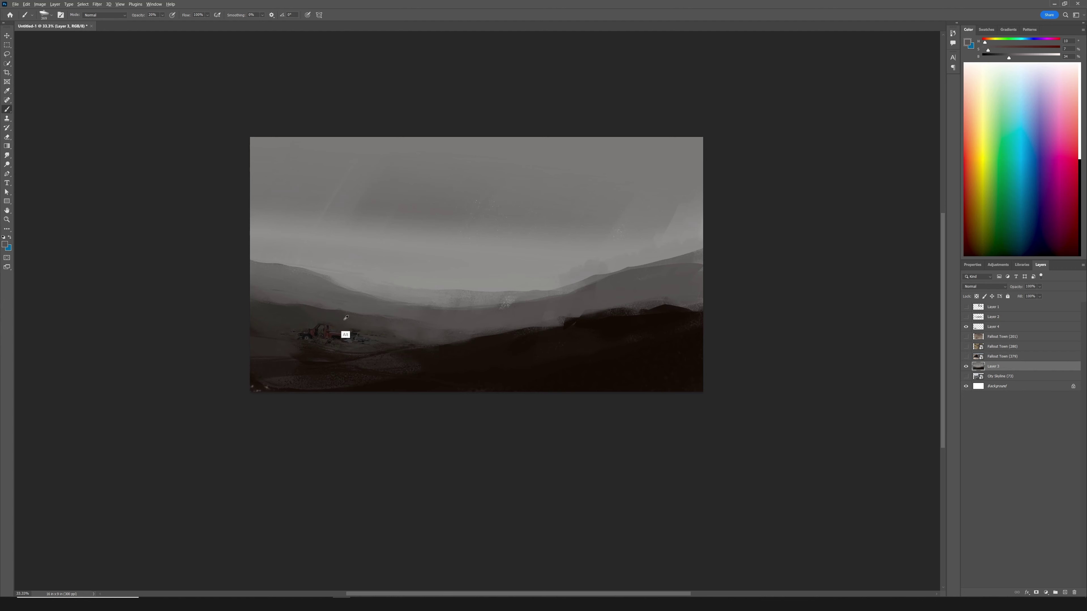
- Blend the ground beside the pickup into the dark foreground slope using sampled greys
{"action": "left_click_drag", "start_coordinate": [432, 348], "coordinate": [359, 314]}
{"action": "key", "text": "b"}
{"action": "left_click", "coordinate": [449, 332], "text": "alt"}
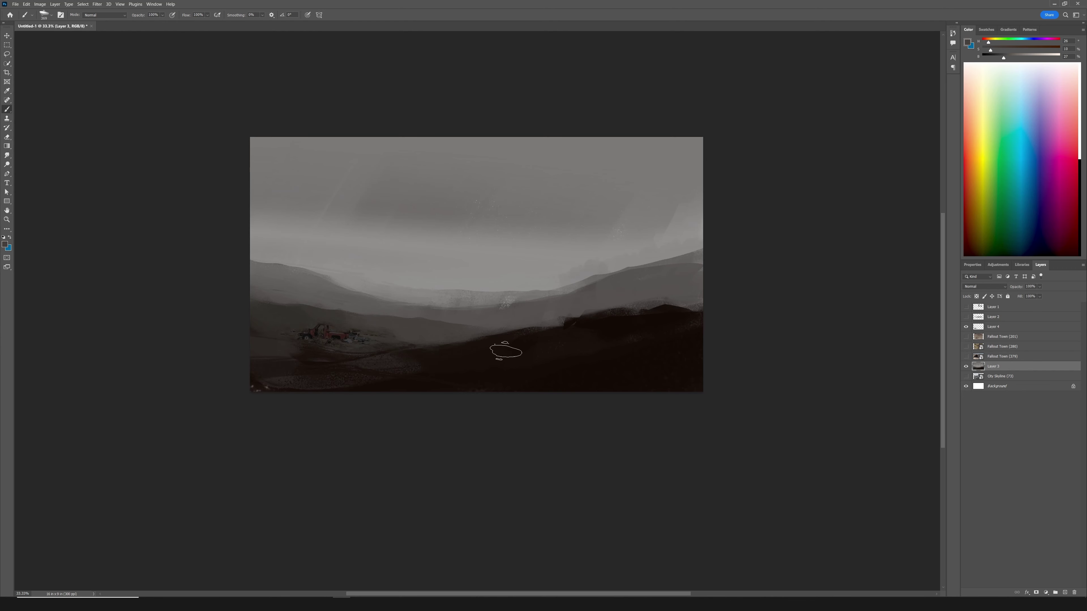
- Paint translucent grey haze over the left hillside behind the pickup at 33% brush opacity
{"action": "key", "text": "3"}
{"action": "key", "text": "3"}
{"action": "left_click", "coordinate": [291, 297], "text": "alt"}
{"action": "mouse_move", "coordinate": [291, 297]}
{"action": "left_mouse_down"}
{"action": "mouse_move", "coordinate": [256, 307]}
{"action": "mouse_move", "coordinate": [281, 294]}
{"action": "mouse_move", "coordinate": [260, 290]}
{"action": "mouse_move", "coordinate": [259, 346]}
{"action": "left_mouse_up"}
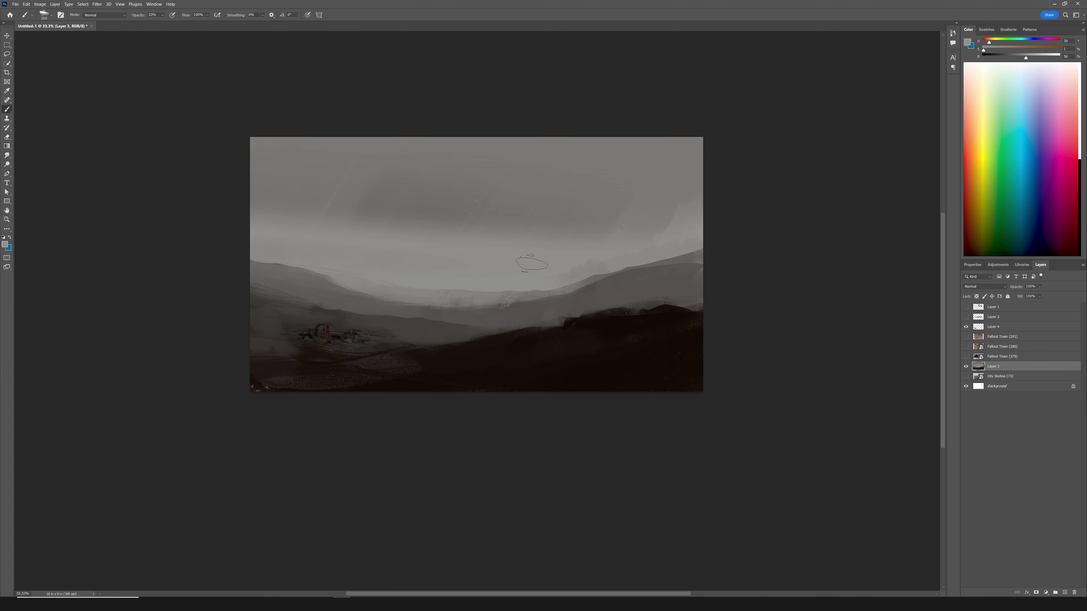
- Brush pale mist over the distant hills and soften their ridge lines with the Smudge tool
{"action": "left_click_drag", "start_coordinate": [285, 303], "coordinate": [286, 303]}
{"action": "key", "text": "b"}
{"action": "left_click", "coordinate": [376, 299], "text": "alt"}
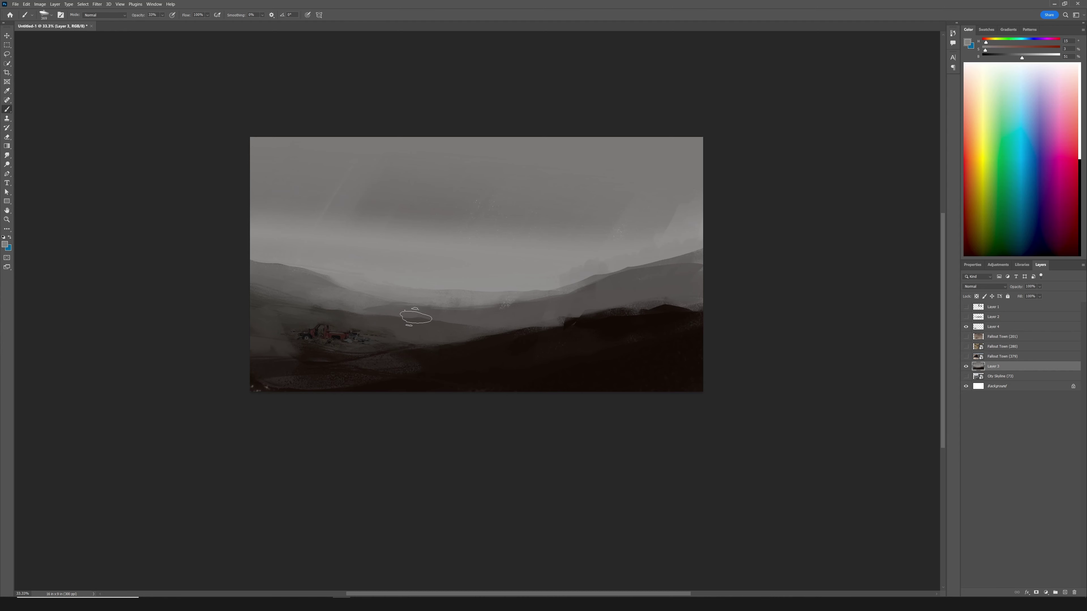
{"action": "left_click", "coordinate": [7, 155]}
{"action": "key", "text": "Return"}
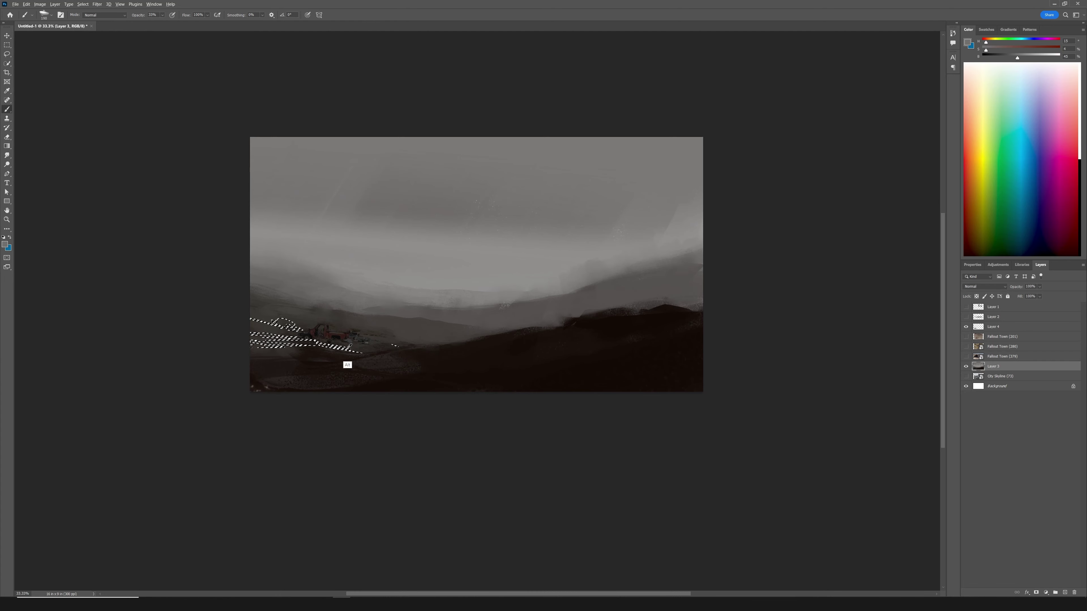
- Deselect and paint a dark mound on the slope beside the pickup using sampled dark greys
{"action": "scroll", "coordinate": [347, 364], "scroll_direction": "up", "scroll_amount": 4}
{"action": "key", "text": "ctrl+d"}
{"action": "key", "text": "b"}
{"action": "left_click", "coordinate": [193, 250], "text": "alt"}
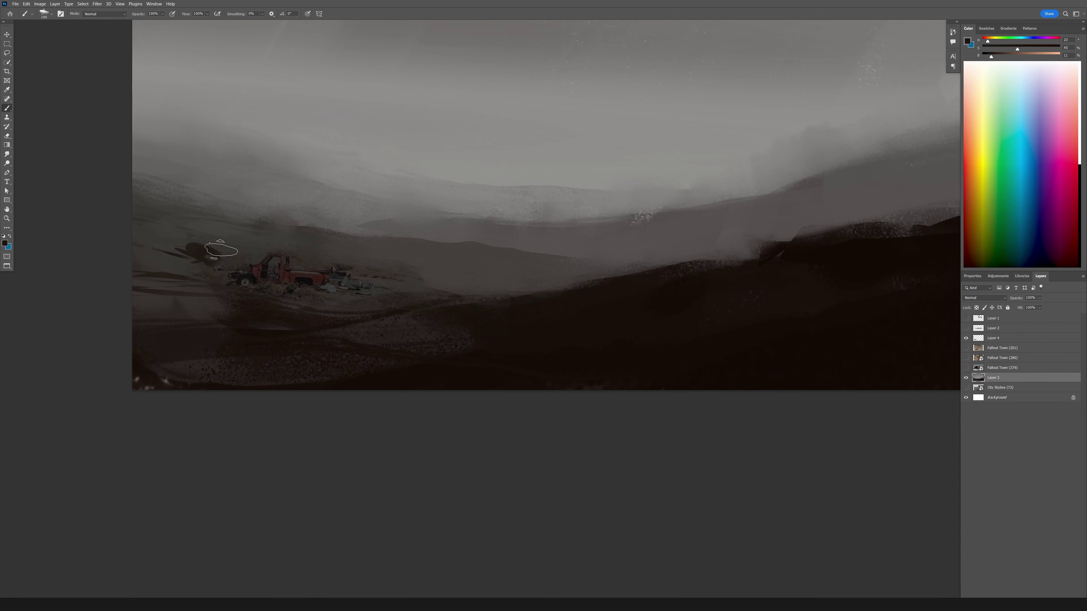
{"action": "left_click", "coordinate": [293, 231], "text": "alt"}
{"action": "left_click_drag", "start_coordinate": [522, 294], "coordinate": [568, 308]}
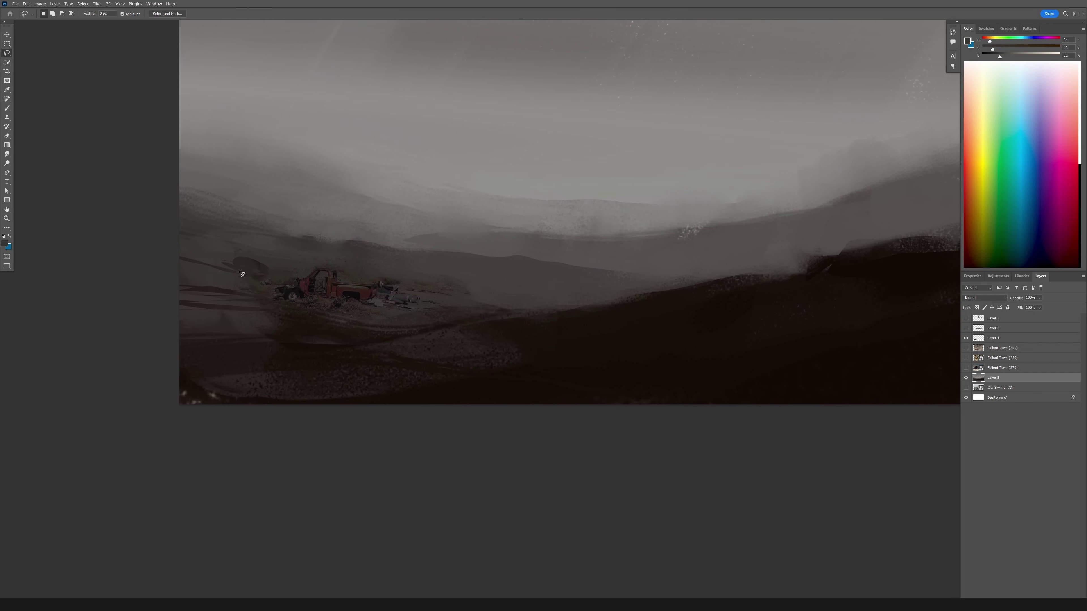
- Paint dark rocky silhouettes on the hillside behind the pickup using different brush presets and sampled dark tones
{"action": "key", "text": "ctrl+shift+d"}
{"action": "right_click", "coordinate": [263, 292]}
{"action": "double_click", "coordinate": [348, 393]}
{"action": "left_click", "coordinate": [289, 289], "text": "alt"}
{"action": "key", "text": "ctrl+d"}
{"action": "left_click", "coordinate": [294, 308], "text": "alt"}
{"action": "right_click", "coordinate": [295, 307]}
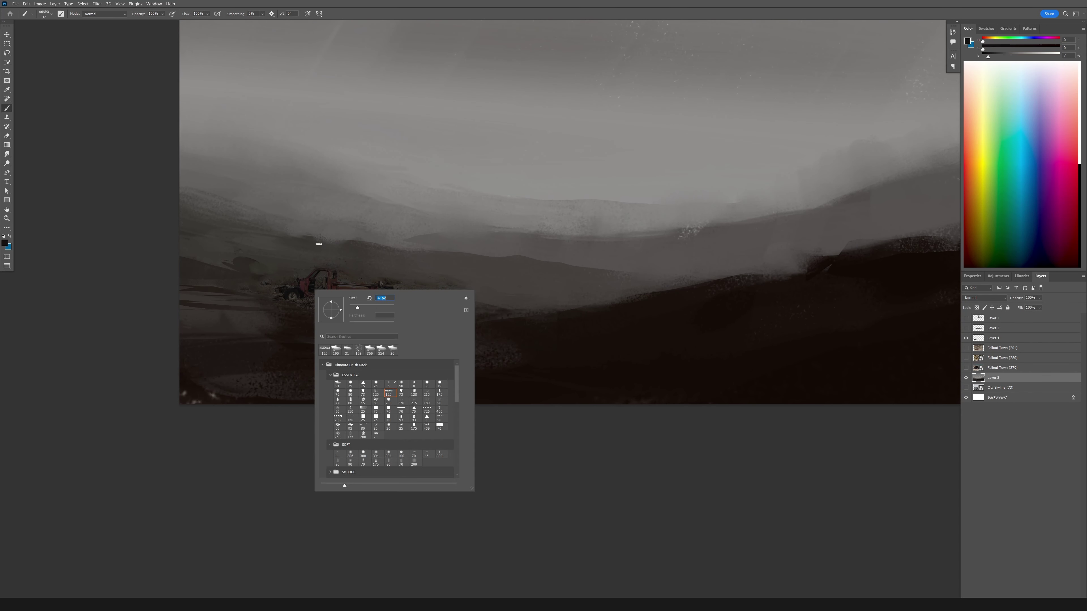
{"action": "double_click", "coordinate": [338, 385]}
- Switch to the pickup's Layer 4 and retouch the wreck with sampled near-black, isolating the cab roof with a lasso selection
{"action": "left_click", "coordinate": [293, 281], "text": "ctrl"}
{"action": "left_click", "coordinate": [282, 285], "text": "alt"}
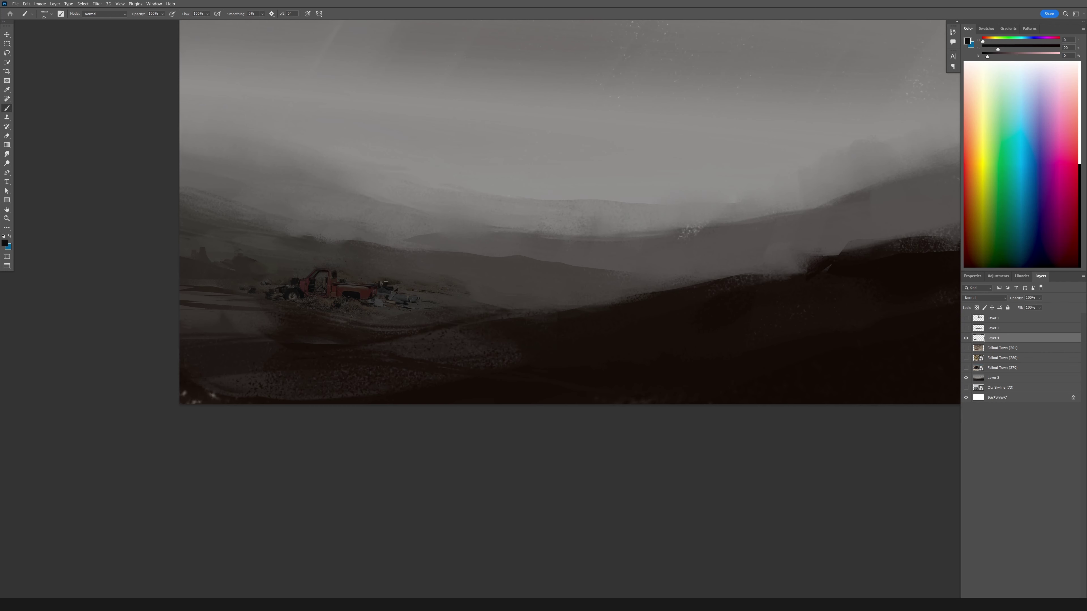
{"action": "scroll", "coordinate": [424, 304], "scroll_direction": "down", "scroll_amount": 3}
{"action": "scroll", "coordinate": [584, 252], "scroll_direction": "up", "scroll_amount": 5}
{"action": "key", "text": "l"}
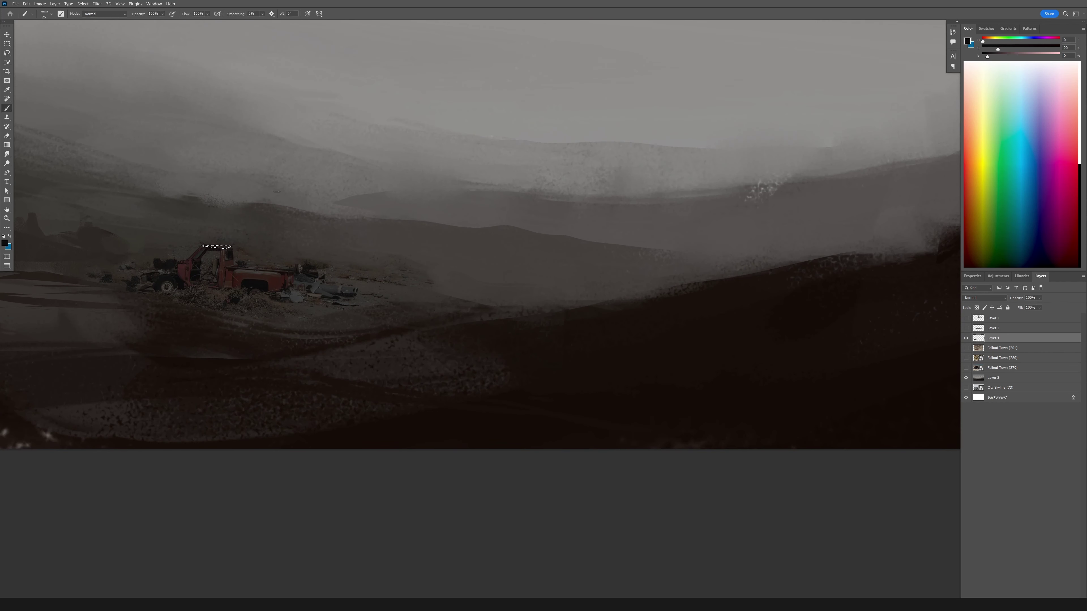
- Show the wood-debris photo, scale it down into the foreground below the pickup, and warp it to follow the ground
{"action": "scroll", "coordinate": [421, 277], "scroll_direction": "down", "scroll_amount": 3}
{"action": "left_click", "coordinate": [1001, 358]}
{"action": "left_click", "coordinate": [966, 358]}
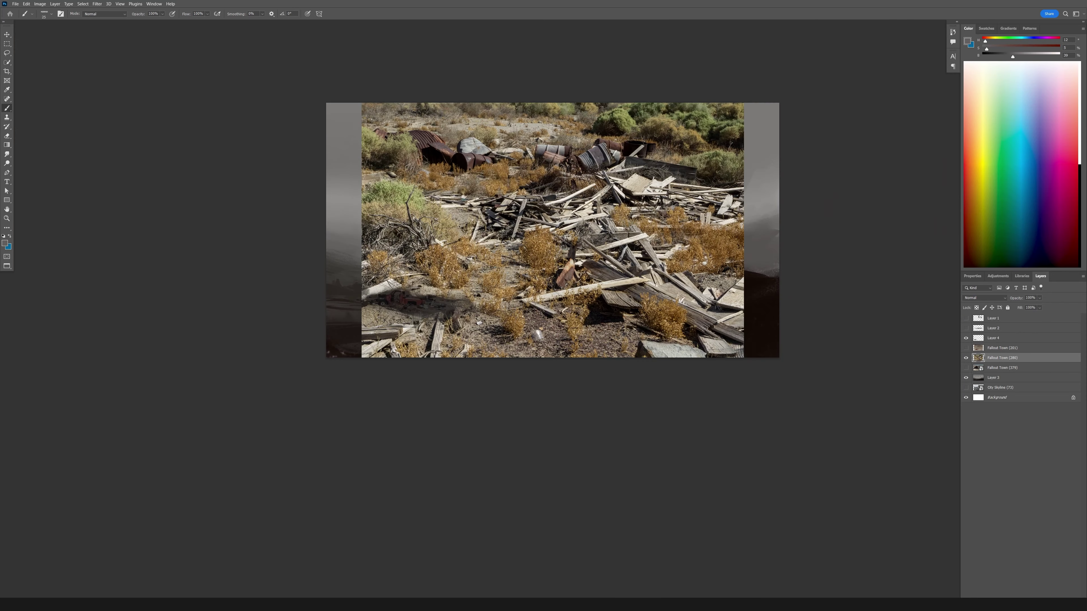
{"action": "key", "text": "ctrl+t"}
{"action": "left_click_drag", "start_coordinate": [778, 102], "coordinate": [468, 267]}
{"action": "left_click", "coordinate": [316, 13]}
{"action": "left_click_drag", "start_coordinate": [317, 293], "coordinate": [282, 283]}
{"action": "left_click_drag", "start_coordinate": [452, 350], "coordinate": [512, 370]}
{"action": "key", "text": "Return"}
- Set the debris layer's blend mode to Darker Color, darken it with Levels, and erase its edges around the pickup
{"action": "left_click", "coordinate": [984, 297]}
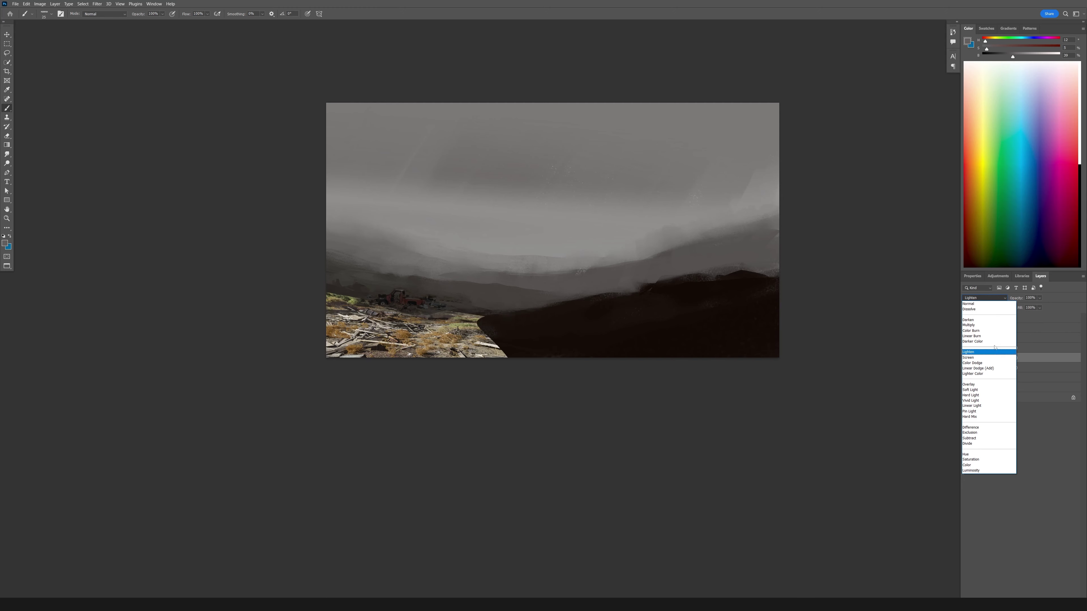
{"action": "left_click", "coordinate": [984, 342]}
{"action": "key", "text": "ctrl+l"}
{"action": "left_click_drag", "start_coordinate": [710, 273], "coordinate": [686, 275]}
{"action": "left_click", "coordinate": [738, 207]}
{"action": "key", "text": "e"}
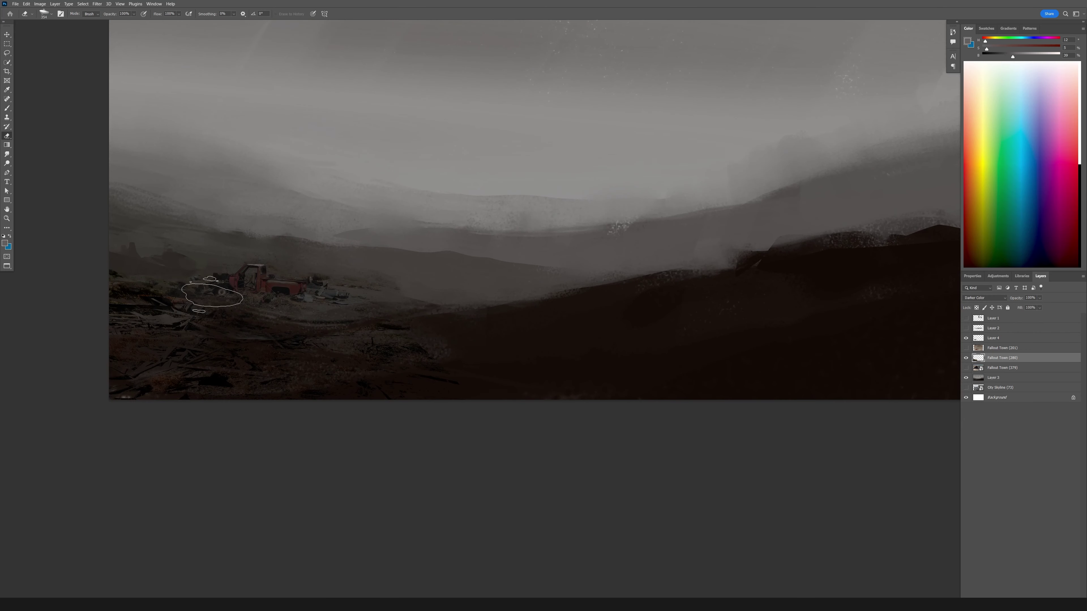
- Duplicate the debris layer, flip the copy horizontally, and place it over the dark slope on the right of the painting
{"action": "left_click", "coordinate": [1027, 338]}
{"action": "left_click", "coordinate": [1029, 358]}
{"action": "key", "text": "ctrl+j"}
{"action": "key", "text": "ctrl+t"}
{"action": "right_click", "coordinate": [398, 325]}
{"action": "left_click", "coordinate": [423, 484]}
{"action": "left_click_drag", "start_coordinate": [398, 326], "coordinate": [629, 243]}
{"action": "key", "text": "Return"}
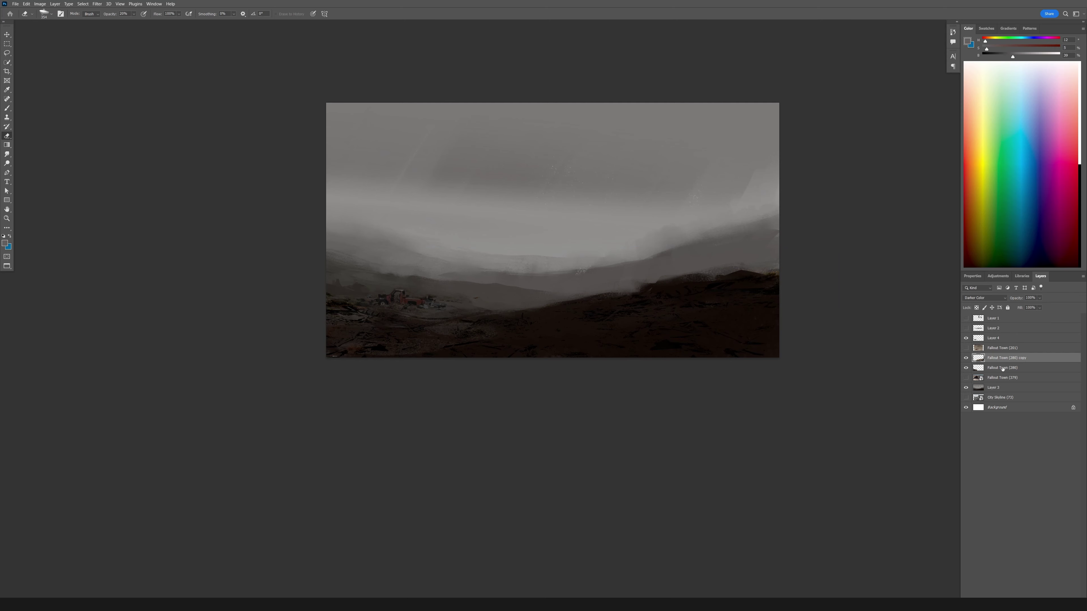
- Duplicate the original debris layer, flatten the copy into a thin strip, and distort it across the ground around the pickup
{"action": "left_click", "coordinate": [1003, 368]}
{"action": "key", "text": "ctrl+j"}
{"action": "key", "text": "ctrl+t"}
{"action": "mouse_move", "coordinate": [513, 274]}
{"action": "left_mouse_down"}
{"action": "mouse_move", "coordinate": [599, 222]}
{"action": "mouse_move", "coordinate": [548, 286]}
{"action": "mouse_move", "coordinate": [515, 293]}
{"action": "left_mouse_up"}
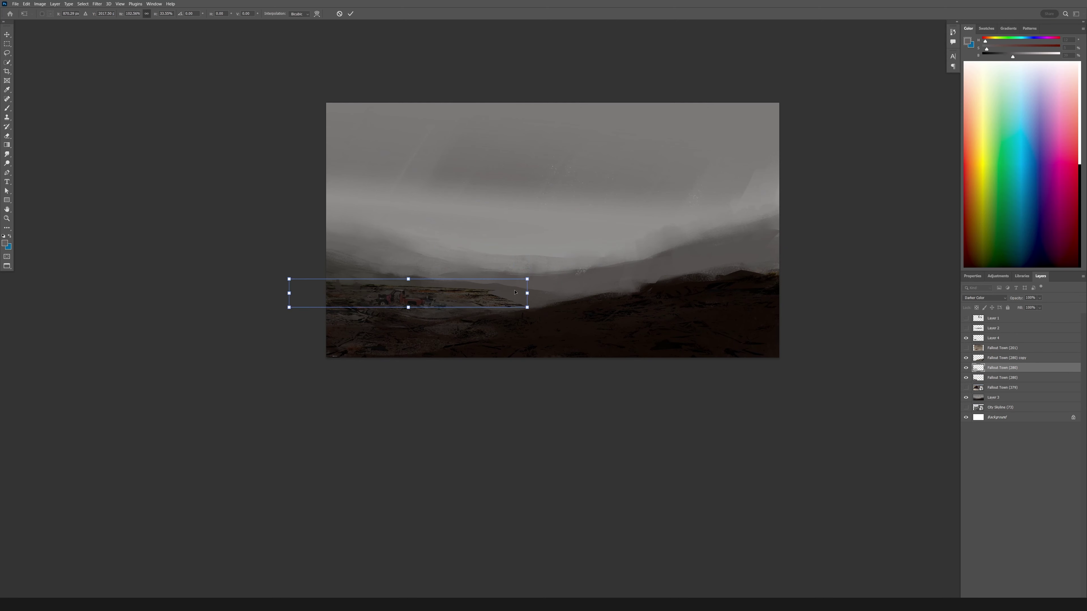
{"action": "right_click", "coordinate": [545, 292]}
{"action": "left_click", "coordinate": [582, 340]}
{"action": "key", "text": "Return"}
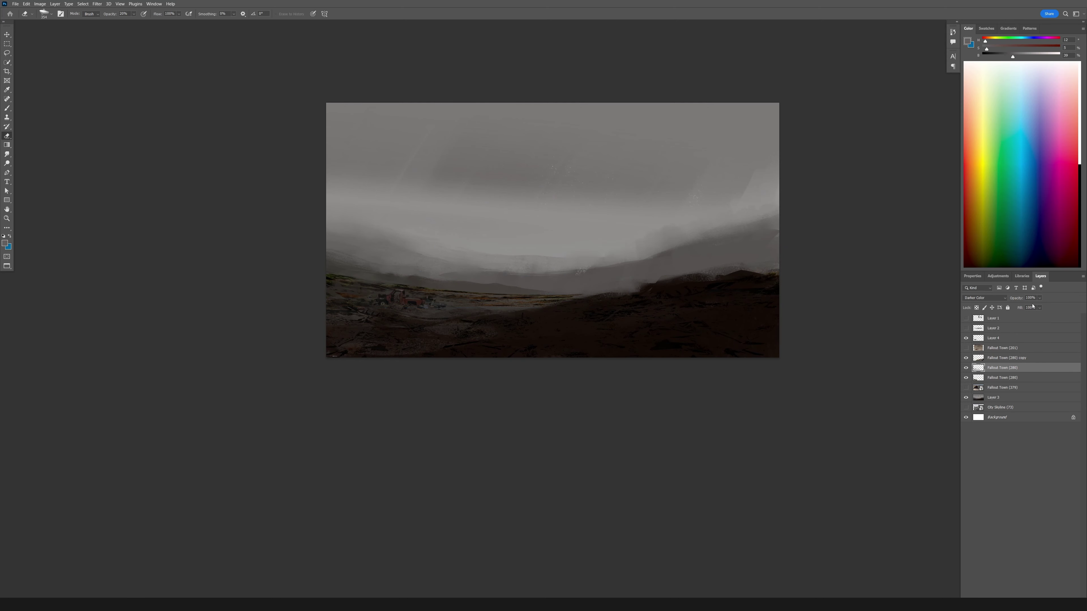
- Lower the flattened debris strip's opacity to 55%
{"action": "key", "text": "ctrl+plus"}
{"action": "key", "text": "ctrl+t"}
{"action": "key", "text": "5"}
{"action": "key", "text": "5"}
{"action": "key", "text": "Escape"}
{"action": "key", "text": "ctrl+minus"}
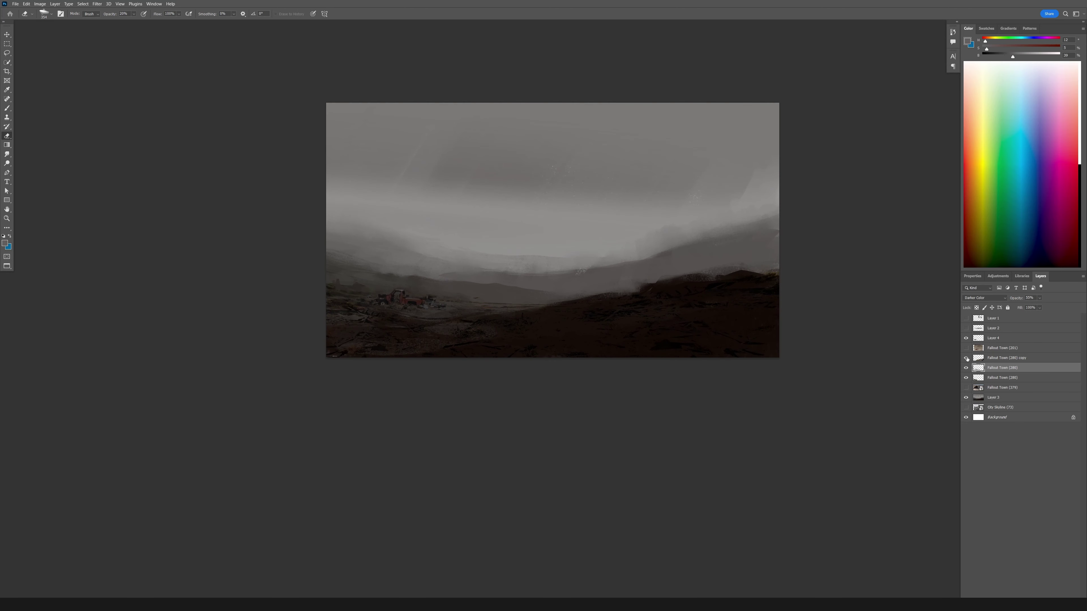
- Distort the flipped debris copy so its texture follows the rising dark slope
{"action": "left_click", "coordinate": [967, 358]}
{"action": "left_click", "coordinate": [1006, 358]}
{"action": "key", "text": "ctrl+t"}
{"action": "right_click", "coordinate": [699, 316]}
{"action": "left_click", "coordinate": [736, 363]}
{"action": "left_click_drag", "start_coordinate": [728, 308], "coordinate": [648, 282]}
{"action": "key", "text": "Return"}
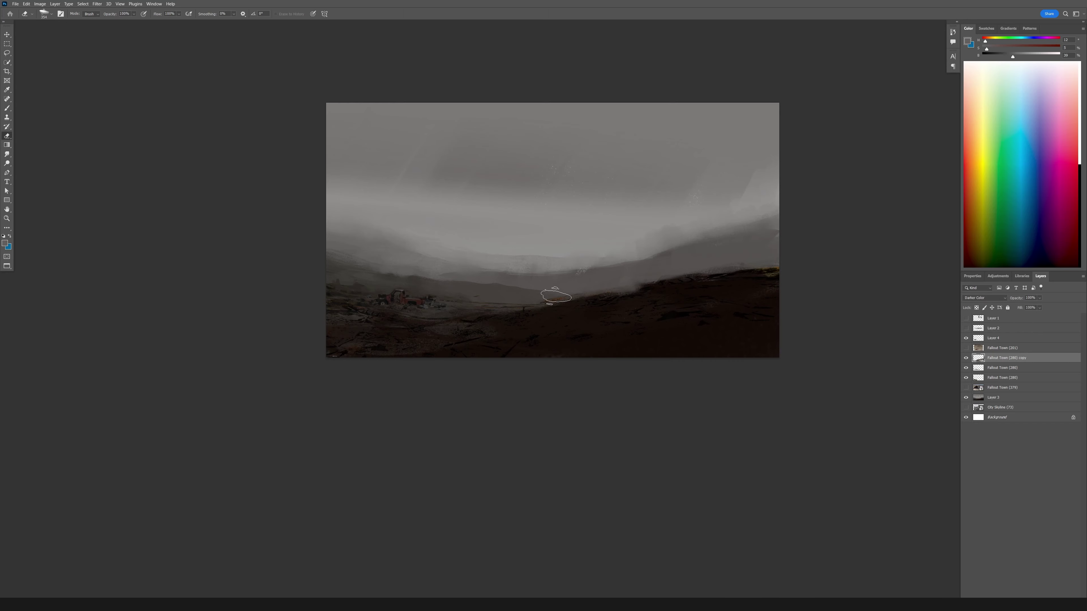
- Place the rusted car photo above the pickup layer, select the wrecks with Quick Selection, and isolate them on their own layer
{"action": "left_click_drag", "start_coordinate": [1001, 388], "coordinate": [1002, 339]}
{"action": "left_click", "coordinate": [966, 338]}
{"action": "key", "text": "w"}
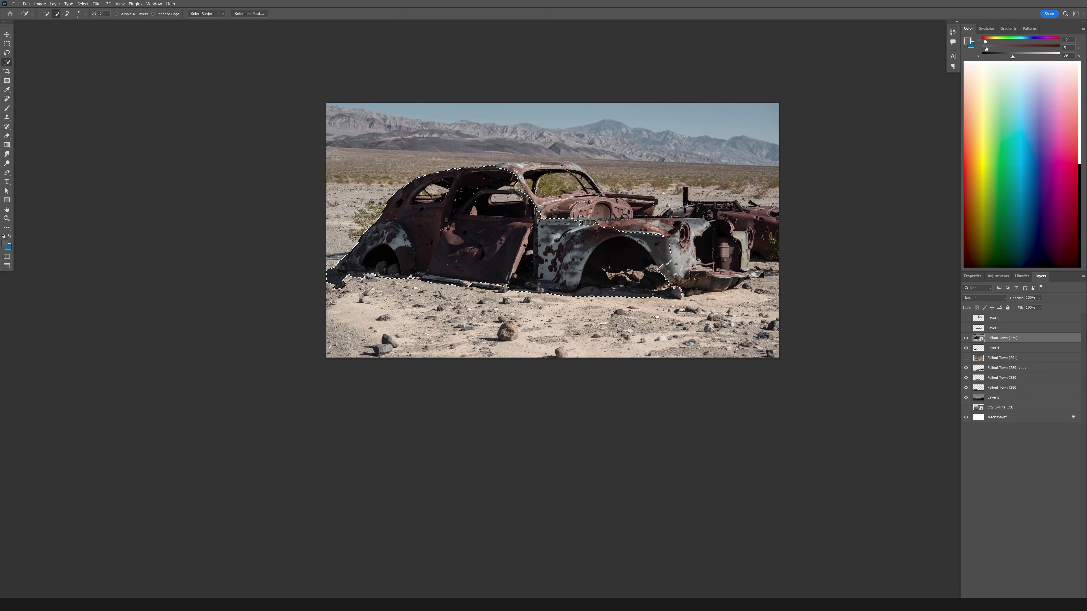
{"action": "mouse_move", "coordinate": [702, 214]}
{"action": "left_mouse_down"}
{"action": "mouse_move", "coordinate": [736, 240]}
{"action": "mouse_move", "coordinate": [629, 231]}
{"action": "mouse_move", "coordinate": [587, 167]}
{"action": "mouse_move", "coordinate": [560, 189]}
{"action": "left_mouse_up"}
{"action": "left_click", "coordinate": [512, 193], "text": "alt"}
{"action": "key", "text": "l"}
{"action": "key", "text": "ctrl+j"}
- Scale the car cutout to about 44%, tilt it slightly, and set it on the dark slope at the painting's right edge
{"action": "key", "text": "ctrl+t"}
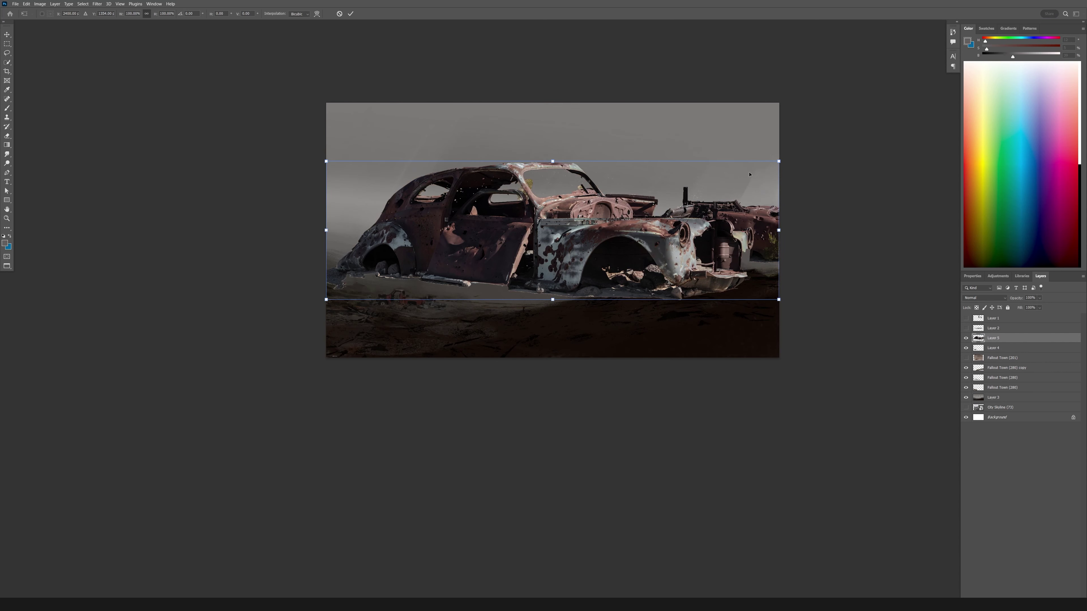
{"action": "left_click_drag", "start_coordinate": [327, 161], "coordinate": [552, 249]}
{"action": "left_click_drag", "start_coordinate": [663, 279], "coordinate": [689, 283]}
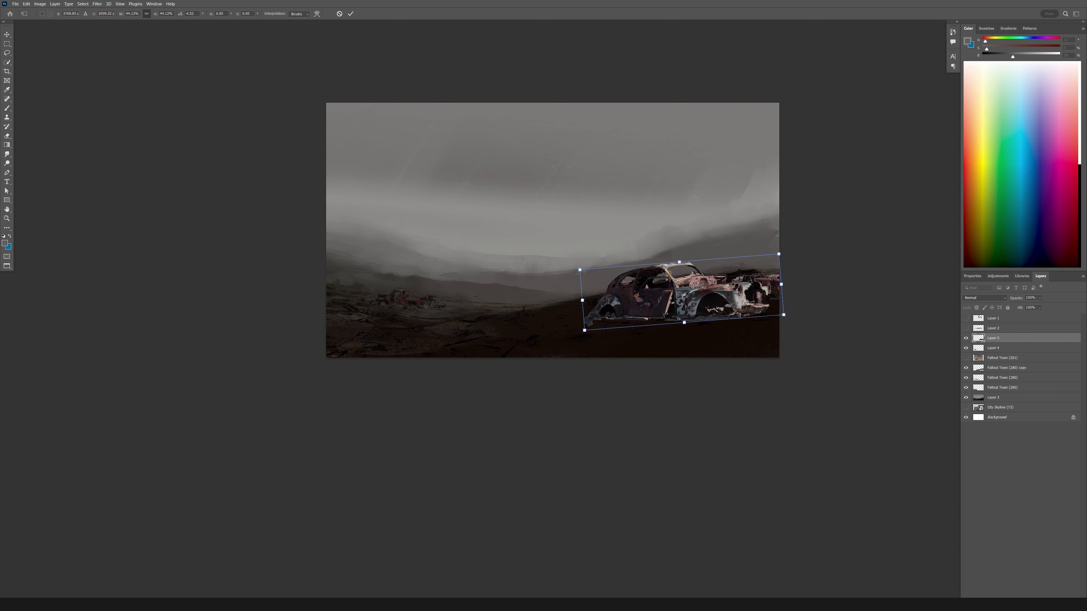
{"action": "left_click_drag", "start_coordinate": [781, 249], "coordinate": [774, 246]}
{"action": "left_click_drag", "start_coordinate": [684, 283], "coordinate": [702, 288]}
{"action": "key", "text": "Return"}
- Darken the car cutout with Levels to match the gloomy foreground
{"action": "key", "text": "ctrl+l"}
{"action": "left_click_drag", "start_coordinate": [526, 277], "coordinate": [494, 278]}
{"action": "left_click", "coordinate": [554, 181]}
- Paint sampled near-black tones over the car's bright body areas with the layer's transparency locked
{"action": "key", "text": "b"}
{"action": "left_click", "coordinate": [688, 319], "text": "alt"}
{"action": "right_click", "coordinate": [688, 319]}
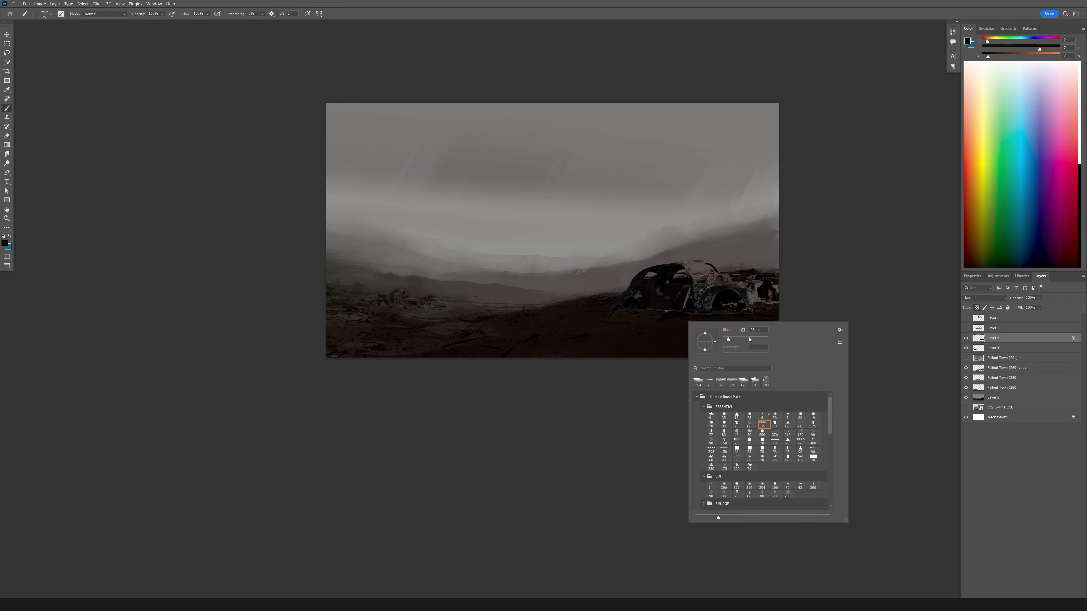
{"action": "key", "text": "Escape"}
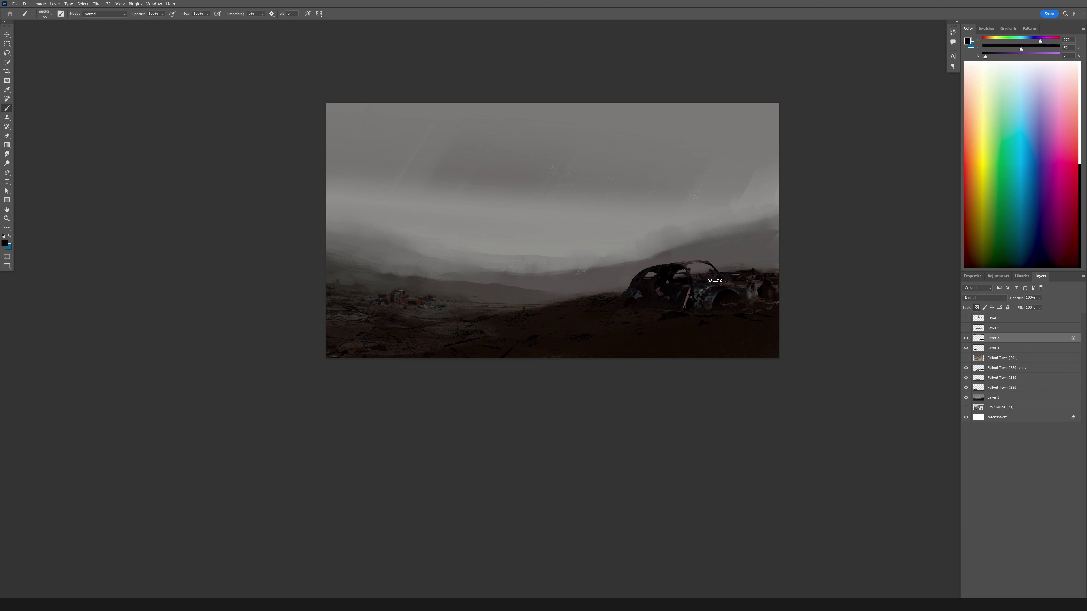
{"action": "left_click", "coordinate": [667, 279], "text": "alt"}
{"action": "key", "text": "bracketleft"}
{"action": "key", "text": "bracketleft"}
{"action": "key", "text": "bracketleft"}
{"action": "key", "text": "bracketleft"}
- Refine the car's dark roof and lower edge using sampled shadow colours and varied brush sizes
{"action": "left_click", "coordinate": [976, 308]}
{"action": "left_click", "coordinate": [667, 269], "text": "alt"}
{"action": "left_click", "coordinate": [602, 310], "text": "alt"}
{"action": "key", "text": "bracketright"}
{"action": "key", "text": "bracketright"}
{"action": "key", "text": "bracketright"}
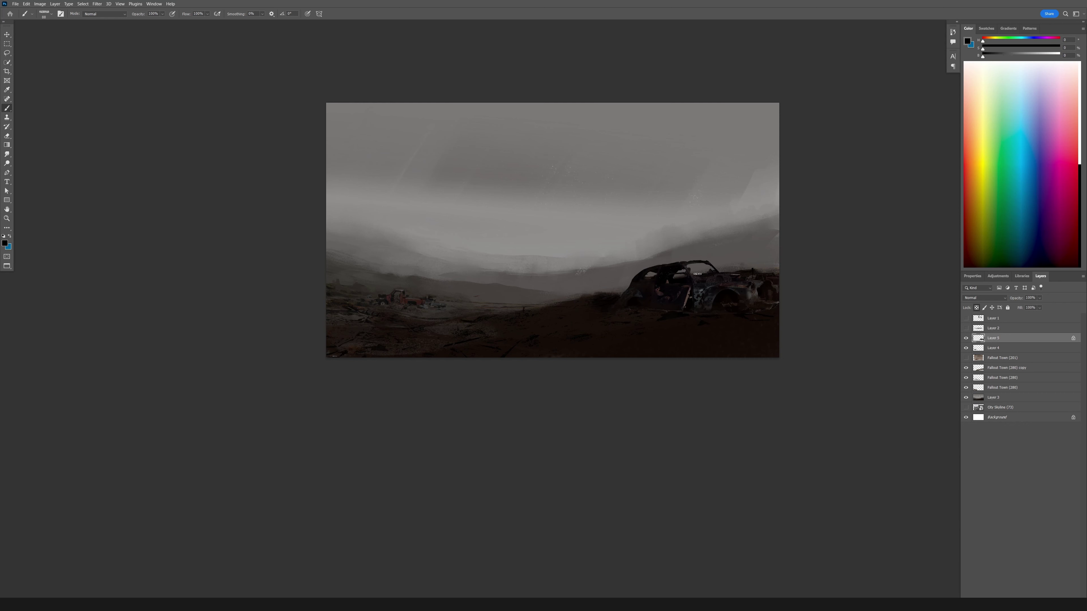
- Unlock the car layer's transparency and blend the ground around the car with translucent sampled greys
{"action": "key", "text": "slash"}
{"action": "right_click", "coordinate": [748, 333]}
{"action": "left_click", "coordinate": [771, 317], "text": "alt"}
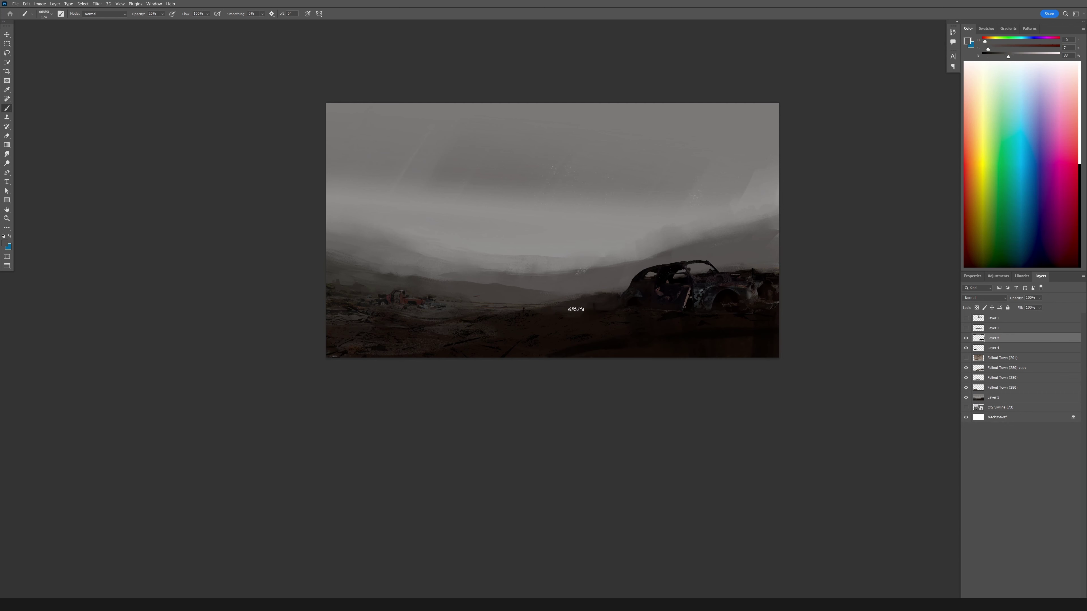
{"action": "left_click", "coordinate": [746, 323], "text": "alt"}
{"action": "key", "text": "0"}
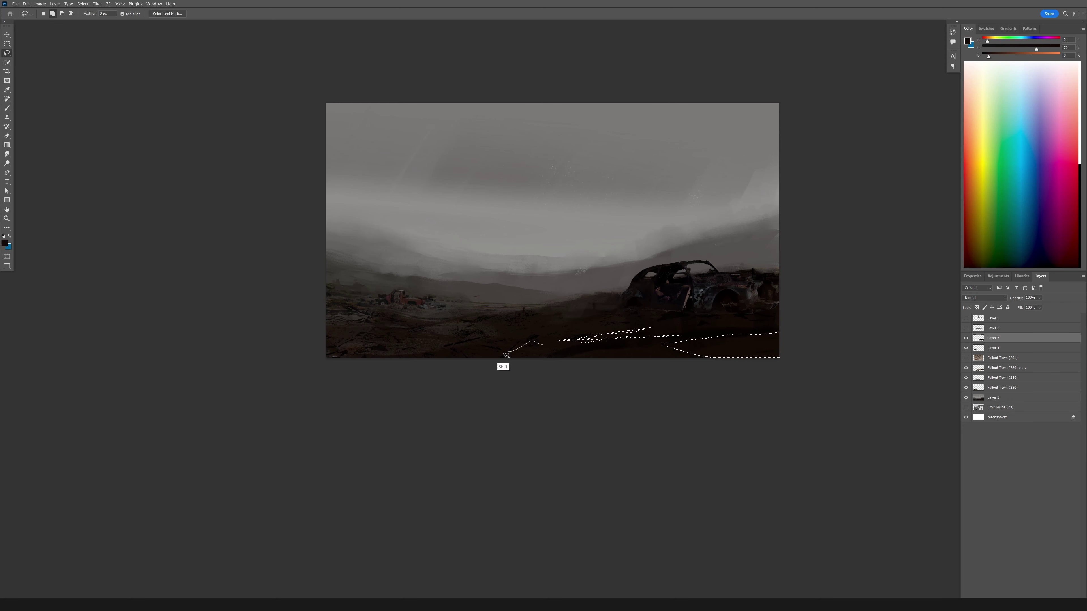
- Lasso angular streaks and patches across the lower foreground and paint them with sampled near-black
{"action": "left_click_drag", "start_coordinate": [506, 354], "coordinate": [412, 352]}
{"action": "key", "text": "ctrl+d"}
{"action": "key", "text": "b"}
{"action": "left_click", "coordinate": [580, 352], "text": "alt"}
{"action": "left_click", "coordinate": [723, 293], "text": "alt"}
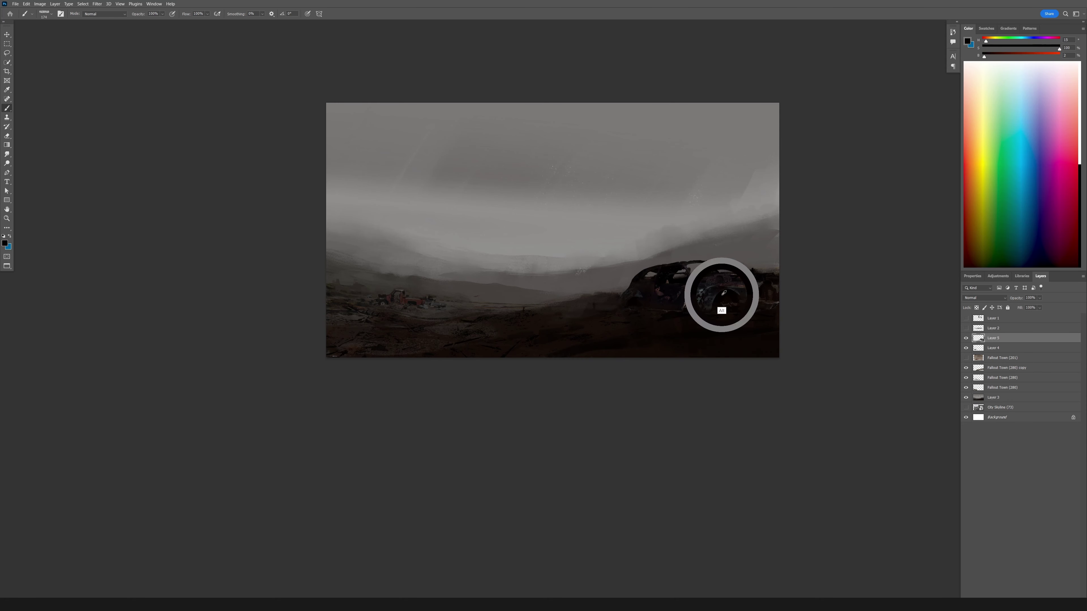
- Paint further dark streaks inside thin lasso selections on the ground just below the car
{"action": "key", "text": "b"}
{"action": "mouse_move", "coordinate": [594, 318]}
{"action": "left_mouse_down"}
{"action": "mouse_move", "coordinate": [648, 314]}
{"action": "mouse_move", "coordinate": [644, 334]}
{"action": "left_mouse_up"}
{"action": "key", "text": "b"}
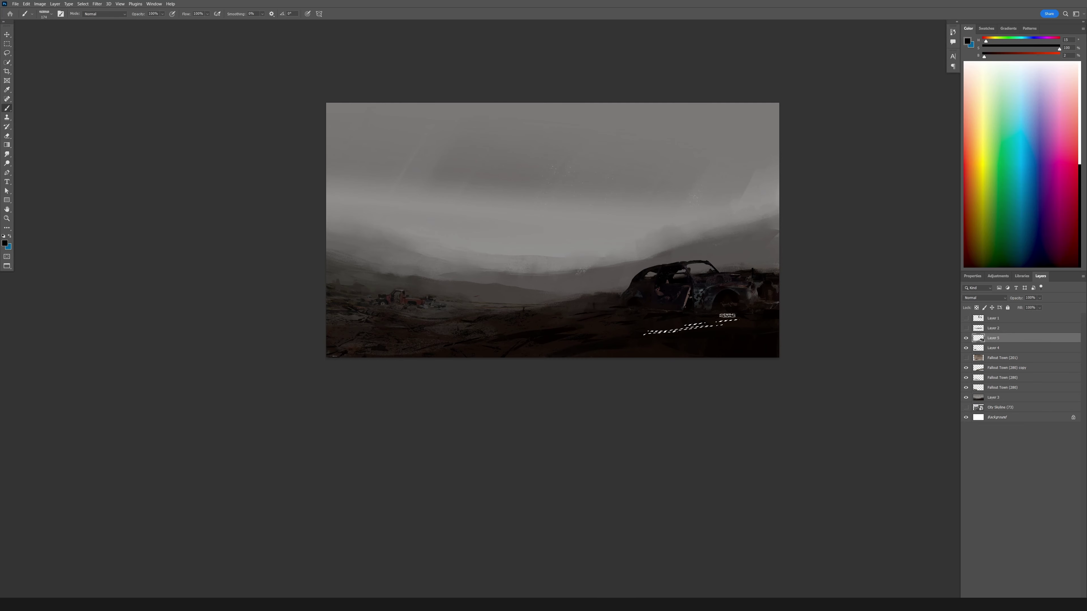
- On a new layer, lasso an area above the ridge beside the car, paint it with sampled grey, and deselect
{"action": "scroll", "coordinate": [553, 317], "scroll_direction": "up", "scroll_amount": 2}
{"action": "key", "text": "l"}
{"action": "left_click_drag", "start_coordinate": [699, 273], "coordinate": [635, 259]}
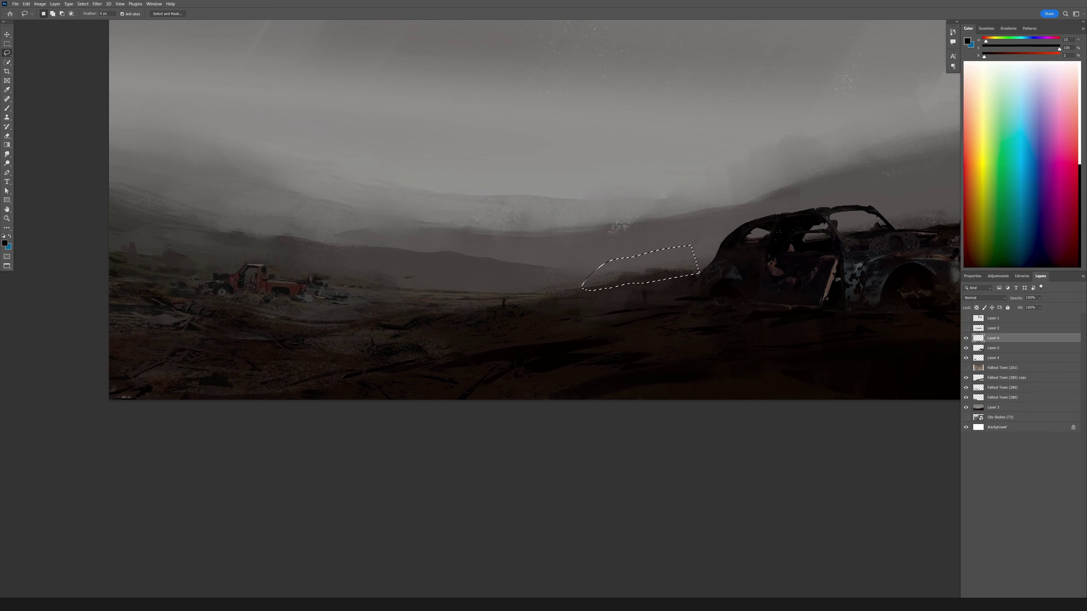
{"action": "key", "text": "b"}
{"action": "left_click", "coordinate": [569, 300], "text": "alt"}
{"action": "key", "text": "ctrl+d"}
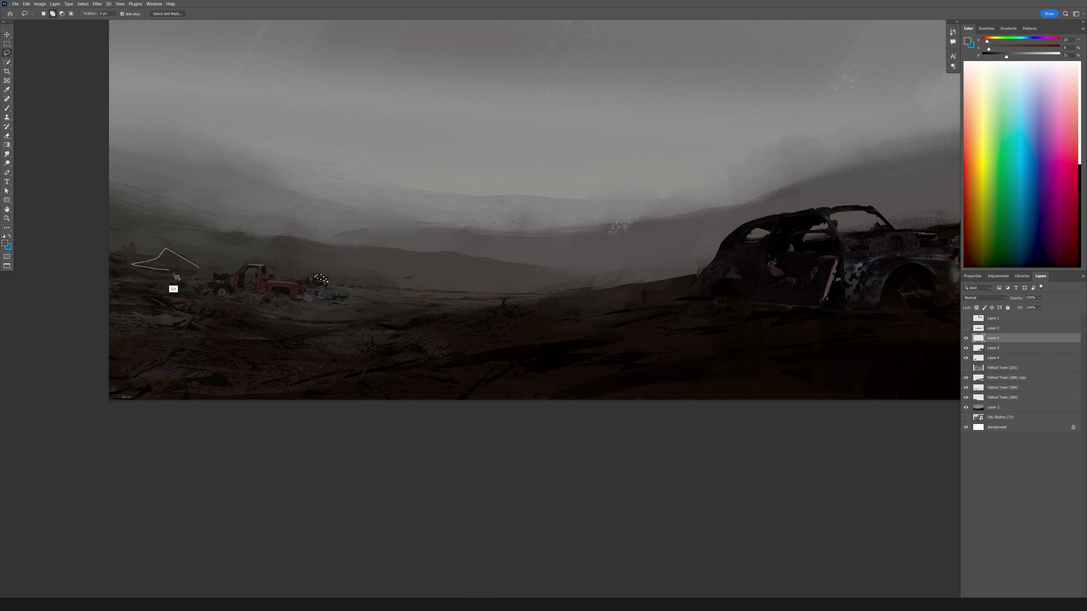
- Lasso small angular shapes around the pickup and along the valley ground and paint them as dark rocks and debris
{"action": "left_click_drag", "start_coordinate": [177, 277], "coordinate": [131, 265]}
{"action": "key", "text": "b"}
{"action": "left_click", "coordinate": [138, 291], "text": "alt"}
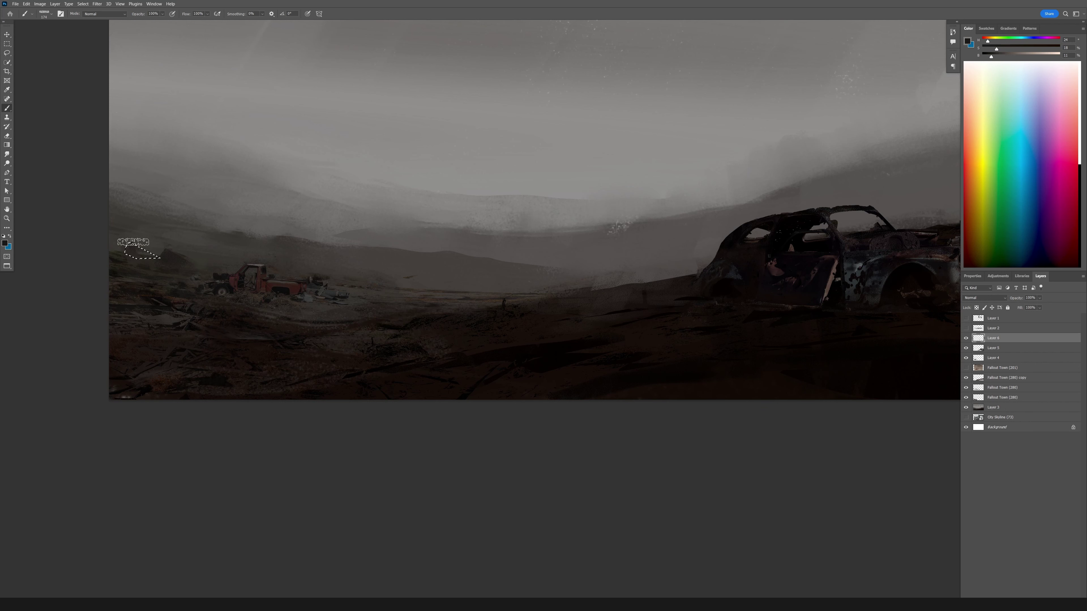
{"action": "key", "text": "b"}
{"action": "left_click", "coordinate": [594, 352], "text": "alt"}
{"action": "left_click_drag", "start_coordinate": [333, 275], "coordinate": [307, 282]}
{"action": "key", "text": "b"}
{"action": "left_click", "coordinate": [615, 335], "text": "alt"}
{"action": "left_click_drag", "start_coordinate": [493, 302], "coordinate": [493, 302]}
{"action": "key", "text": "b"}
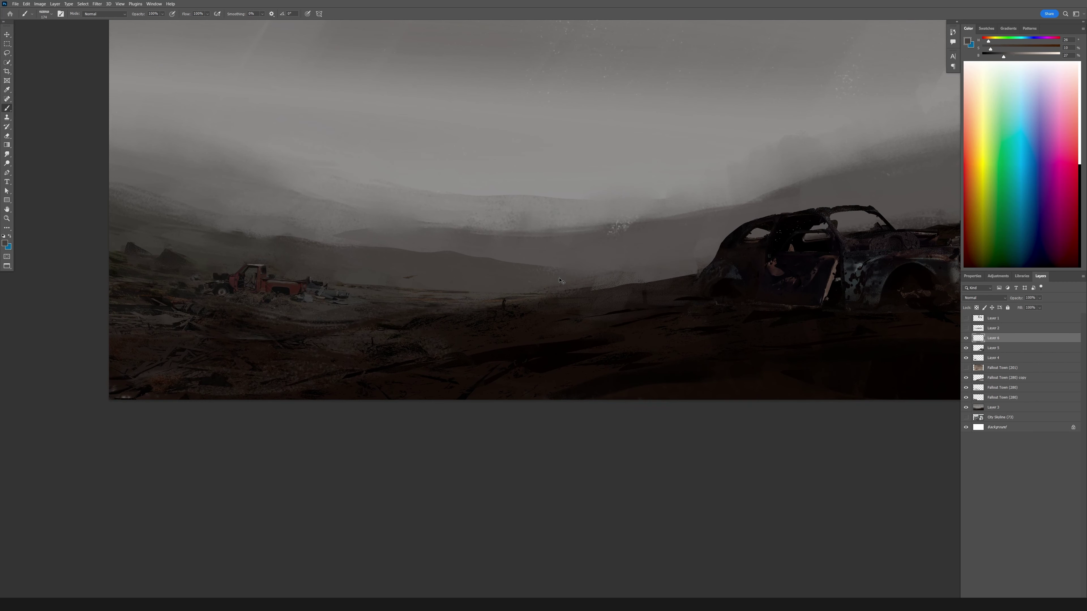
- Paint translucent grey mist over the valley ground between the pickup and the car at 22% brush opacity
{"action": "scroll", "coordinate": [442, 262], "scroll_direction": "down", "scroll_amount": 3}
{"action": "left_click", "coordinate": [547, 307], "text": "alt"}
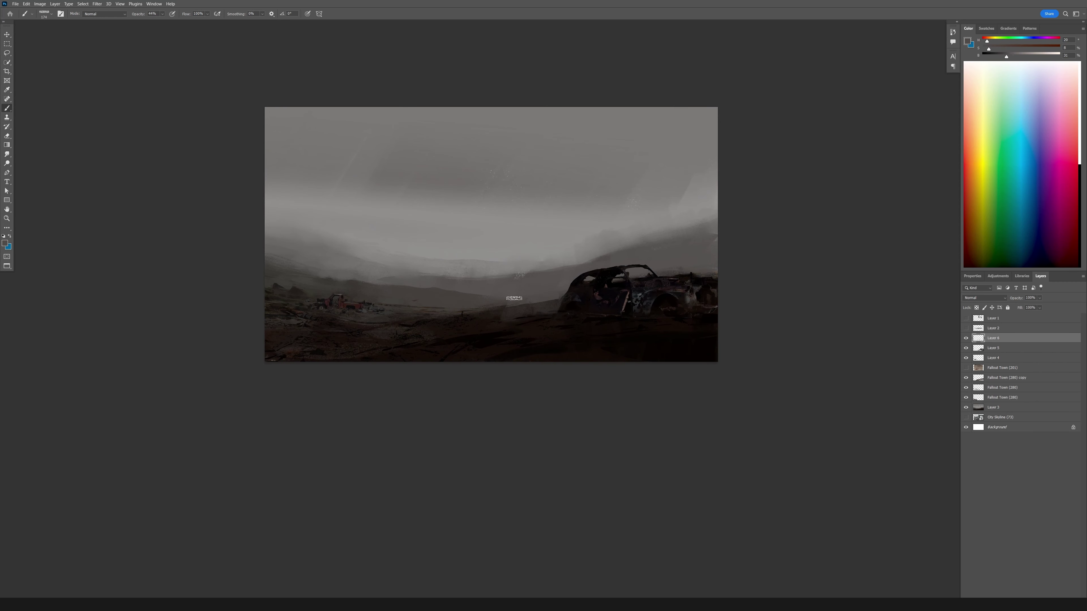
{"action": "key", "text": "2"}
{"action": "key", "text": "2"}
{"action": "left_click", "coordinate": [509, 301], "text": "alt"}
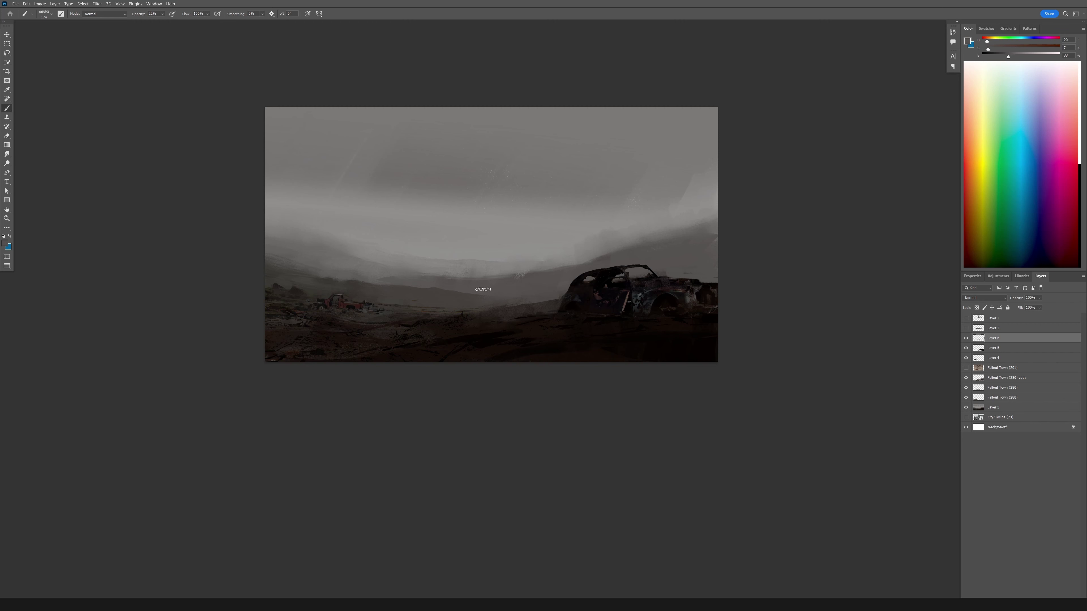
- Paint blocky ruined-building silhouettes along the distant ridge behind the pickup at 100% brush opacity using sampled greys
{"action": "key", "text": "0"}
{"action": "left_click", "coordinate": [333, 288], "text": "alt"}
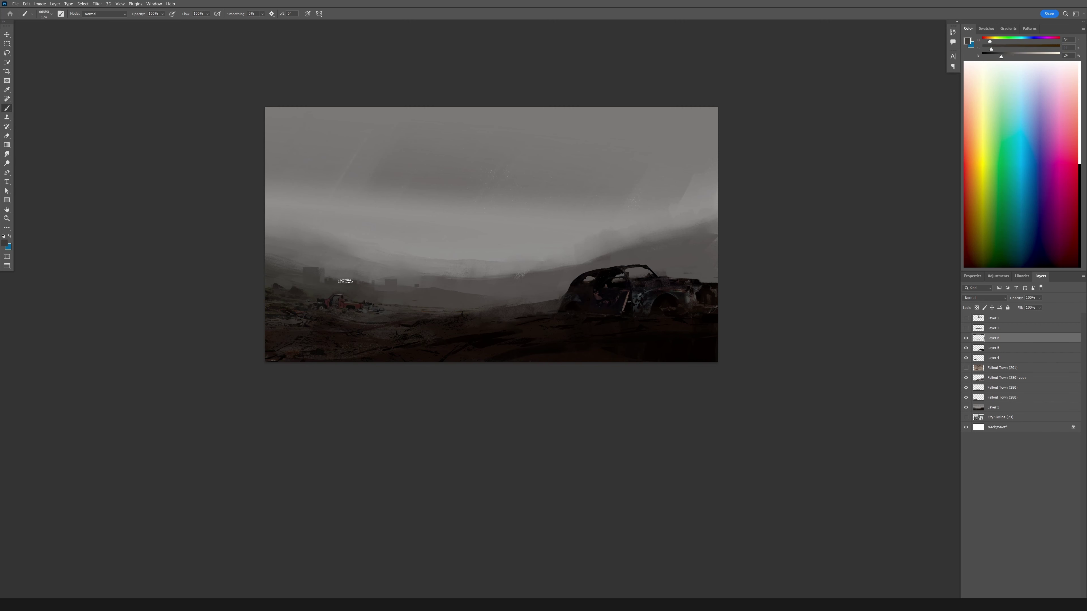
{"action": "key", "text": "b"}
{"action": "left_click", "coordinate": [427, 315], "text": "alt"}
{"action": "key", "text": "b"}
{"action": "left_click", "coordinate": [400, 298], "text": "alt"}
{"action": "key", "text": "b"}
{"action": "left_click", "coordinate": [443, 295], "text": "alt"}
- Lasso the hillside behind the car and paint pale sampled grey mist along it
{"action": "left_click_drag", "start_coordinate": [525, 276], "coordinate": [719, 257]}
{"action": "key", "text": "b"}
{"action": "left_click", "coordinate": [557, 257], "text": "alt"}
{"action": "left_click_drag", "start_coordinate": [556, 257], "coordinate": [685, 244]}
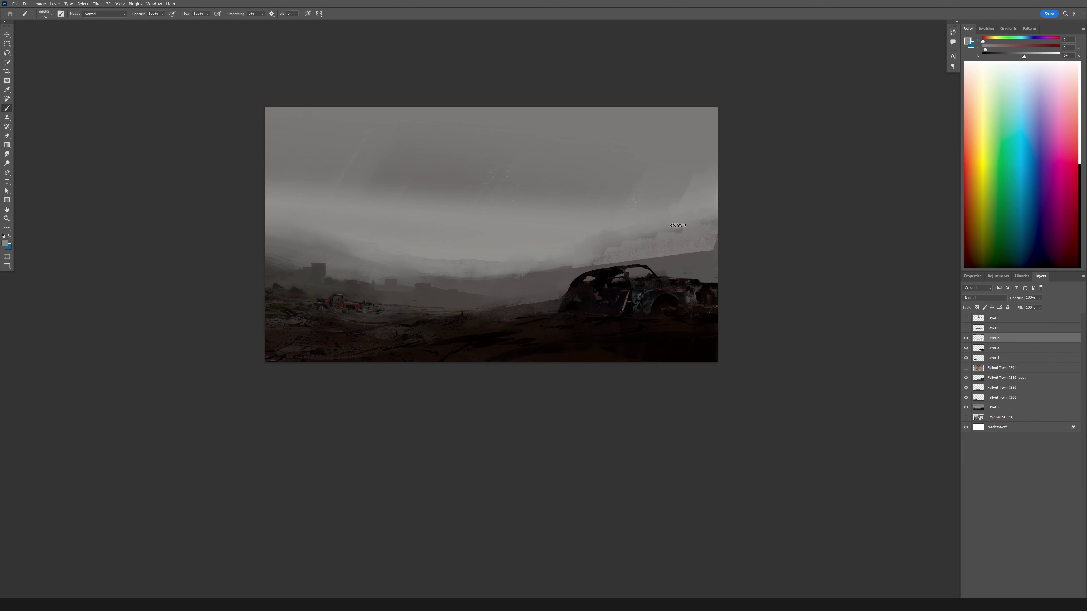
- Blend the misty hillside and distant buildings using a larger brush with sampled greys, softening them with the Smudge tool
{"action": "key", "text": "bracketright"}
{"action": "key", "text": "bracketright"}
{"action": "key", "text": "bracketright"}
{"action": "key", "text": "bracketright"}
{"action": "left_click", "coordinate": [573, 252], "text": "alt"}
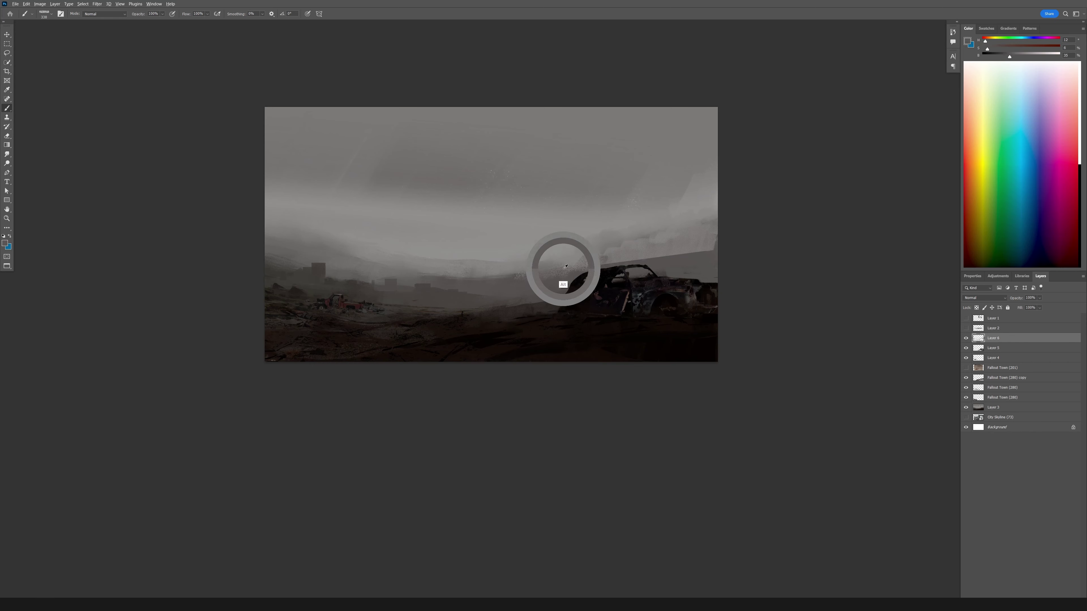
{"action": "left_click_drag", "start_coordinate": [563, 272], "coordinate": [590, 268]}
{"action": "left_click", "coordinate": [713, 250], "text": "alt"}
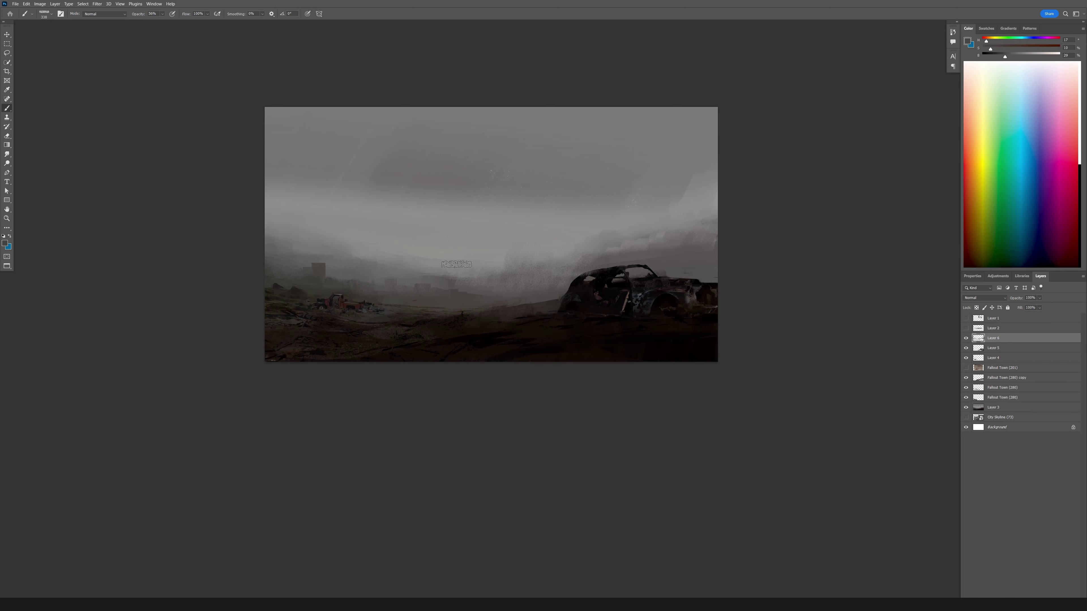
{"action": "left_click", "coordinate": [7, 154]}
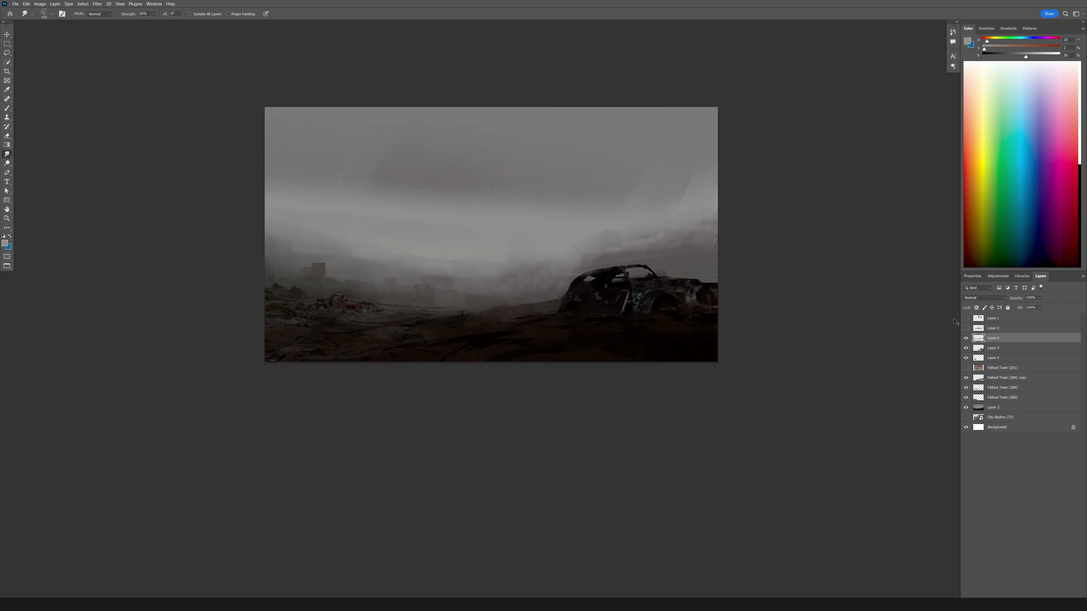
- Set the desert-scrub photo strip's blend mode to Soft Light and position it over the valley ground around the pickup
{"action": "left_click_drag", "start_coordinate": [966, 340], "coordinate": [966, 358]}
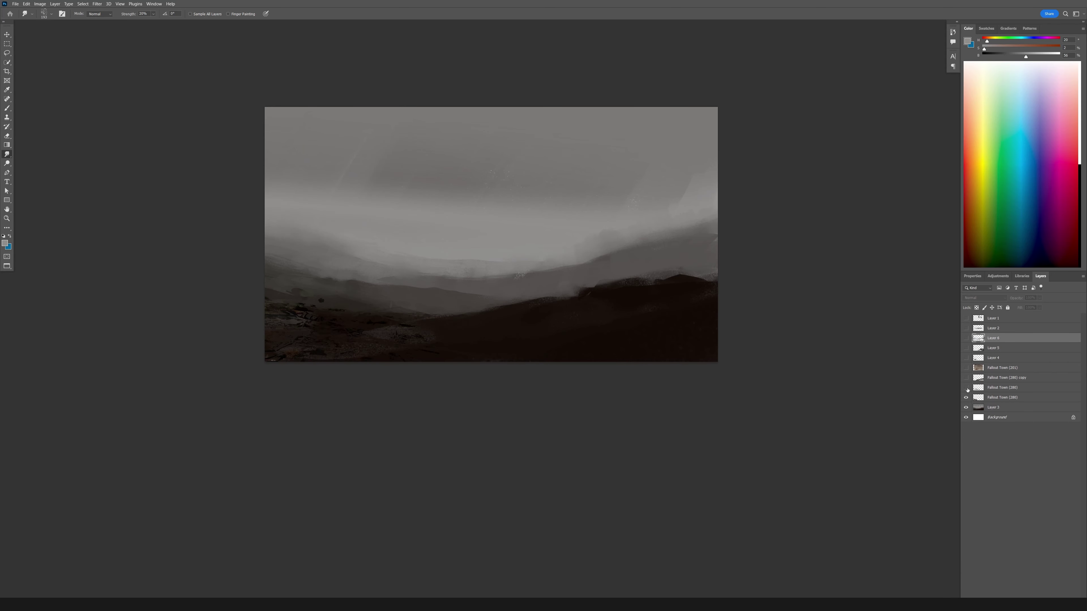
{"action": "left_click", "coordinate": [966, 378]}
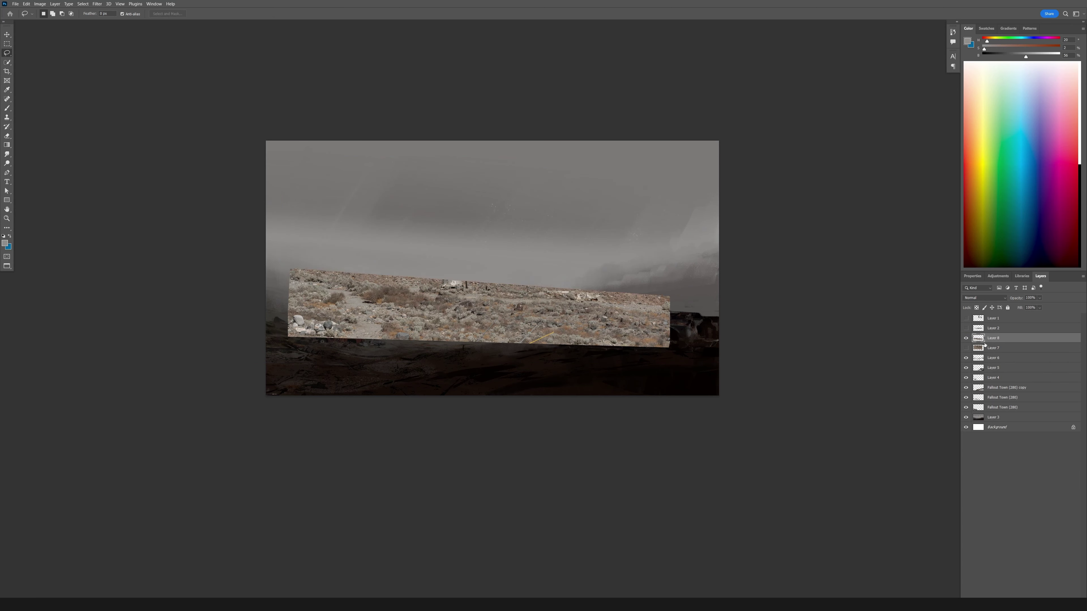
{"action": "left_click", "coordinate": [985, 297]}
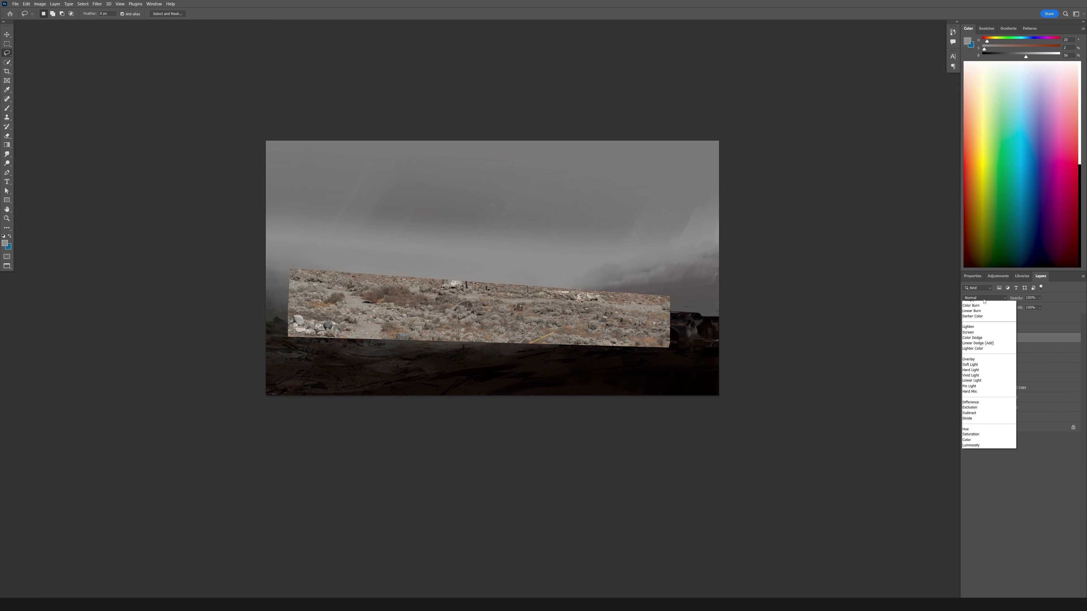
{"action": "left_click", "coordinate": [980, 326]}
{"action": "left_click_drag", "start_coordinate": [615, 244], "coordinate": [615, 284]}
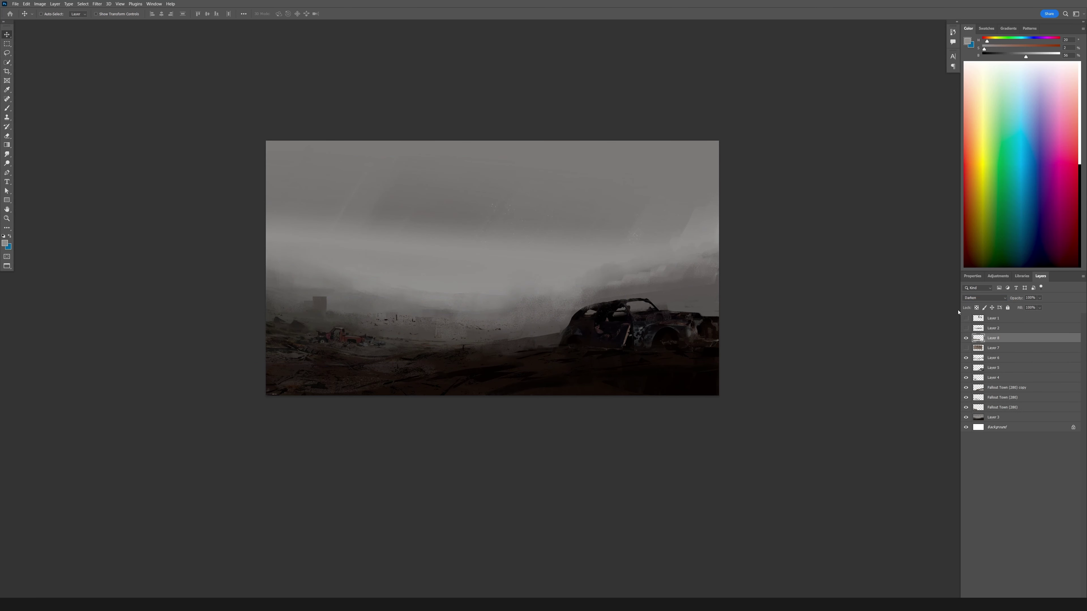
{"action": "left_click", "coordinate": [984, 298]}
{"action": "left_click", "coordinate": [991, 390]}
{"action": "scroll", "coordinate": [543, 313], "scroll_direction": "up", "scroll_amount": 3}
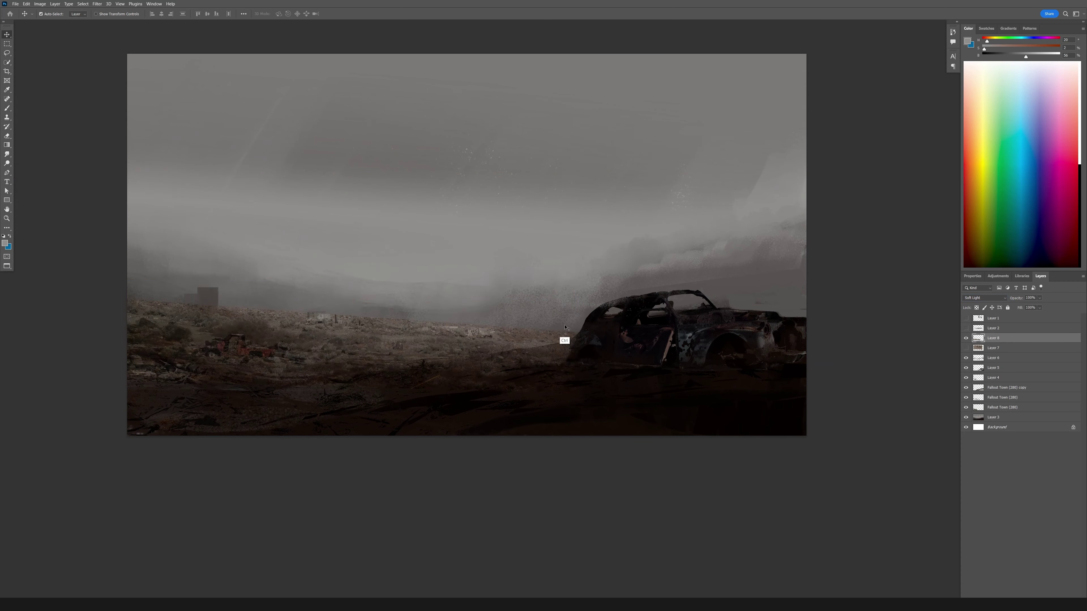
- Adjust the scrub layer's tones with Levels and erase its hard edges so it blends into the misty valley
{"action": "left_click_drag", "start_coordinate": [1008, 404], "coordinate": [1007, 352]}
{"action": "key", "text": "e"}
{"action": "key", "text": "ctrl+l"}
{"action": "left_click_drag", "start_coordinate": [444, 279], "coordinate": [449, 284]}
{"action": "key", "text": "Return"}
{"action": "left_click_drag", "start_coordinate": [561, 307], "coordinate": [283, 291]}
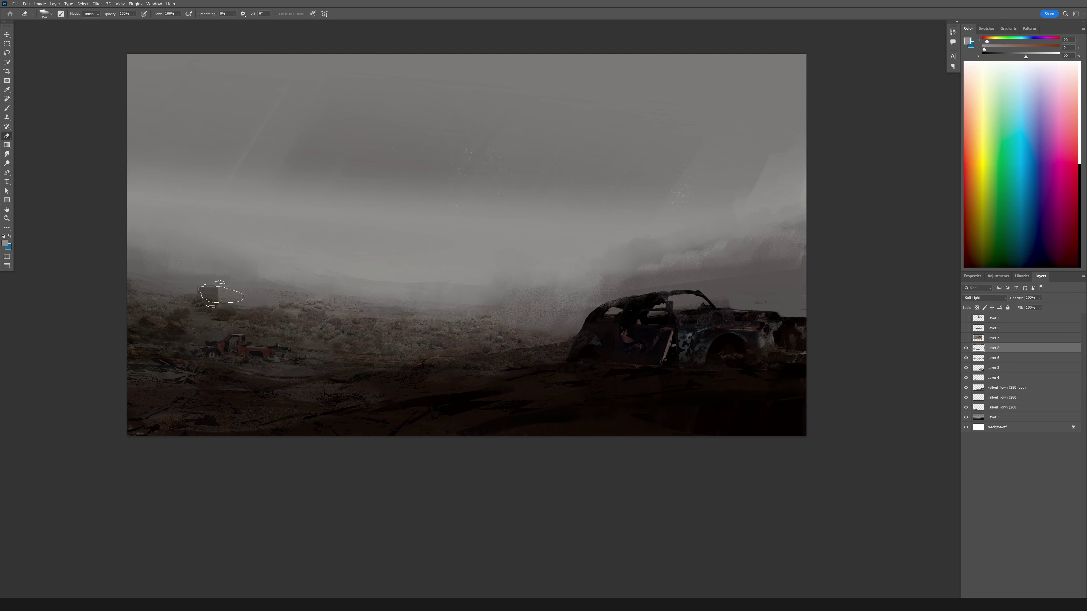
{"action": "key", "text": "ctrl+l"}
{"action": "left_click_drag", "start_coordinate": [482, 247], "coordinate": [478, 247]}
{"action": "scroll", "coordinate": [543, 315], "scroll_direction": "up", "scroll_amount": 1}
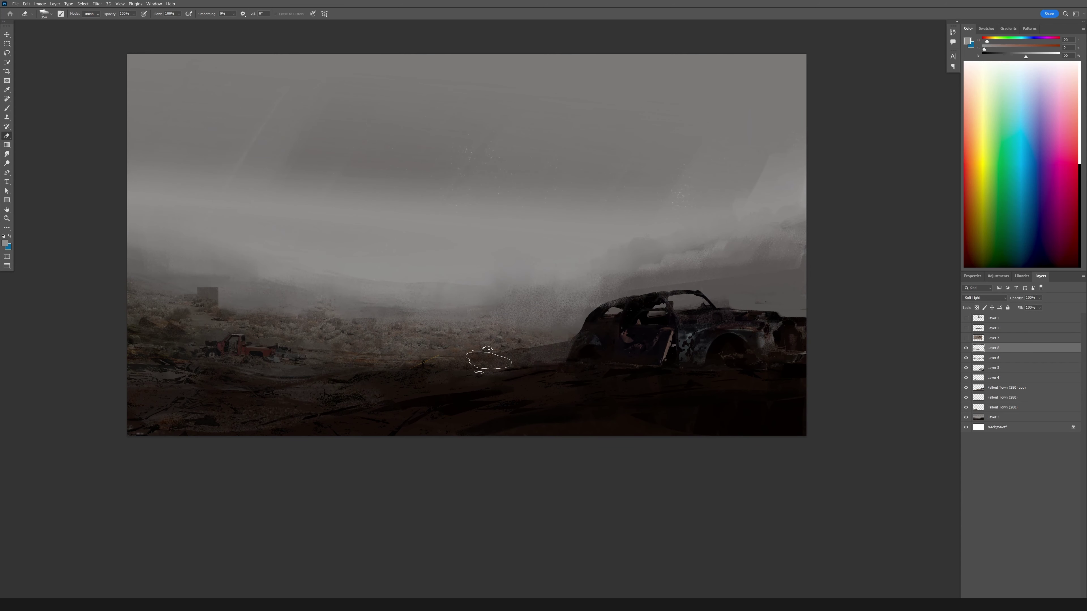
- Add a cut-out piece of the rocky-slope photo above the scrub layer and set its blend mode to Darker Color
{"action": "left_click", "coordinate": [966, 338]}
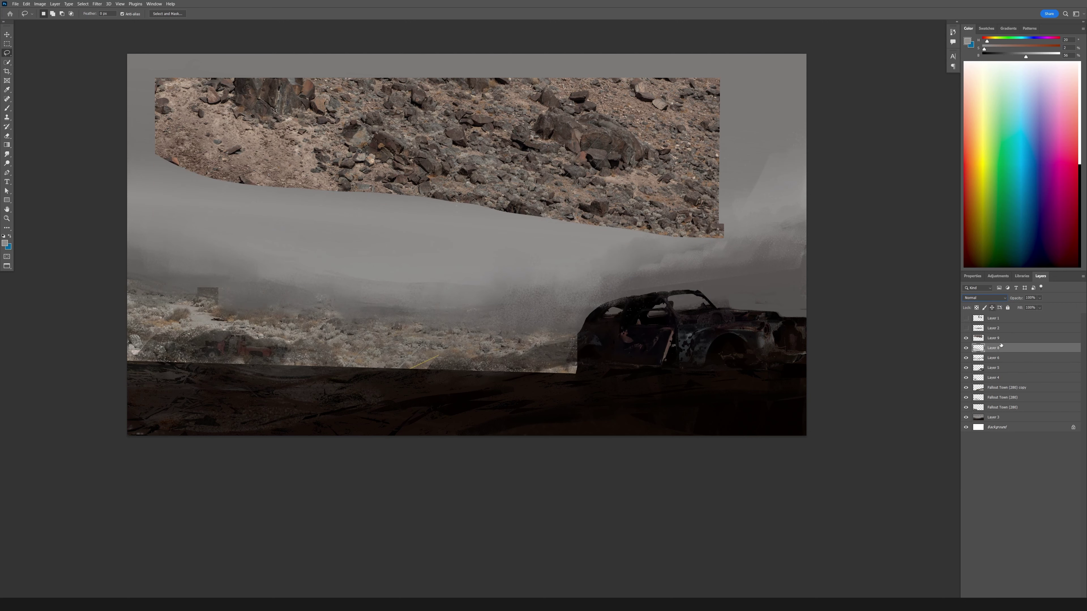
{"action": "left_click", "coordinate": [985, 297]}
{"action": "left_click", "coordinate": [991, 336]}
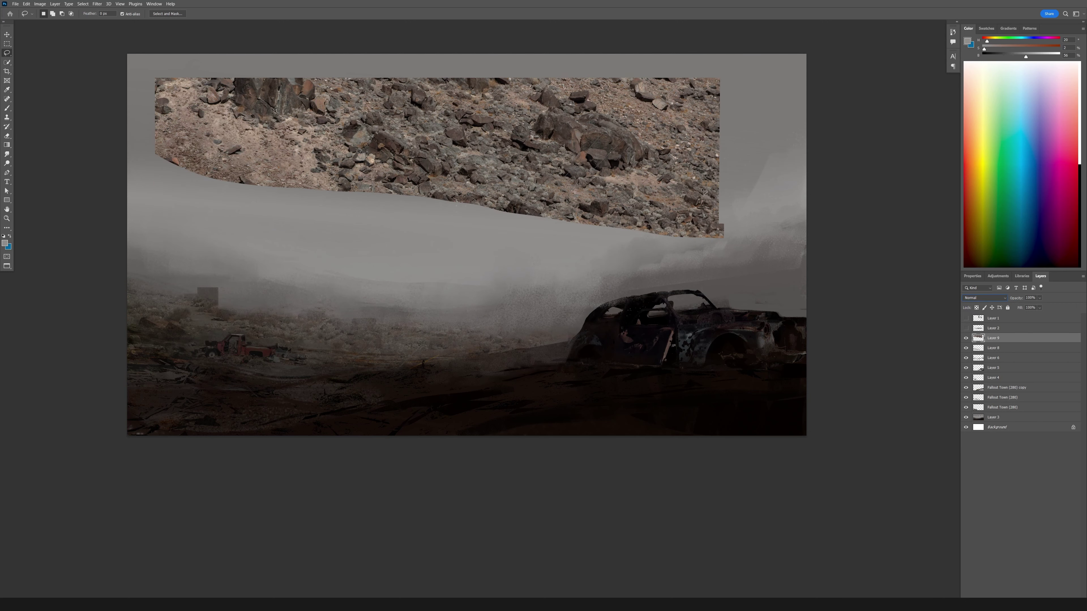
{"action": "left_click", "coordinate": [984, 297]}
{"action": "left_click", "coordinate": [972, 341]}
- Scale down and skew the rock texture to follow the hillside behind the pickup, then erase its hard edges
{"action": "key", "text": "ctrl+t"}
{"action": "left_click_drag", "start_coordinate": [724, 78], "coordinate": [411, 267]}
{"action": "right_click", "coordinate": [405, 310]}
{"action": "right_click", "coordinate": [394, 330]}
{"action": "left_click", "coordinate": [407, 361]}
{"action": "left_click_drag", "start_coordinate": [411, 312], "coordinate": [417, 352]}
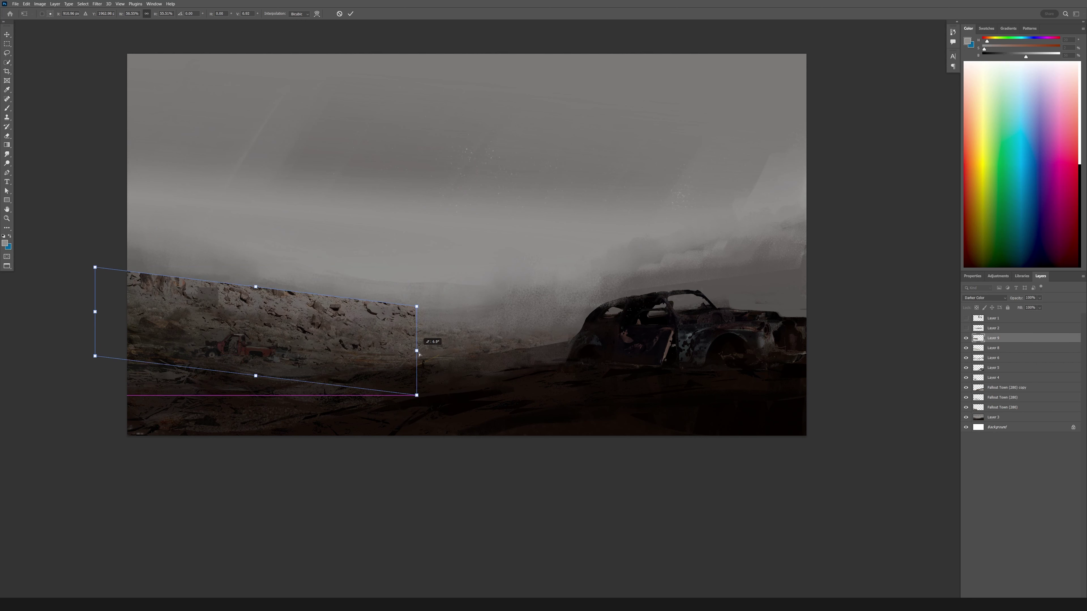
{"action": "key", "text": "Return"}
{"action": "key", "text": "e"}
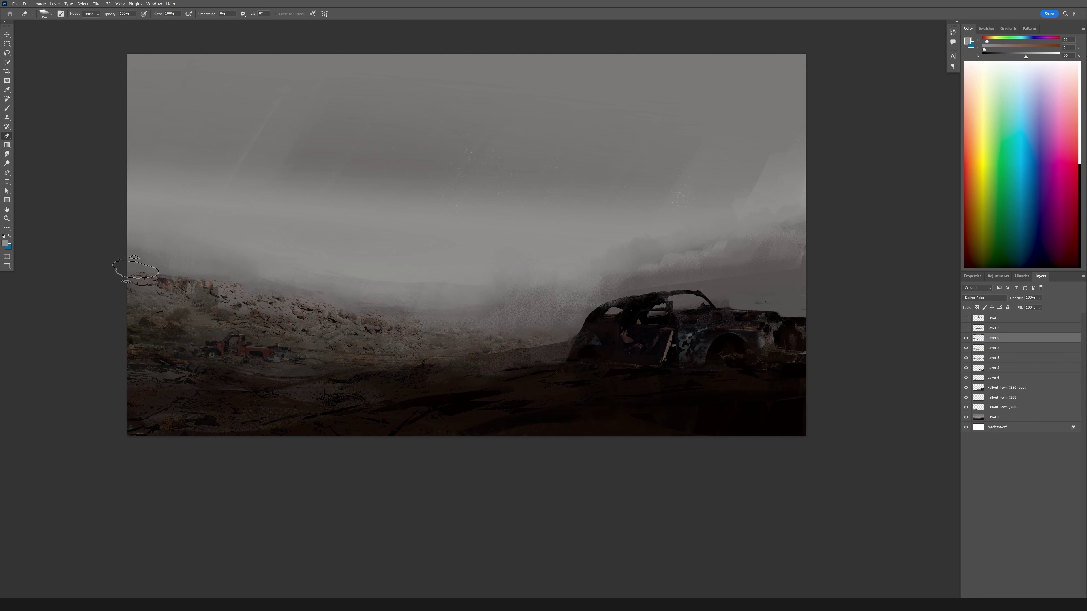
- Duplicate the rock texture and transform the copy to cover the hillside behind the car
{"action": "key", "text": "ctrl+j"}
{"action": "key", "text": "ctrl+t"}
{"action": "right_click", "coordinate": [557, 107]}
{"action": "left_click", "coordinate": [569, 231]}
{"action": "mouse_move", "coordinate": [569, 231]}
{"action": "left_mouse_down"}
{"action": "mouse_move", "coordinate": [819, 289]}
{"action": "mouse_move", "coordinate": [704, 313]}
{"action": "mouse_move", "coordinate": [813, 280]}
{"action": "left_mouse_up"}
{"action": "key", "text": "Return"}
- Duplicate the car-side rock texture, move the copy onto the foreground below the car and set it to Hard Light
{"action": "key", "text": "ctrl+j"}
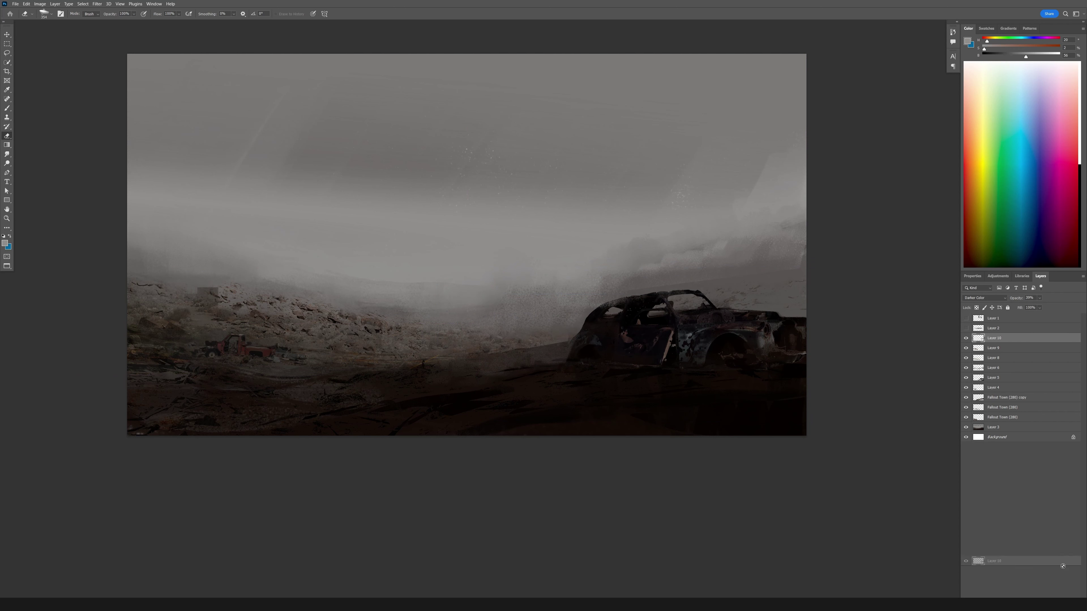
{"action": "key", "text": "ctrl+t"}
{"action": "left_click_drag", "start_coordinate": [728, 298], "coordinate": [598, 391]}
{"action": "key", "text": "Return"}
{"action": "left_click", "coordinate": [984, 297]}
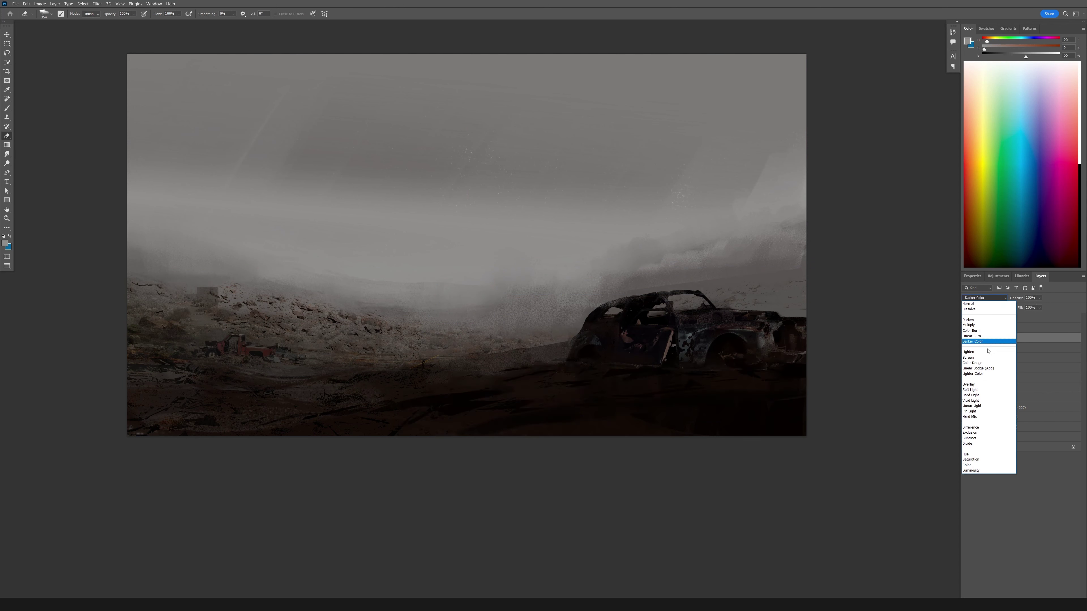
{"action": "left_click", "coordinate": [985, 393]}
- Stretch the Hard Light rock texture across the foreground and lower its layer opacity to 34%
{"action": "key", "text": "ctrl+t"}
{"action": "left_click_drag", "start_coordinate": [778, 358], "coordinate": [818, 356]}
{"action": "key", "text": "Return"}
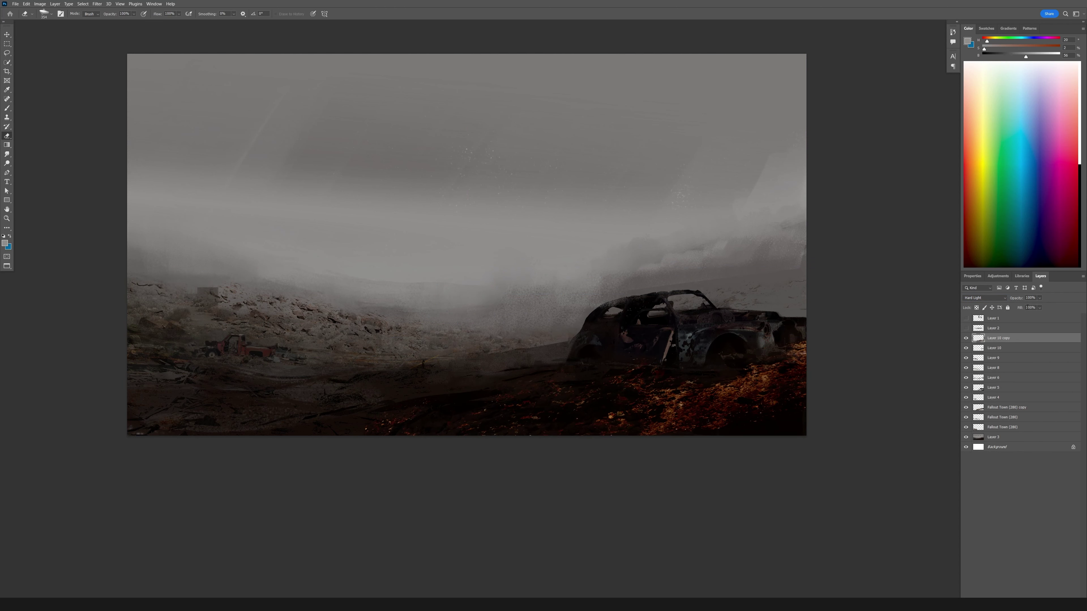
{"action": "left_click_drag", "start_coordinate": [1039, 297], "coordinate": [1025, 308]}
{"action": "key", "text": "ctrl+t"}
{"action": "key", "text": "Escape"}
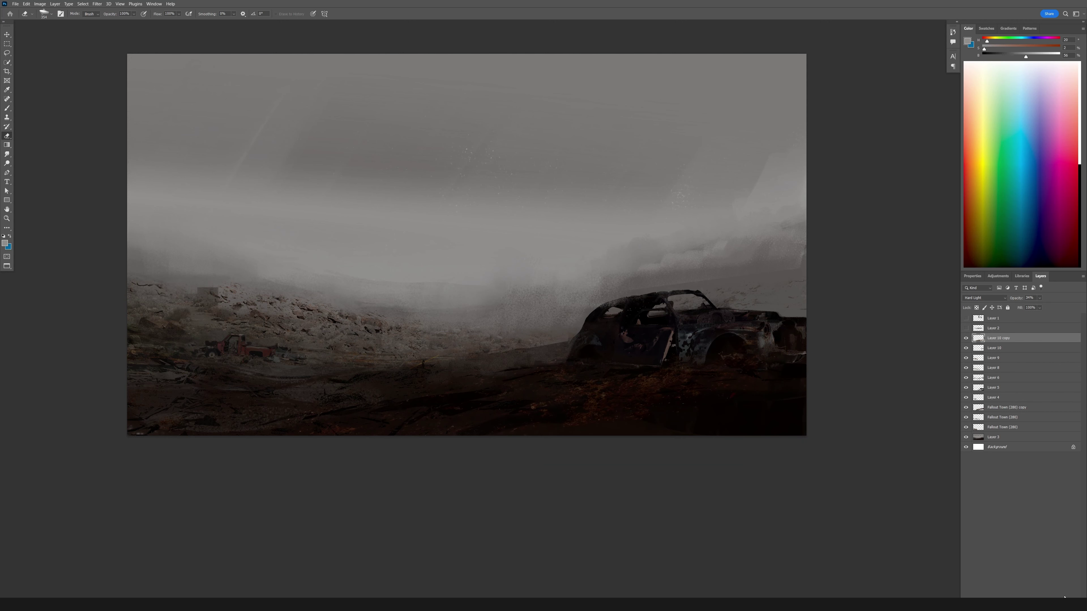
- Duplicate the Hard Light rock layer, then enlarge and rotate the copy across the foreground
{"action": "key", "text": "ctrl+j"}
{"action": "key", "text": "ctrl+minus"}
{"action": "key", "text": "ctrl+t"}
{"action": "left_click_drag", "start_coordinate": [496, 308], "coordinate": [497, 272]}
{"action": "left_click_drag", "start_coordinate": [651, 311], "coordinate": [557, 364]}
{"action": "left_click_drag", "start_coordinate": [456, 308], "coordinate": [720, 235]}
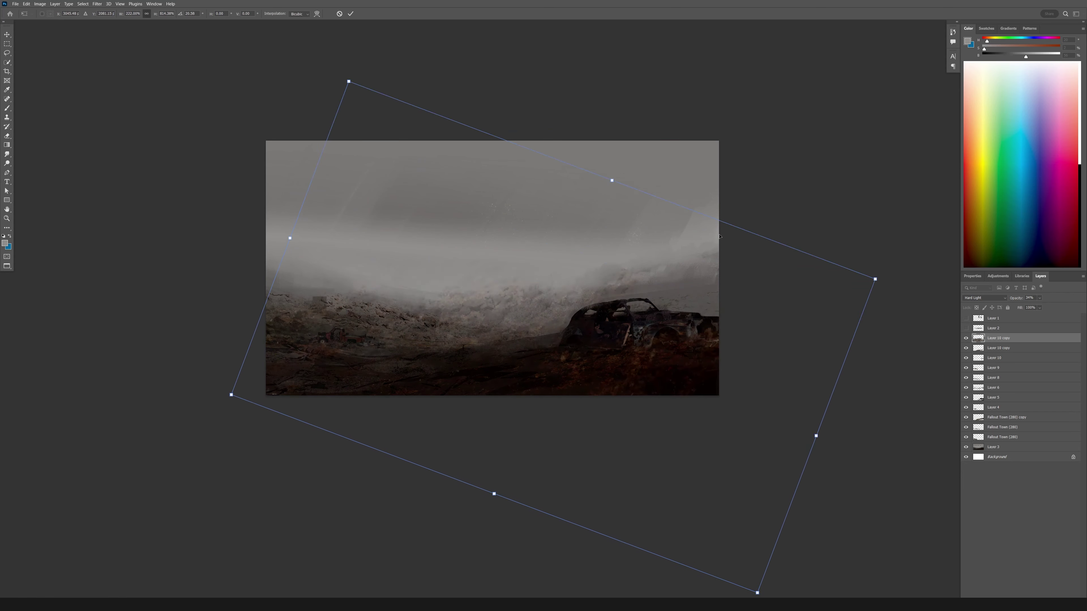
{"action": "key", "text": "Return"}
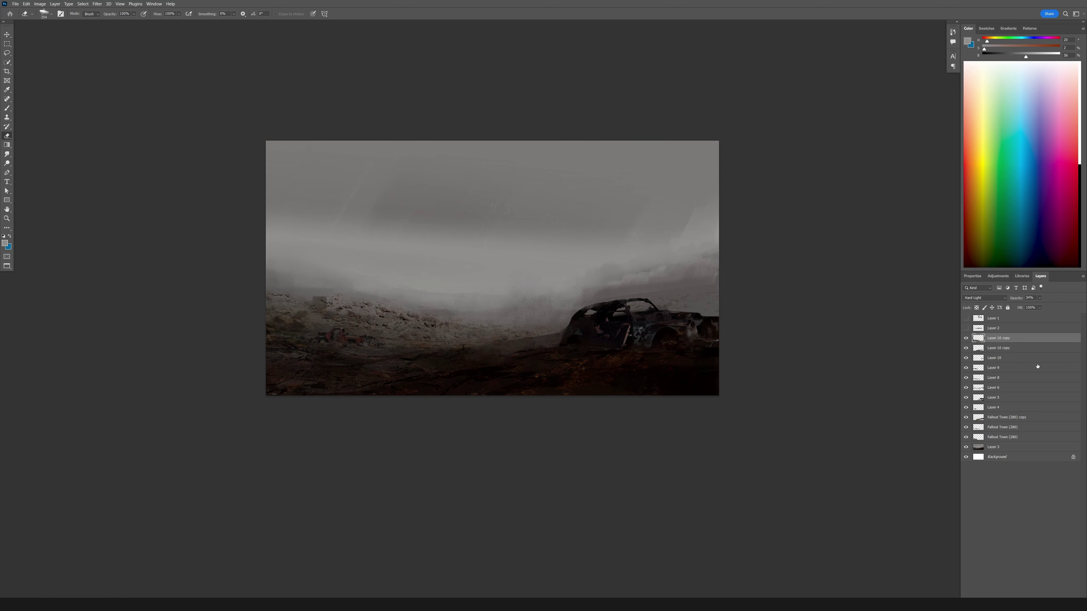
- Show the city skyline layer and shift the buildings' blue cast toward warmer tones with Color Balance
{"action": "key", "text": "ctrl+minus"}
{"action": "key", "text": "ctrl+plus"}
{"action": "left_click", "coordinate": [966, 328]}
{"action": "left_click", "coordinate": [997, 329]}
{"action": "key", "text": "ctrl+u"}
{"action": "key", "text": "ctrl+plus"}
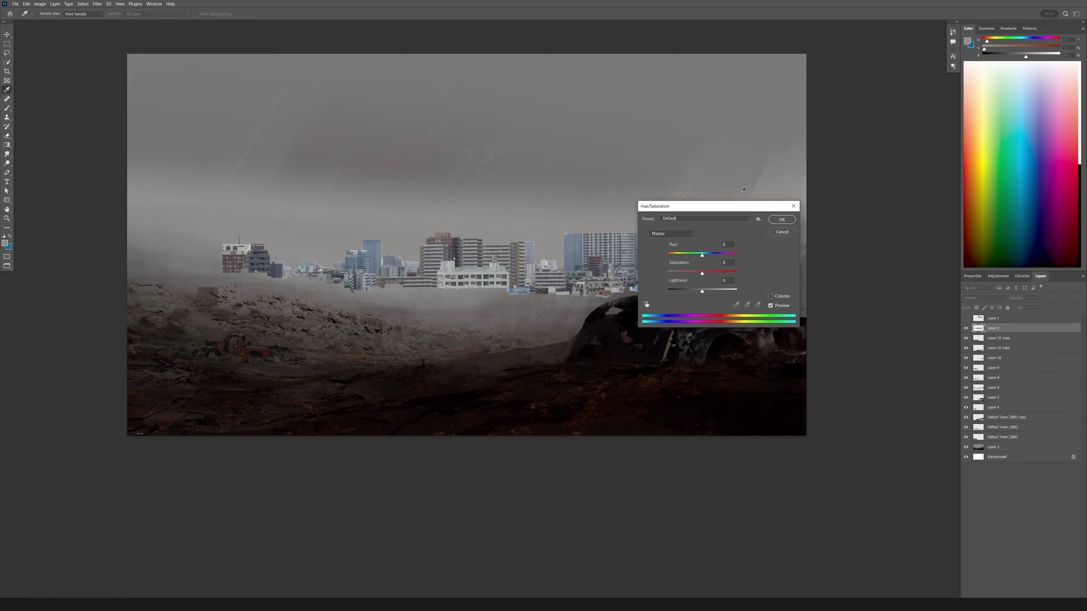
{"action": "key", "text": "ctrl+plus"}
{"action": "key", "text": "Escape"}
{"action": "key", "text": "ctrl+b"}
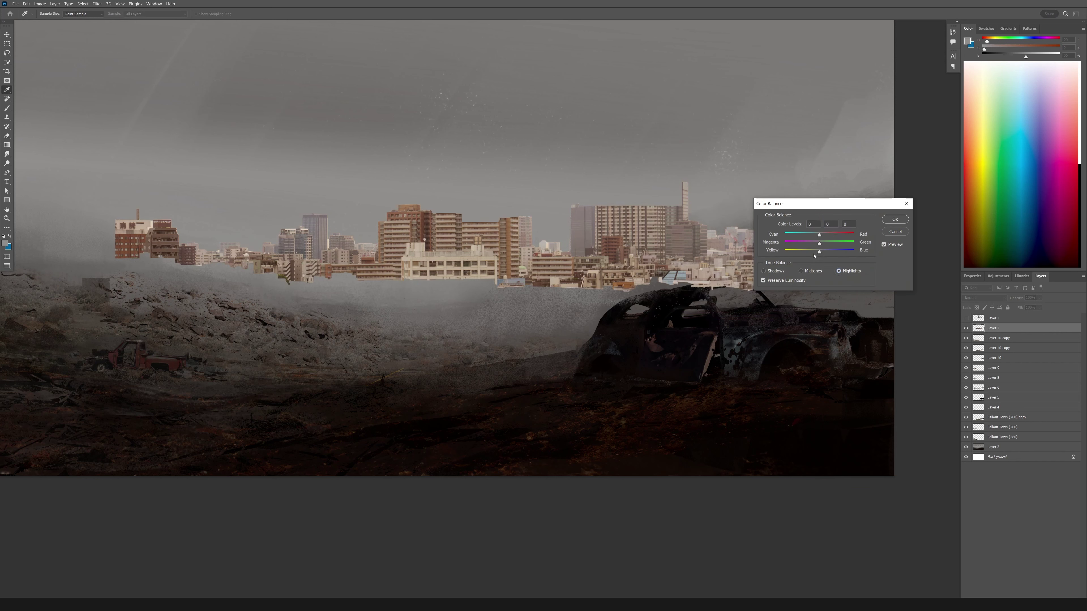
{"action": "left_click_drag", "start_coordinate": [814, 255], "coordinate": [814, 253]}
{"action": "mouse_move", "coordinate": [819, 235]}
{"action": "left_mouse_down"}
{"action": "mouse_move", "coordinate": [828, 252]}
{"action": "mouse_move", "coordinate": [823, 243]}
{"action": "left_mouse_up"}
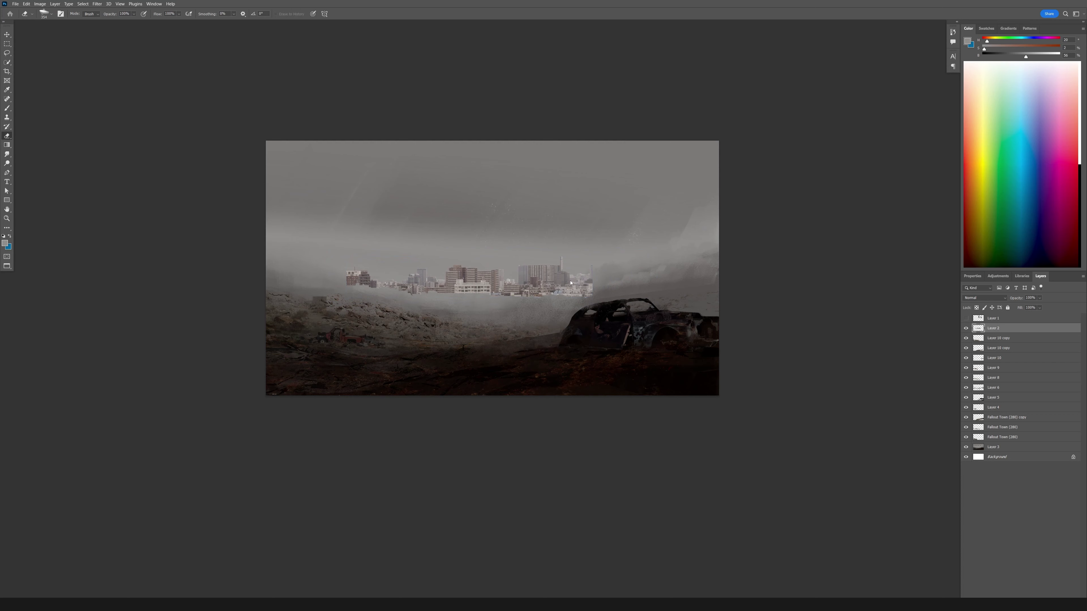
- Lasso the city buildings nearest the pickup and reposition them, tilted, along the rocky ridge
{"action": "key", "text": "l"}
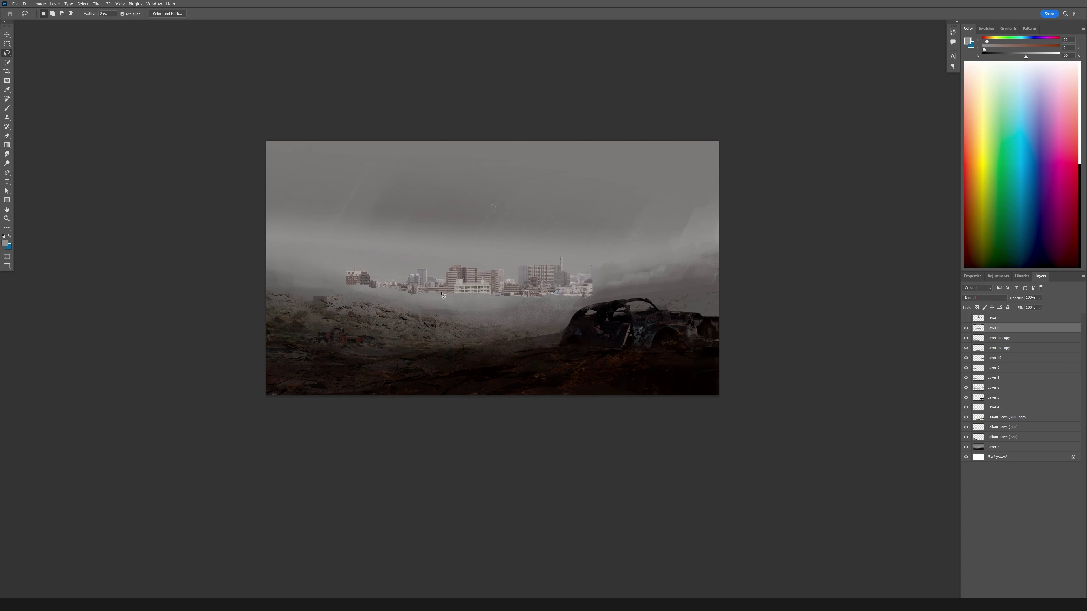
{"action": "key", "text": "ctrl+t"}
{"action": "left_click_drag", "start_coordinate": [432, 242], "coordinate": [424, 247]}
{"action": "key", "text": "Return"}
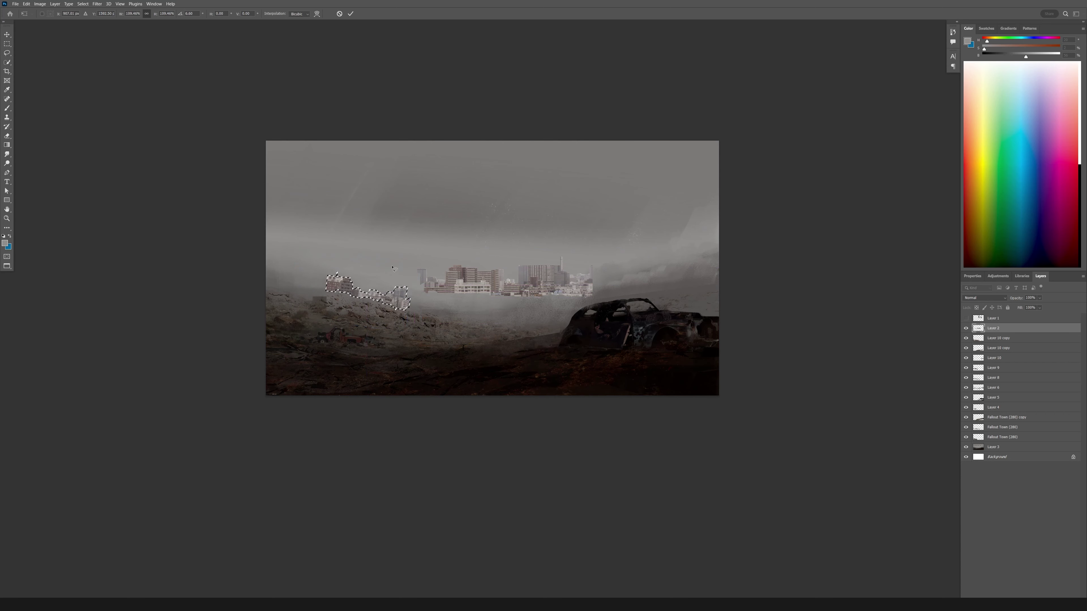
- Lasso the remaining city buildings and rotate and move them onto the rising slope behind the car
{"action": "left_click_drag", "start_coordinate": [606, 289], "coordinate": [414, 253]}
{"action": "key", "text": "ctrl+t"}
{"action": "left_click_drag", "start_coordinate": [505, 280], "coordinate": [528, 292]}
{"action": "key", "text": "Return"}
{"action": "key", "text": "e"}
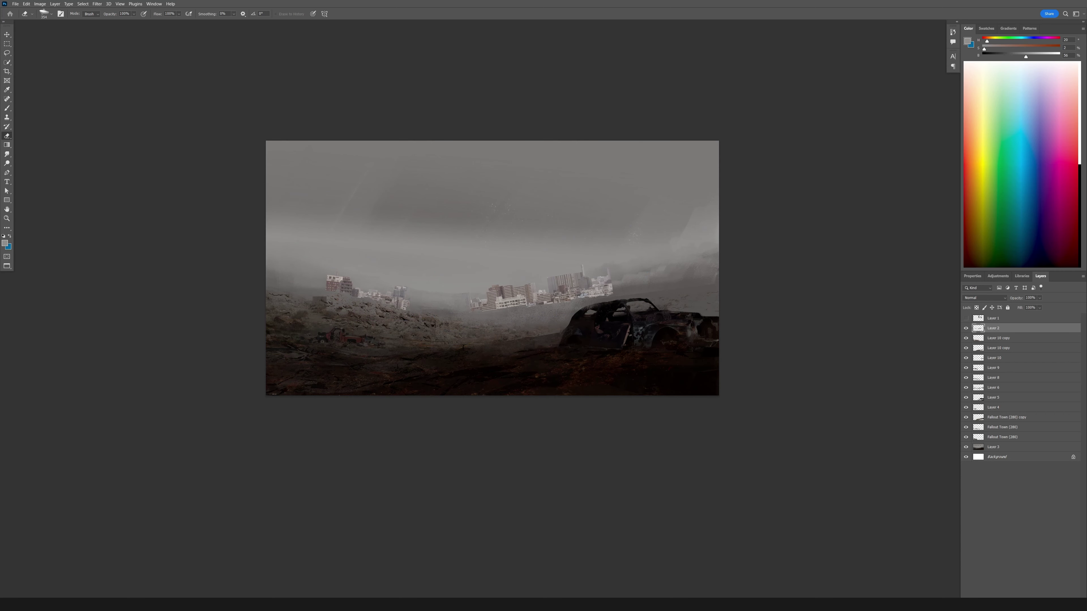
- Lock the skyline layer's transparency and fade the buildings into the mist with gradients in sampled greys
{"action": "key", "text": "g"}
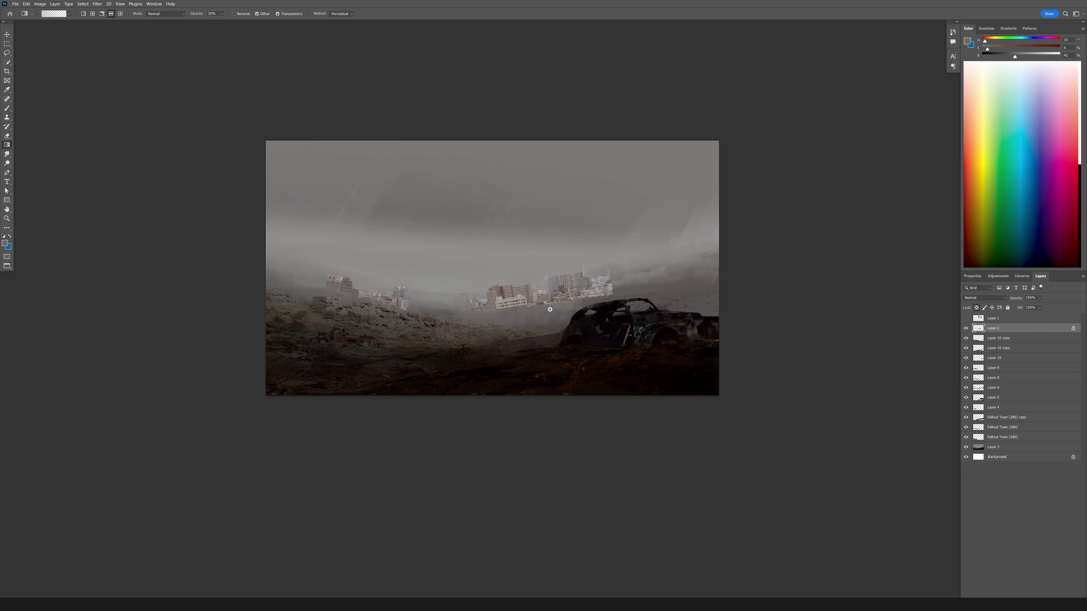
{"action": "left_click_drag", "start_coordinate": [625, 266], "coordinate": [619, 294]}
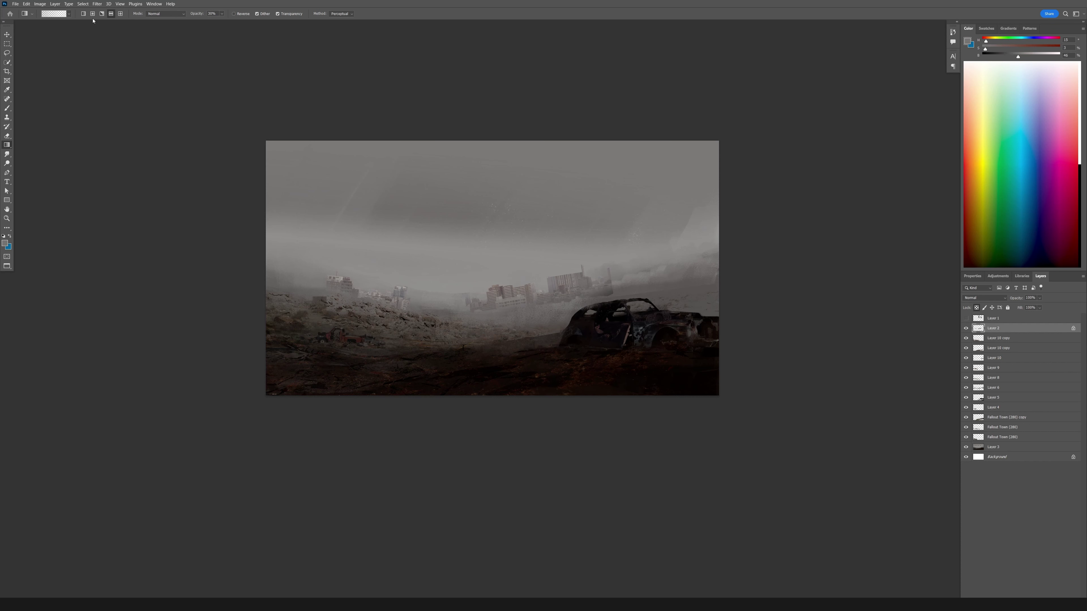
{"action": "left_click", "coordinate": [614, 299], "text": "alt"}
{"action": "left_click", "coordinate": [472, 287], "text": "alt"}
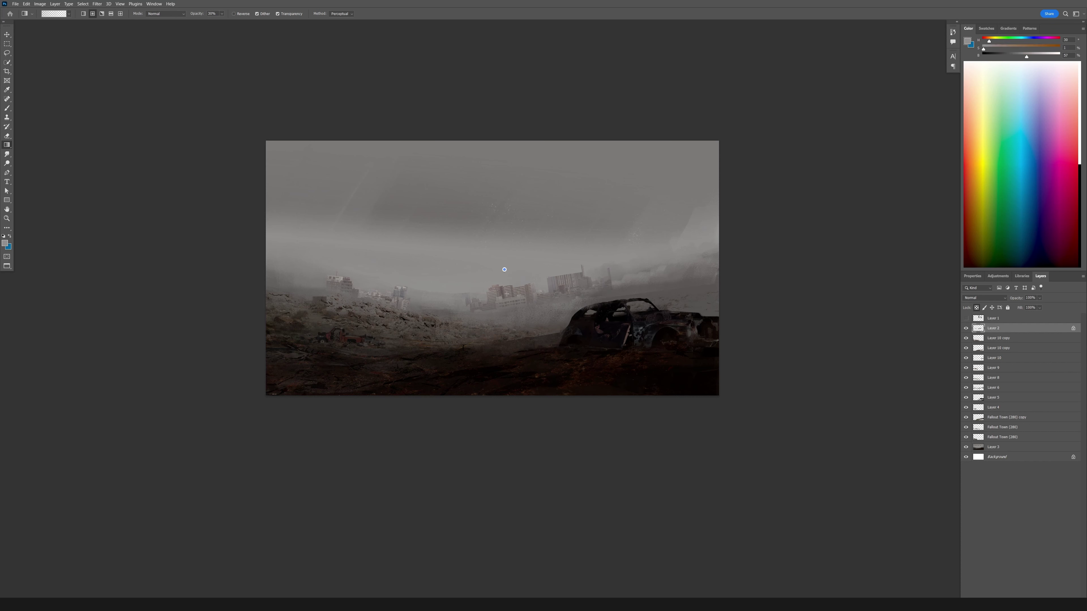
{"action": "left_click", "coordinate": [348, 273], "text": "alt"}
- Lasso the buildings behind the car and move the skyline layer between Layer 5 and Layer 4
{"action": "key", "text": "l"}
{"action": "mouse_move", "coordinate": [467, 285]}
{"action": "left_mouse_down"}
{"action": "mouse_move", "coordinate": [614, 278]}
{"action": "mouse_move", "coordinate": [467, 286]}
{"action": "left_mouse_up"}
{"action": "left_click_drag", "start_coordinate": [993, 328], "coordinate": [995, 402]}
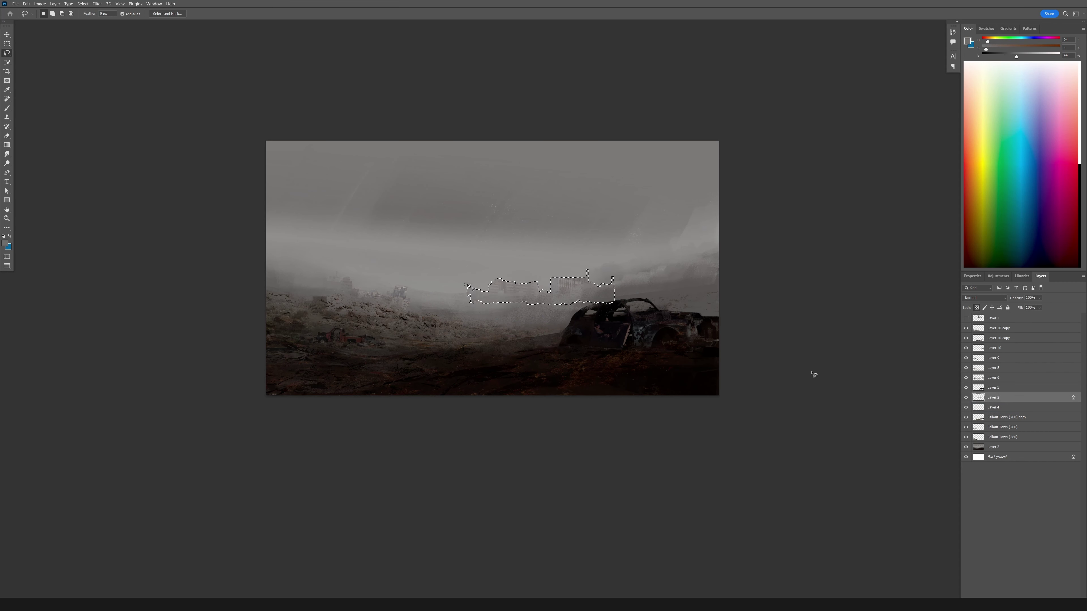
{"action": "type", "text": "m"}
{"action": "key", "text": "Return"}
{"action": "key", "text": "Return"}
- Clear the marquee selection in the valley, add a new layer and sample a misty grey for the brush
{"action": "key", "text": "m"}
{"action": "key", "text": "shift"}
{"action": "key", "text": "ctrl+d"}
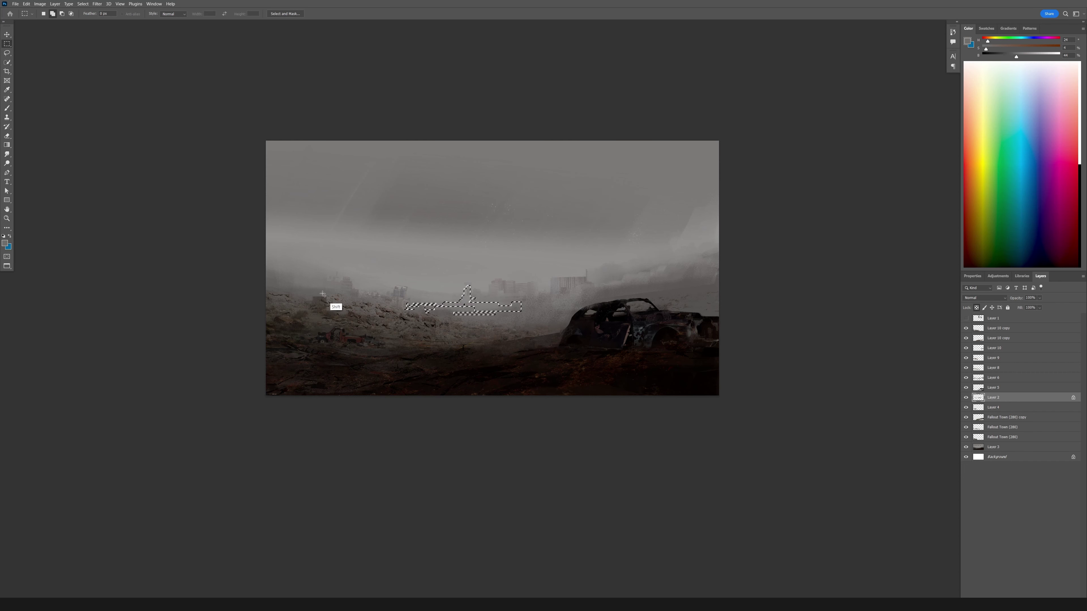
{"action": "key", "text": "ctrl+shift+alt+n"}
{"action": "key", "text": "b"}
{"action": "key", "text": "alt"}
{"action": "left_click", "coordinate": [529, 299], "text": "alt"}
{"action": "right_click", "coordinate": [504, 307]}
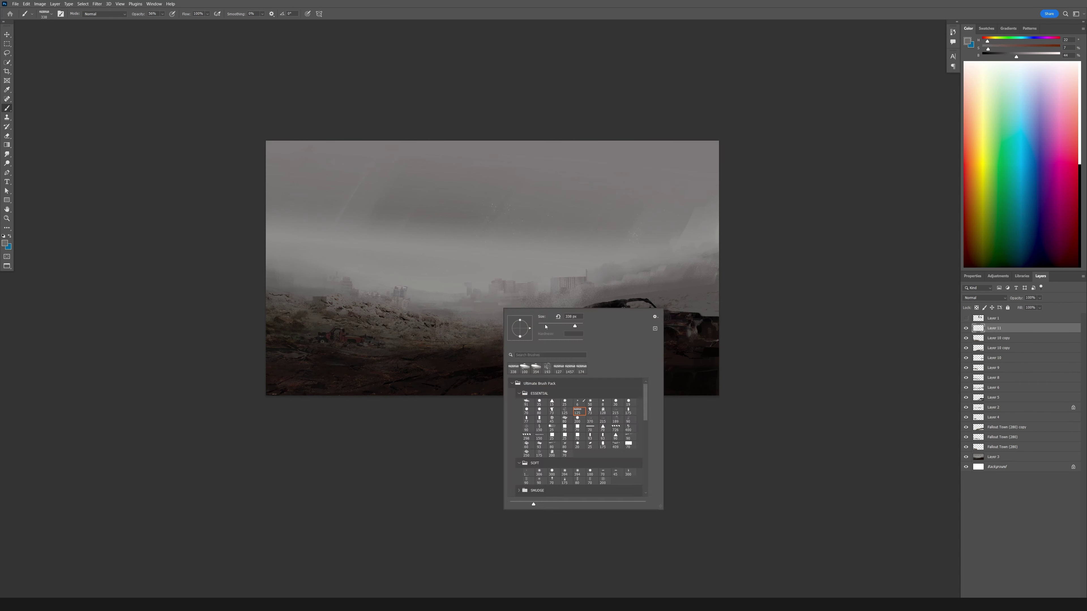
{"action": "key", "text": "Escape"}
- Marquee low blocky shapes in the middle of the valley and paint them as distant buildings in sampled greys
{"action": "key", "text": "m"}
{"action": "key", "text": "b"}
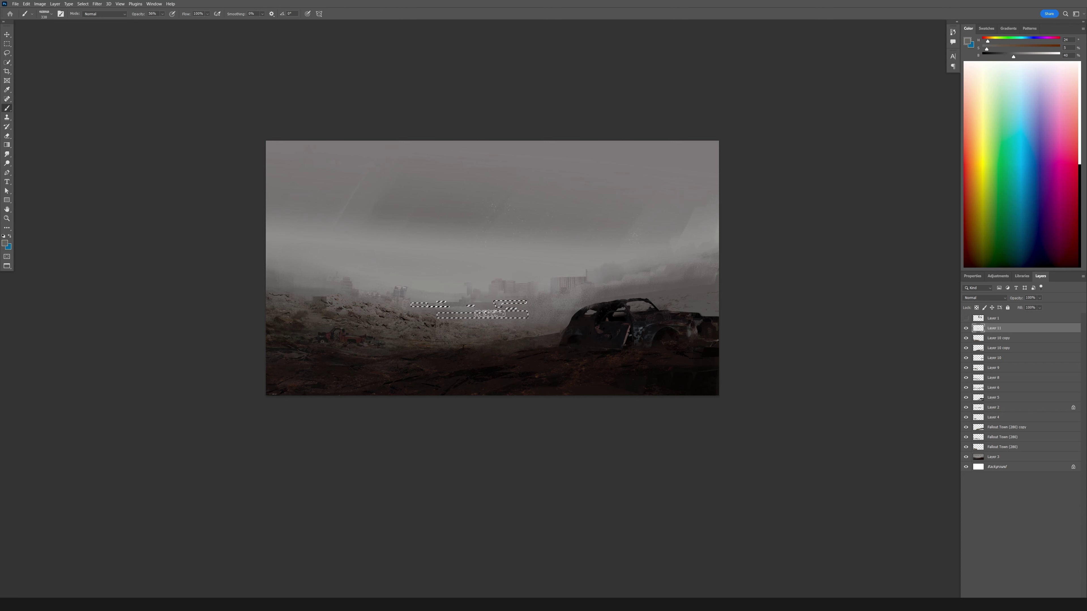
{"action": "left_click", "coordinate": [498, 304], "text": "alt"}
{"action": "right_click", "coordinate": [498, 305]}
{"action": "key", "text": "Escape"}
{"action": "key", "text": "ctrl+d"}
{"action": "key", "text": "alt"}
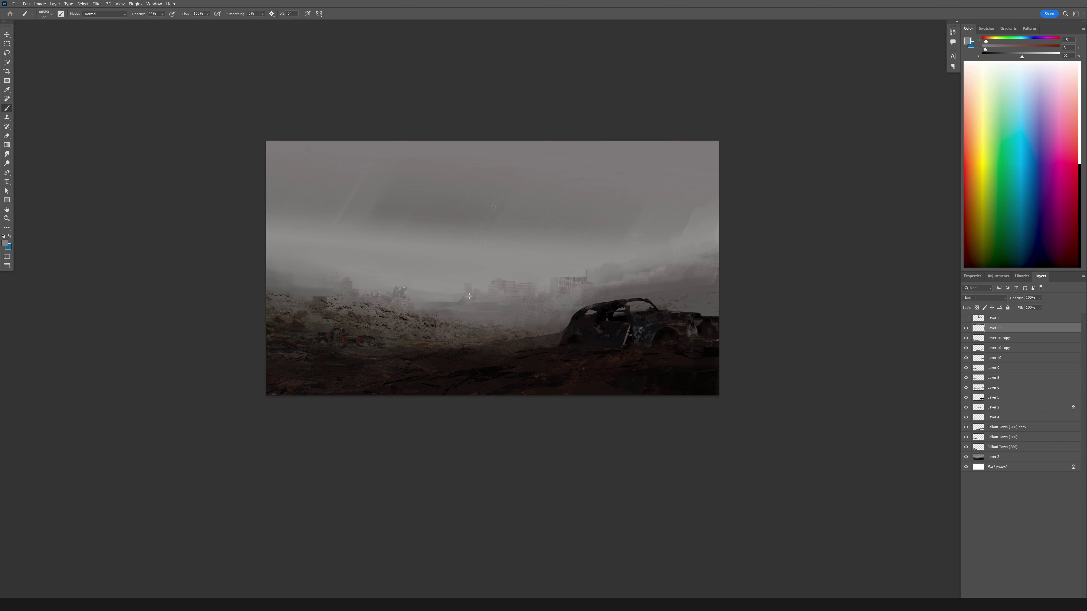
{"action": "key", "text": "ctrl+shift+d"}
{"action": "key", "text": "alt"}
{"action": "scroll", "coordinate": [511, 281], "scroll_direction": "up", "scroll_amount": 2}
{"action": "left_click", "coordinate": [400, 272], "text": "alt"}
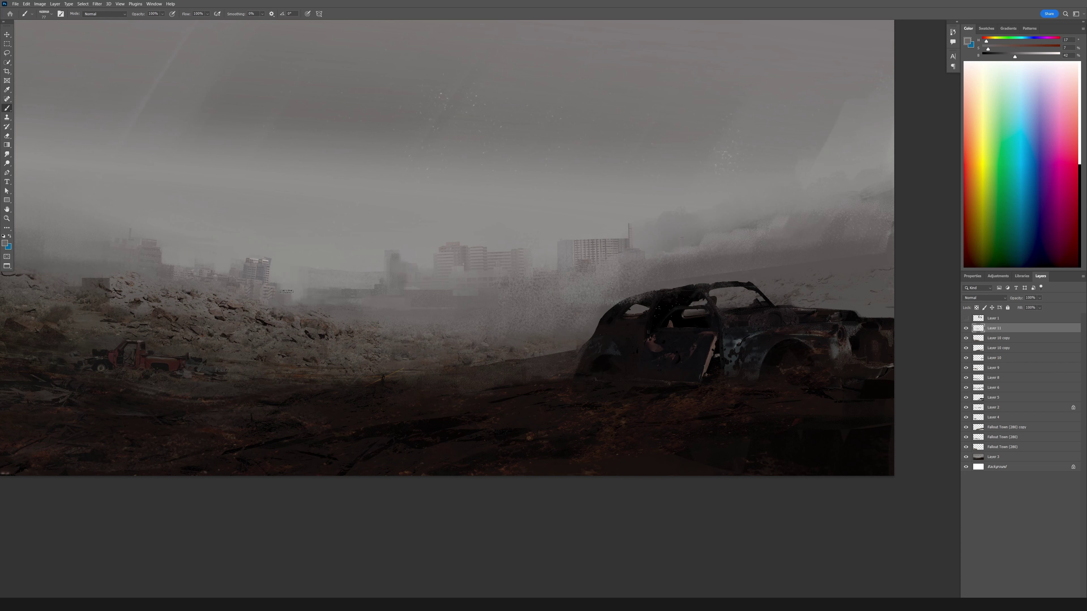
- Paint more blocky building forms behind the rocky ridge's lower end using marquee selections and sampled greys
{"action": "scroll", "coordinate": [310, 308], "scroll_direction": "down", "scroll_amount": 2}
{"action": "key", "text": "m"}
{"action": "mouse_move", "coordinate": [357, 296]}
{"action": "left_mouse_down"}
{"action": "mouse_move", "coordinate": [401, 318]}
{"action": "mouse_move", "coordinate": [412, 301]}
{"action": "left_mouse_up"}
{"action": "key", "text": "b"}
{"action": "left_click", "coordinate": [379, 312], "text": "alt"}
{"action": "left_click", "coordinate": [365, 274], "text": "alt"}
{"action": "key", "text": "m"}
{"action": "key", "text": "b"}
{"action": "left_click", "coordinate": [381, 300], "text": "alt"}
{"action": "key", "text": "ctrl+minus"}
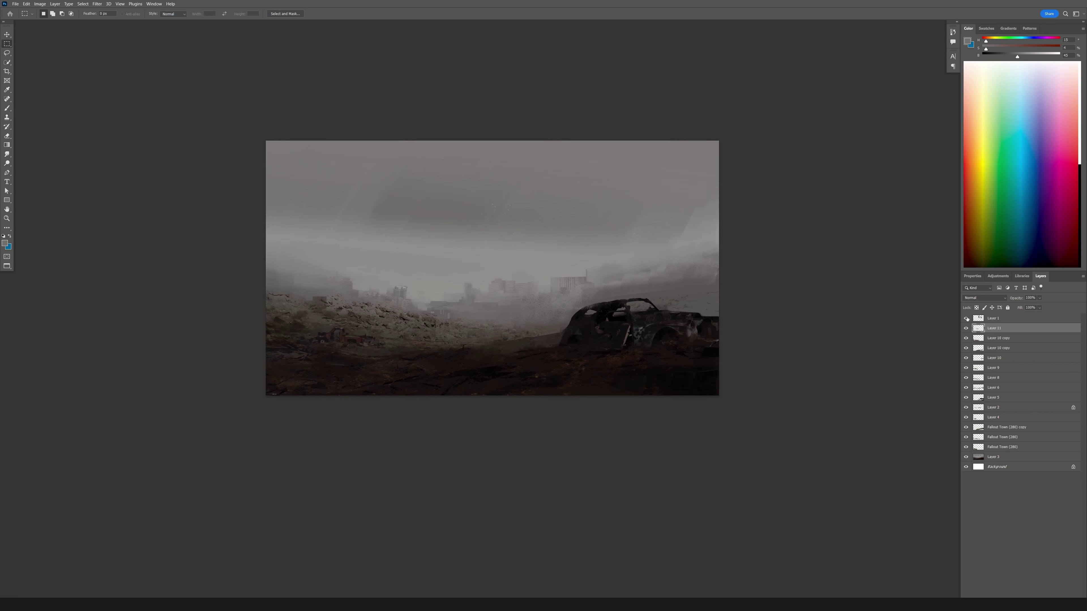
- Show the high-rise tower layer, move it beneath the photo layers, and scale and tilt the towers above the valley
{"action": "left_click", "coordinate": [965, 318]}
{"action": "left_click_drag", "start_coordinate": [993, 318], "coordinate": [993, 452]}
{"action": "key", "text": "ctrl+t"}
{"action": "mouse_move", "coordinate": [598, 207]}
{"action": "left_mouse_down"}
{"action": "mouse_move", "coordinate": [519, 257]}
{"action": "mouse_move", "coordinate": [516, 218]}
{"action": "mouse_move", "coordinate": [554, 180]}
{"action": "left_mouse_up"}
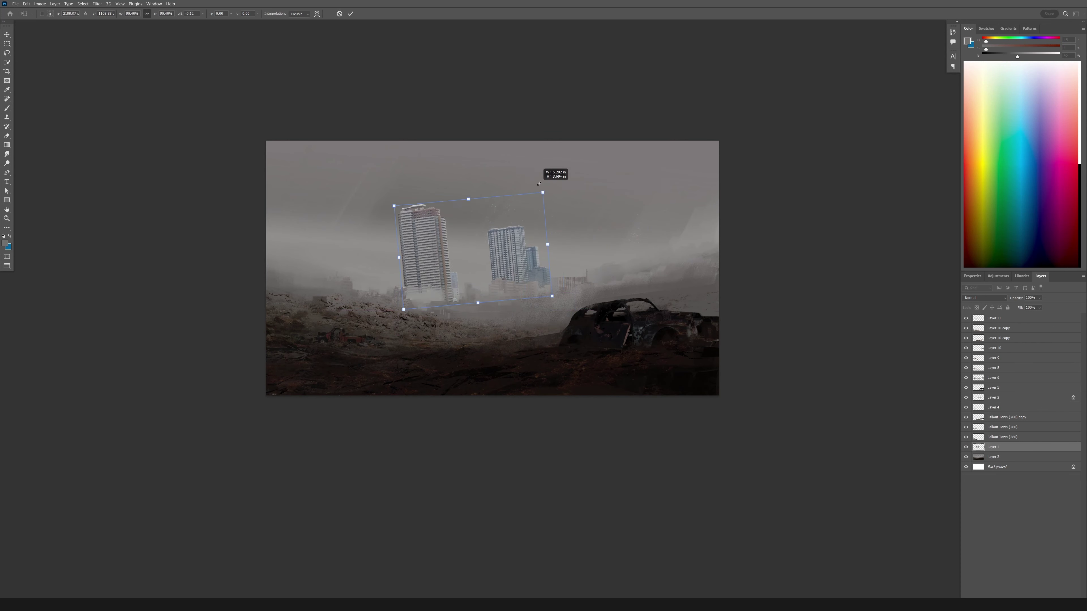
{"action": "key", "text": "Return"}
- Select the smaller pair of towers and scale and lower them behind the distant skyline
{"action": "left_click_drag", "start_coordinate": [478, 289], "coordinate": [497, 222]}
{"action": "key", "text": "ctrl+t"}
{"action": "mouse_move", "coordinate": [565, 217]}
{"action": "left_mouse_down"}
{"action": "mouse_move", "coordinate": [555, 225]}
{"action": "mouse_move", "coordinate": [567, 234]}
{"action": "left_mouse_up"}
{"action": "key", "text": "Return"}
{"action": "key", "text": "ctrl+d"}
- Shift the tower layer's colour balance toward warmer greys and reduce its contrast by narrowing the output levels
{"action": "key", "text": "i"}
{"action": "key", "text": "ctrl+b"}
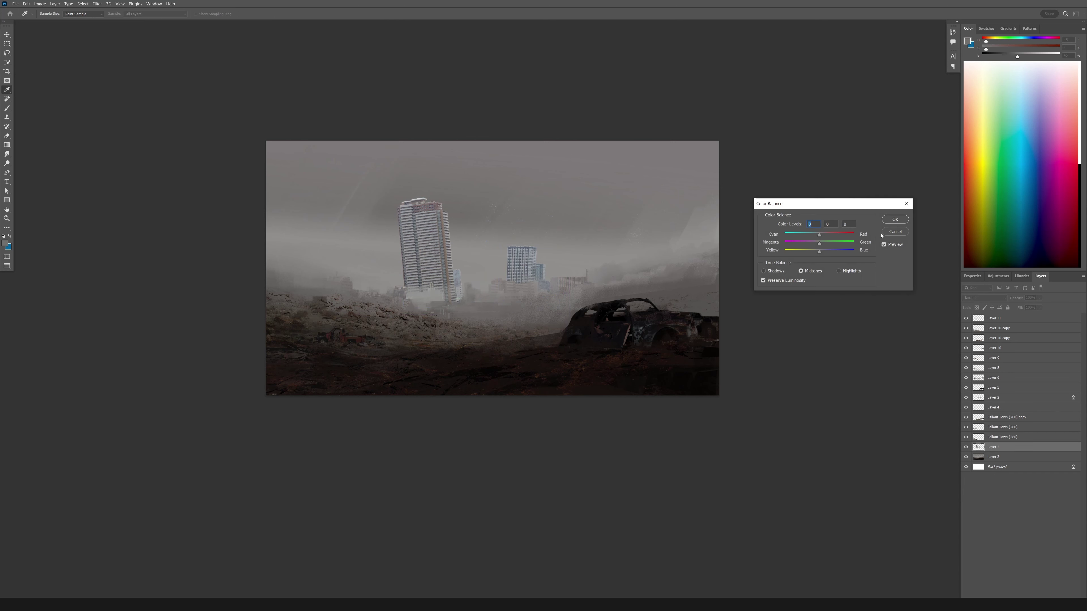
{"action": "left_click", "coordinate": [895, 219]}
{"action": "key", "text": "ctrl+l"}
{"action": "left_click_drag", "start_coordinate": [500, 163], "coordinate": [755, 180]}
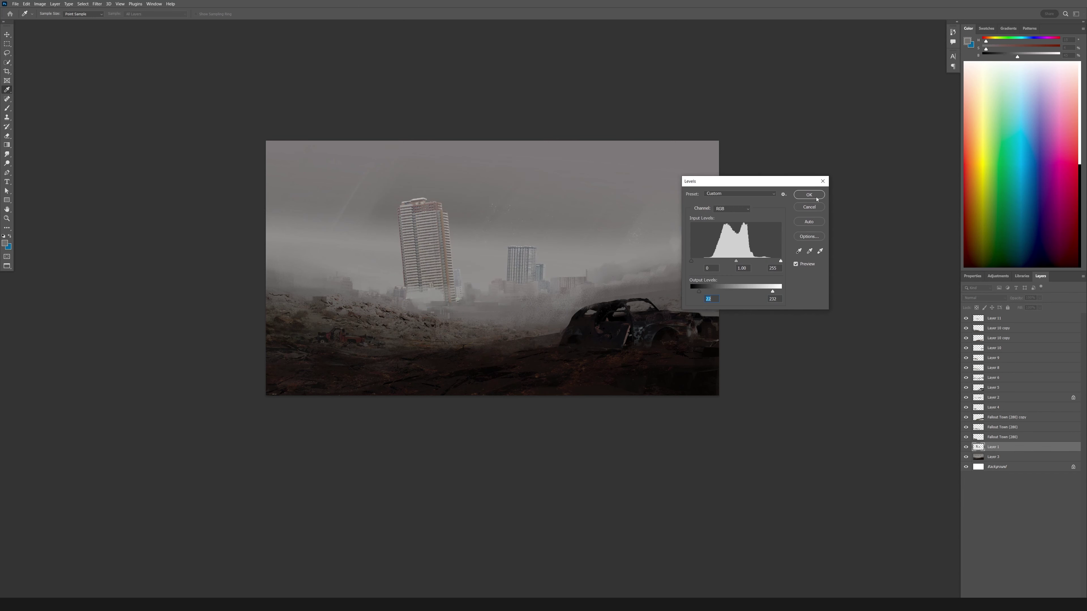
{"action": "key", "text": "Return"}
- Lock the tower layer's transparent pixels and try veiling the leaning tower with sampled mist grey
{"action": "key", "text": "b"}
{"action": "right_click", "coordinate": [476, 210]}
{"action": "left_click_drag", "start_coordinate": [493, 222], "coordinate": [498, 222]}
{"action": "key", "text": "Return"}
{"action": "left_click", "coordinate": [448, 261], "text": "alt"}
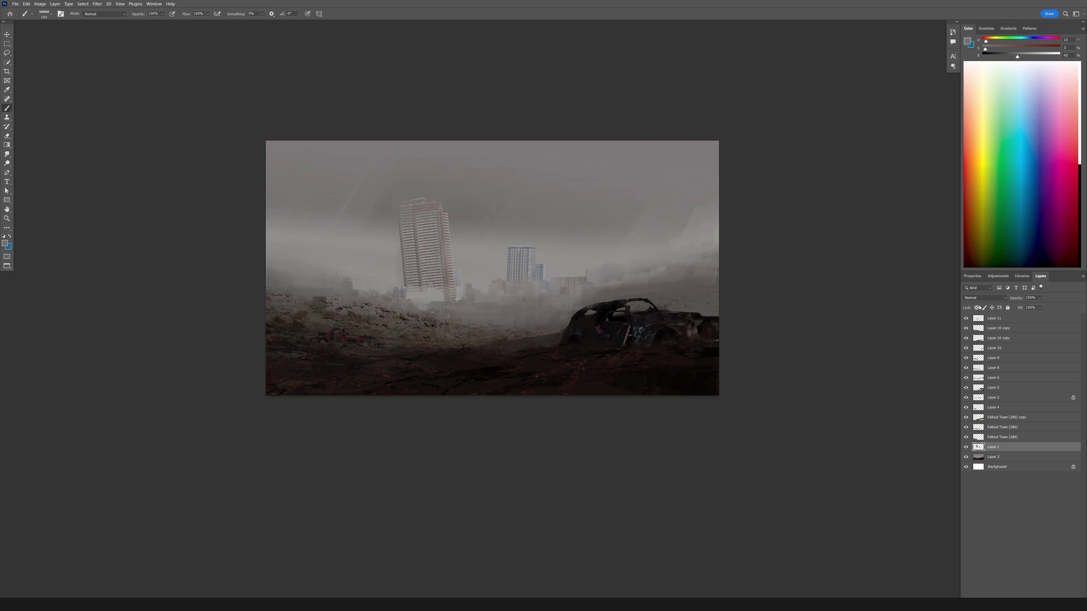
{"action": "key", "text": "g"}
{"action": "left_click", "coordinate": [429, 295]}
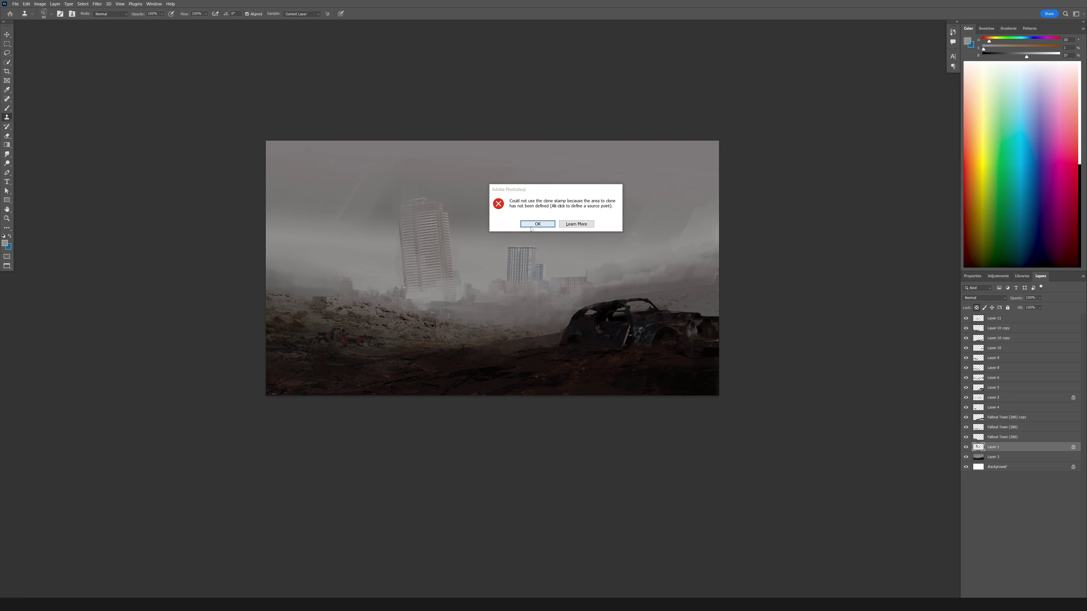
{"action": "key", "text": "Return"}
- Fade the towers into the mist with soft gradients in greys sampled from the sky and haze
{"action": "left_click", "coordinate": [458, 243], "text": "alt"}
{"action": "left_click", "coordinate": [456, 182], "text": "alt"}
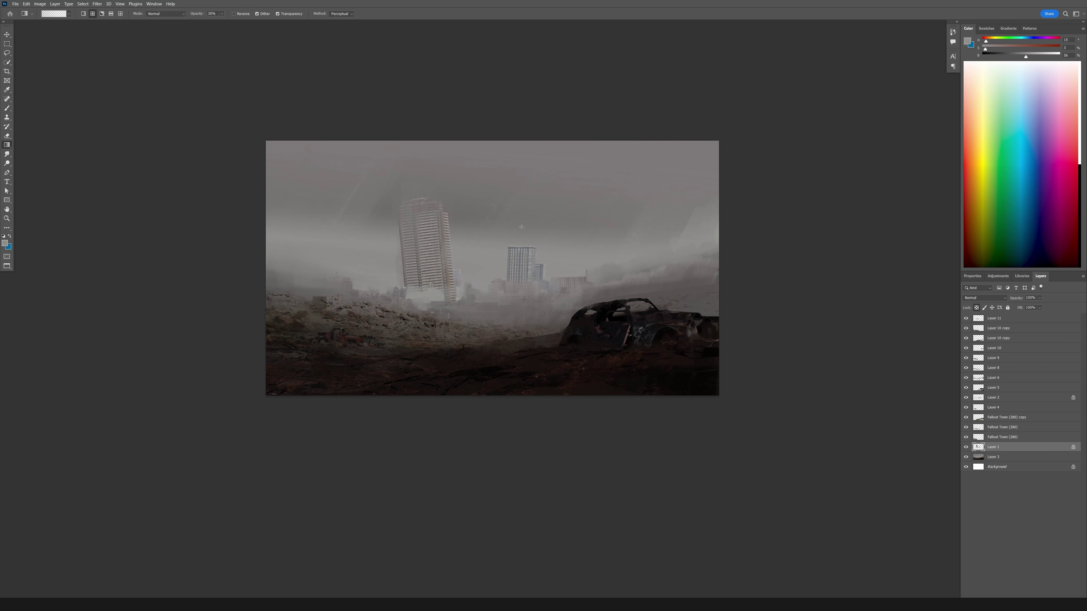
{"action": "key", "text": "/"}
{"action": "left_click", "coordinate": [559, 216], "text": "alt"}
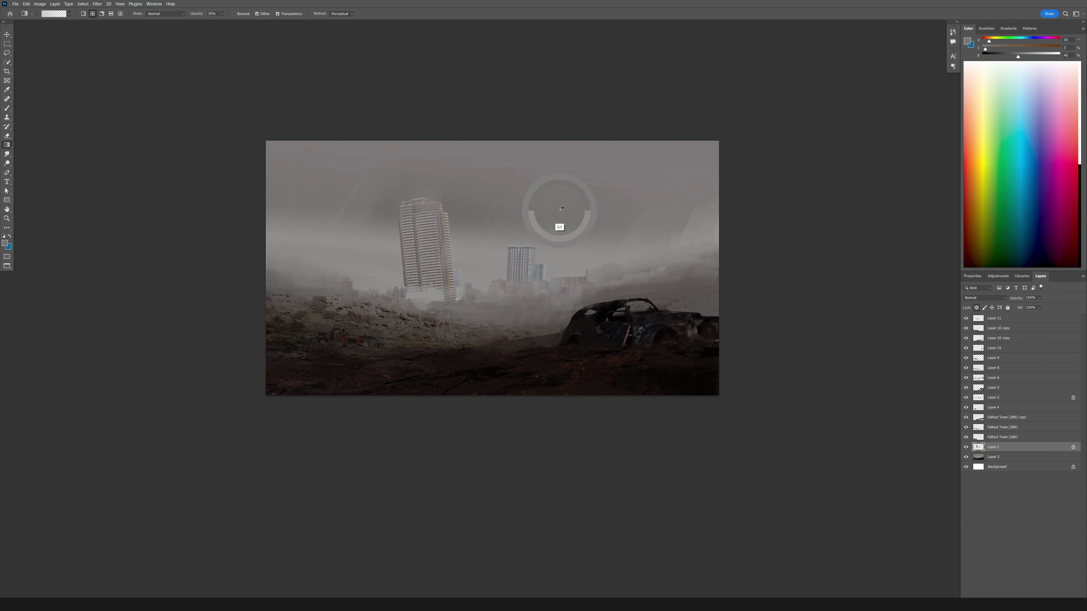
{"action": "left_click", "coordinate": [440, 247], "text": "alt"}
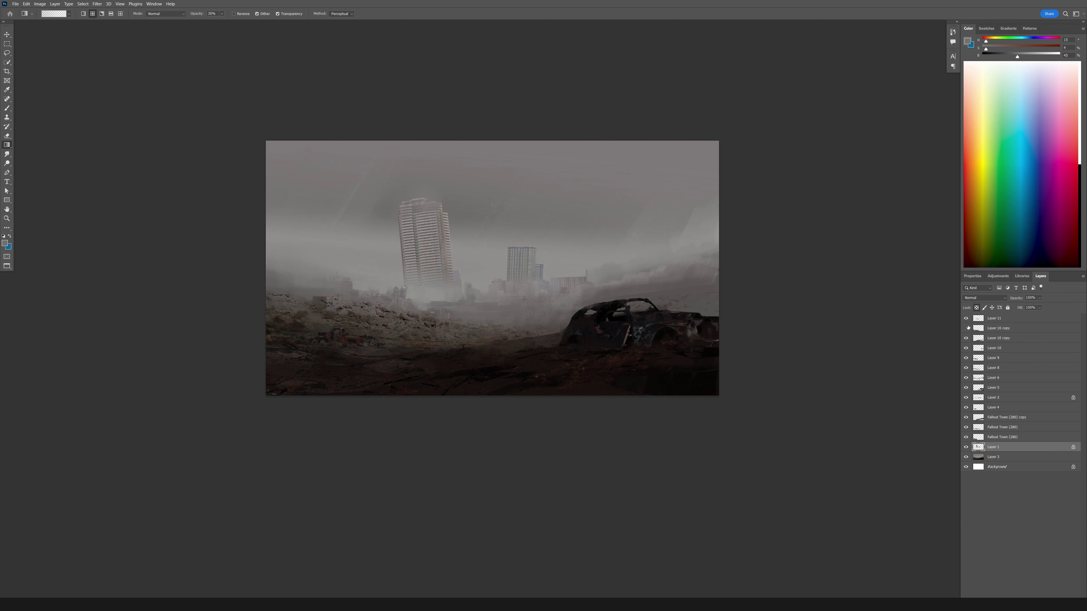
- Try a midtone Levels adjustment on the tower layer
{"action": "key", "text": "alt+period"}
{"action": "key", "text": "e"}
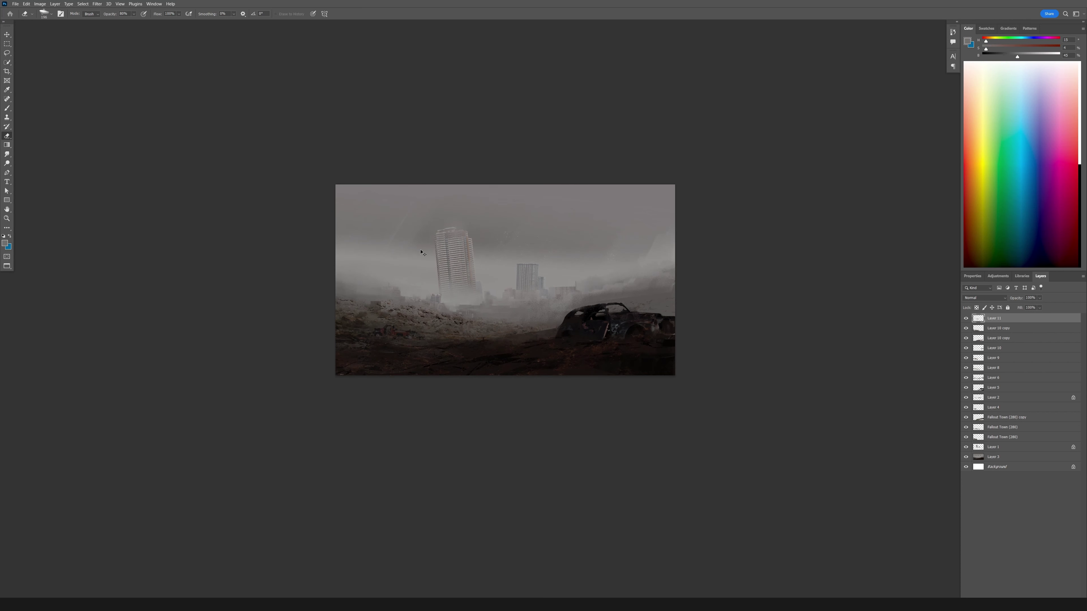
{"action": "left_click", "coordinate": [992, 447]}
{"action": "key", "text": "ctrl+l"}
{"action": "left_click_drag", "start_coordinate": [736, 261], "coordinate": [741, 262]}
{"action": "key", "text": "Escape"}
{"action": "key", "text": "l"}
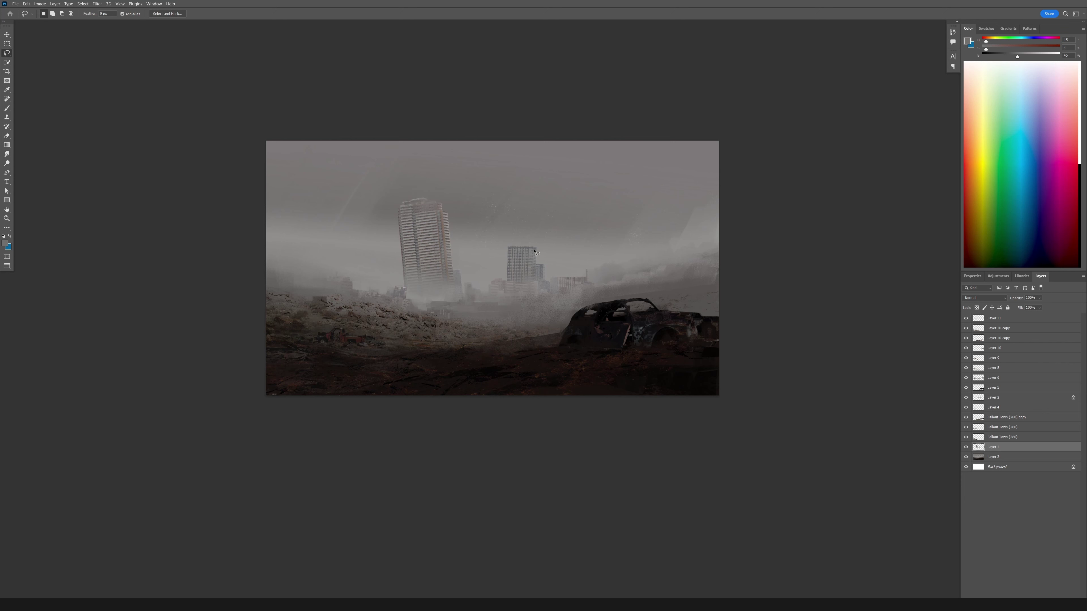
- Brush sampled greys over the towers with transparent pixels locked to soften their facades
{"action": "key", "text": "b"}
{"action": "right_click", "coordinate": [477, 207]}
{"action": "key", "text": "Escape"}
{"action": "left_click", "coordinate": [420, 264], "text": "alt"}
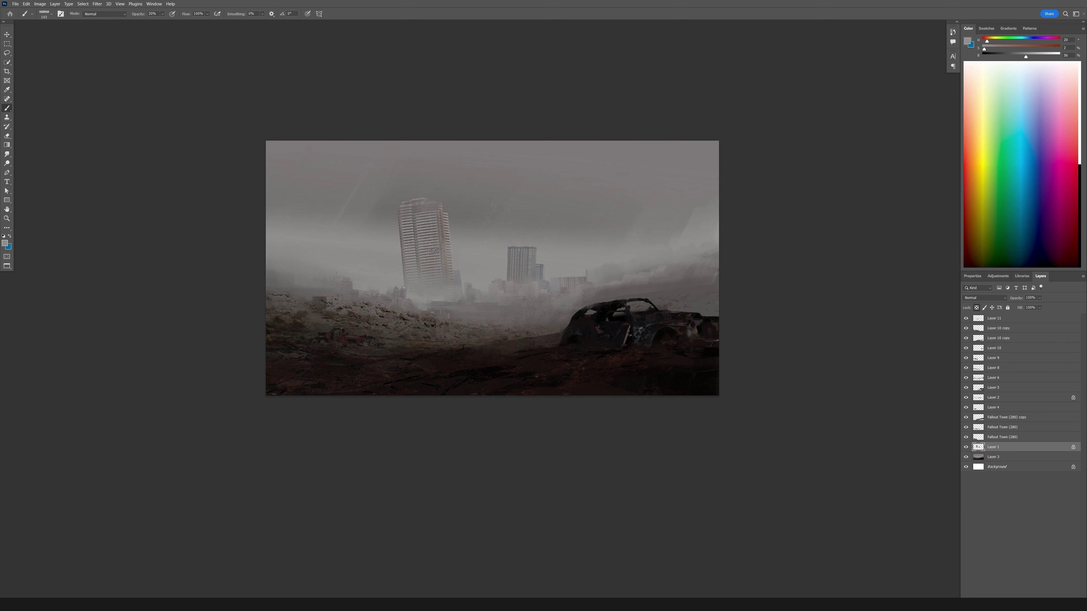
{"action": "left_click", "coordinate": [417, 267], "text": "alt"}
{"action": "scroll", "coordinate": [447, 218], "scroll_direction": "down", "scroll_amount": 2}
{"action": "scroll", "coordinate": [492, 240], "scroll_direction": "up", "scroll_amount": 4}
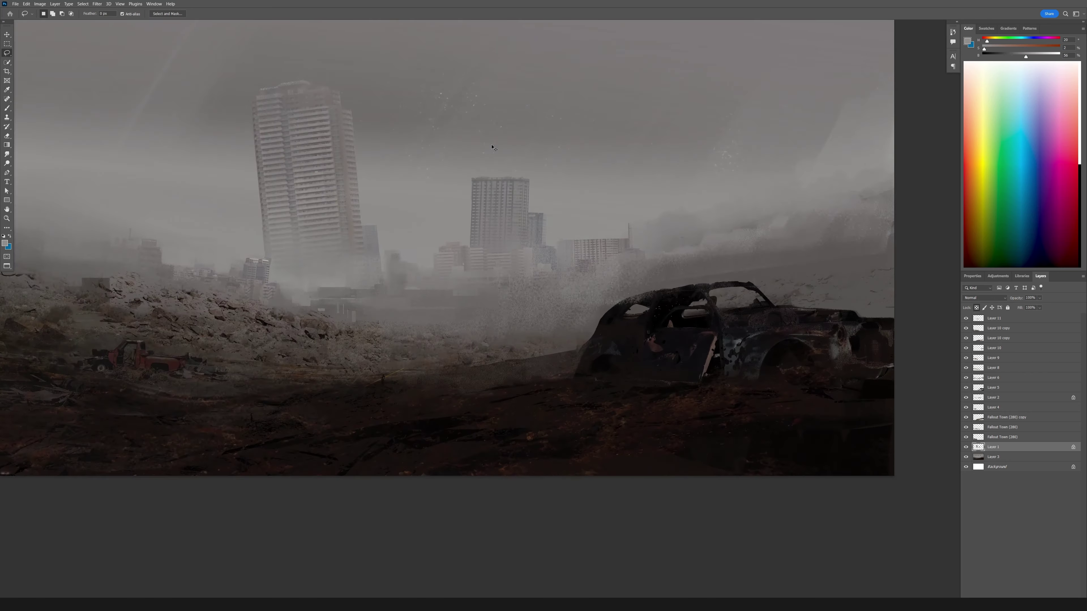
- Lasso a thin hanging cable beside the leaning tower on a new top layer, fill it, and lower its white output level
{"action": "key", "text": "ctrl+0"}
{"action": "key", "text": "l"}
{"action": "key", "text": "alt+shift+period"}
{"action": "key", "text": "ctrl+shift+alt+n"}
{"action": "scroll", "coordinate": [507, 257], "scroll_direction": "up", "scroll_amount": 2}
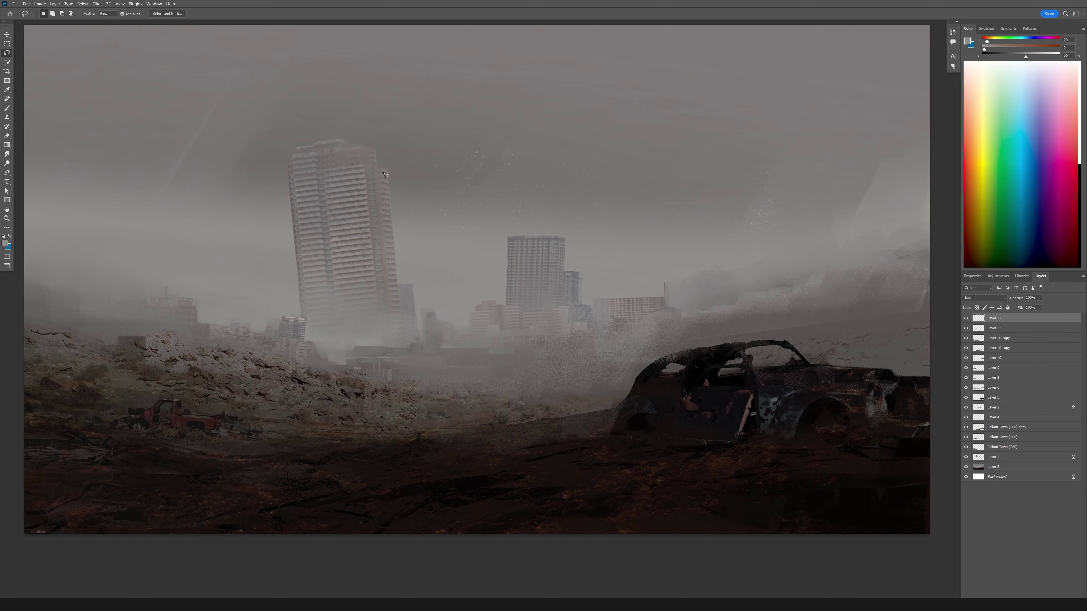
{"action": "key", "text": "shift+F5"}
{"action": "key", "text": "Return"}
{"action": "key", "text": "ctrl+d"}
{"action": "key", "text": "ctrl+l"}
{"action": "left_click_drag", "start_coordinate": [781, 291], "coordinate": [755, 293]}
{"action": "key", "text": "Return"}
- Paste a copy of the cable, transform it alongside the leaning tower, and merge the cable layers
{"action": "key", "text": "ctrl+v"}
{"action": "key", "text": "ctrl+t"}
{"action": "left_click_drag", "start_coordinate": [451, 223], "coordinate": [506, 118]}
{"action": "key", "text": "Return"}
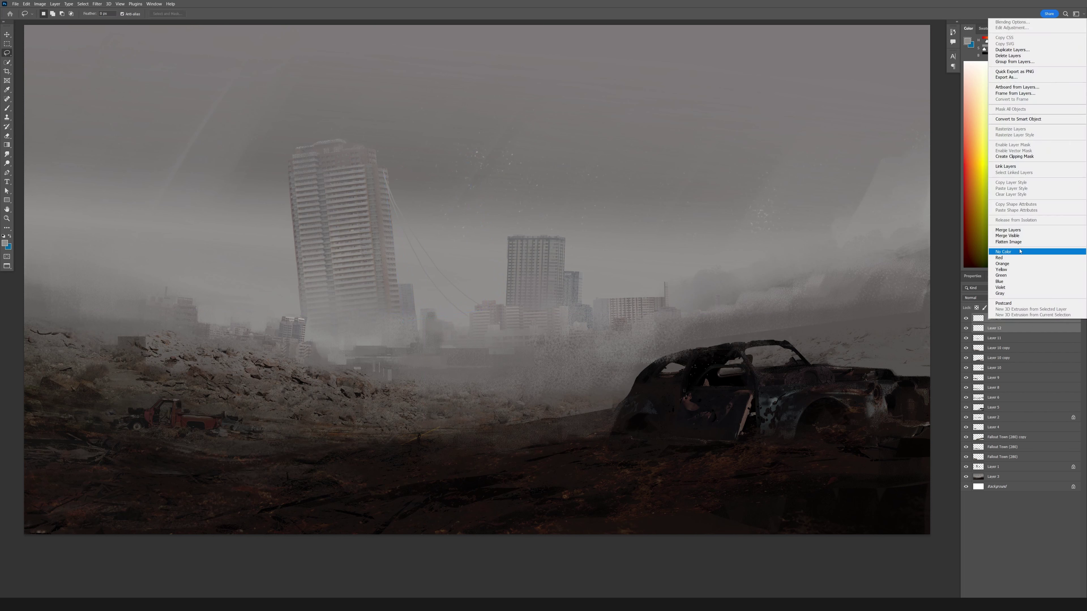
{"action": "key", "text": "ctrl+g"}
{"action": "key", "text": "ctrl+t"}
{"action": "key", "text": "Escape"}
{"action": "key", "text": "ctrl+shift+g"}
- Paste another cable copy and rotate it to span the gap between the leaning tower and the smaller tower
{"action": "key", "text": "ctrl+shift+alt+n"}
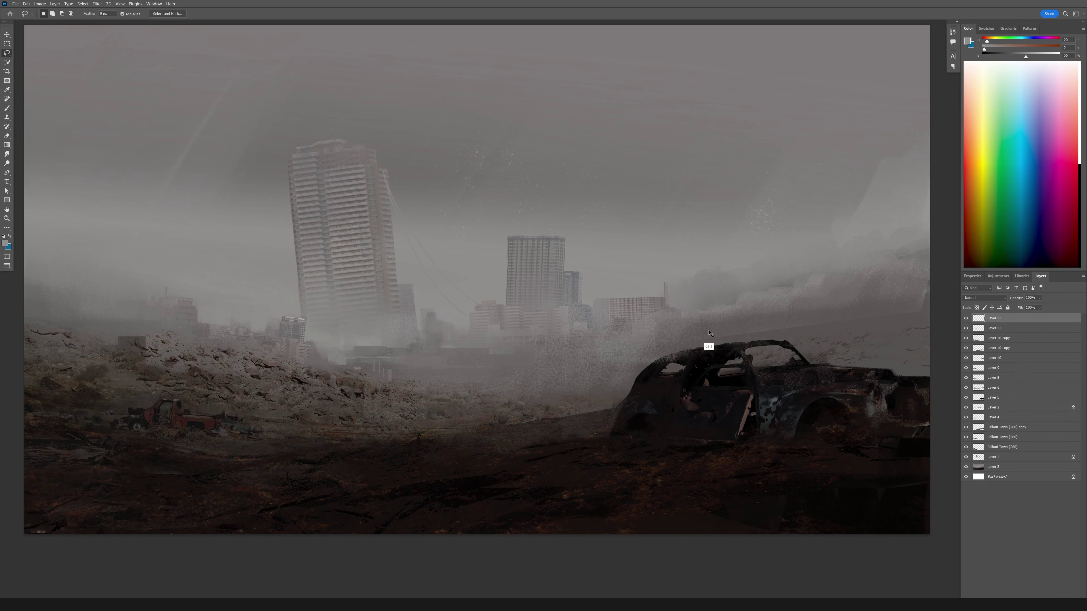
{"action": "key", "text": "l"}
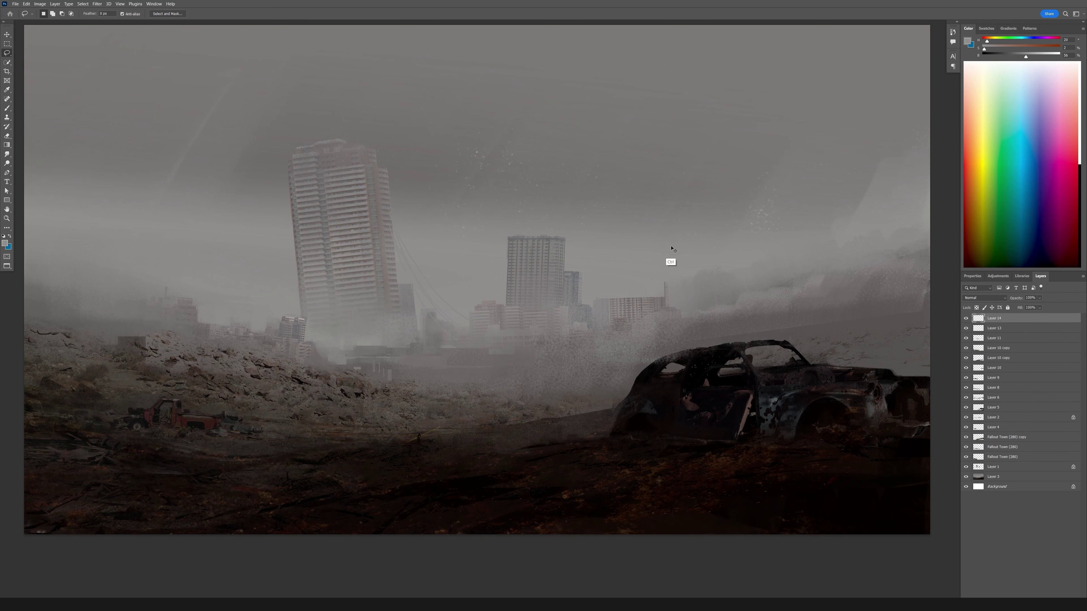
{"action": "key", "text": "ctrl+v"}
{"action": "key", "text": "ctrl+t"}
{"action": "left_click_drag", "start_coordinate": [671, 249], "coordinate": [499, 235]}
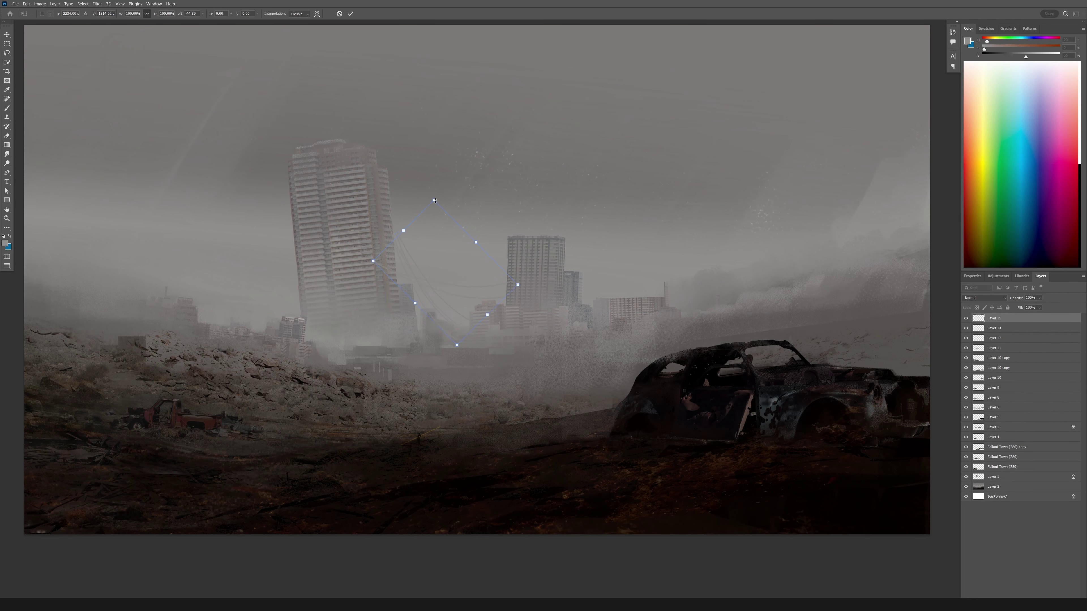
{"action": "key", "text": "Return"}
- Paste two more cable copies and transform them around the smaller tower
{"action": "key", "text": "ctrl+v"}
{"action": "key", "text": "ctrl+t"}
{"action": "key", "text": "Return"}
{"action": "key", "text": "ctrl+v"}
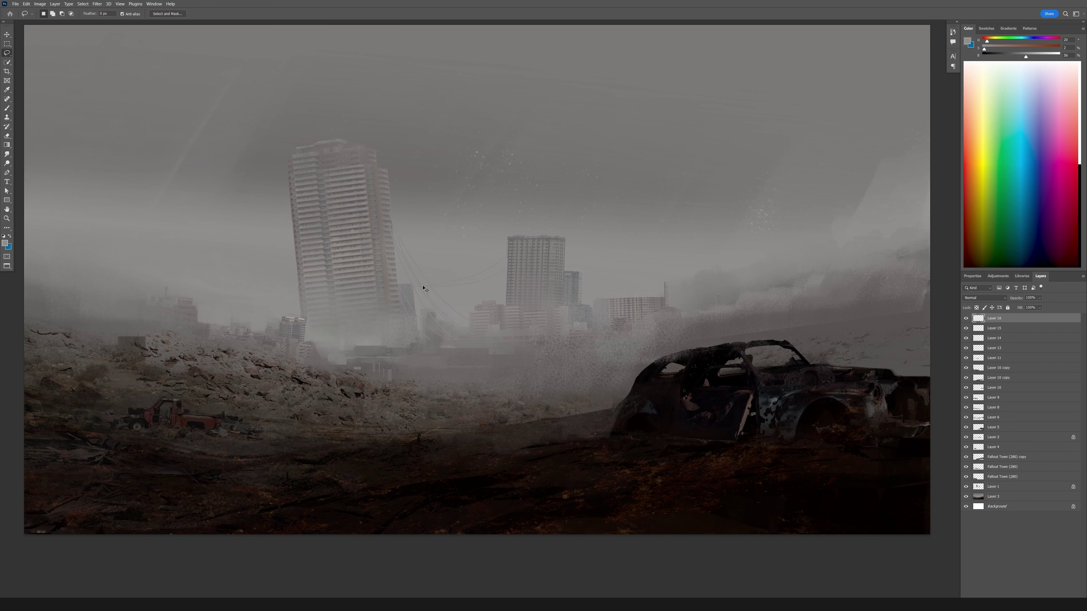
{"action": "key", "text": "ctrl+t"}
{"action": "left_click_drag", "start_coordinate": [513, 281], "coordinate": [591, 286]}
{"action": "right_click", "coordinate": [476, 272]}
{"action": "key", "text": "Return"}
- Paste a cable copy by the leaning tower's outer side and reposition it near the tower's base
{"action": "key", "text": "ctrl+v"}
{"action": "key", "text": "ctrl+t"}
{"action": "left_click_drag", "start_coordinate": [309, 280], "coordinate": [289, 280]}
{"action": "key", "text": "Return"}
{"action": "key", "text": "ctrl+m"}
{"action": "key", "text": "Escape"}
{"action": "key", "text": "ctrl+t"}
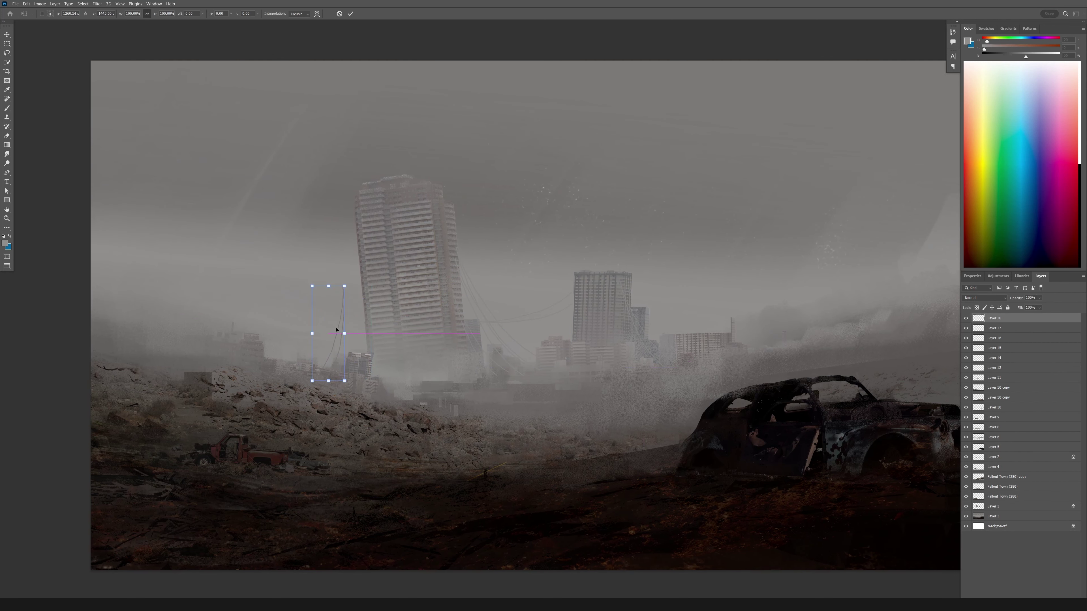
{"action": "left_click_drag", "start_coordinate": [341, 312], "coordinate": [419, 346]}
{"action": "key", "text": "Return"}
- Paste two further cable copies and place them low around the leaning tower's base
{"action": "key", "text": "ctrl+v"}
{"action": "key", "text": "ctrl+t"}
{"action": "left_click_drag", "start_coordinate": [510, 368], "coordinate": [302, 360]}
{"action": "key", "text": "Return"}
{"action": "key", "text": "ctrl+v"}
{"action": "key", "text": "ctrl+t"}
{"action": "key", "text": "Return"}
{"action": "key", "text": "ctrl+minus"}
{"action": "key", "text": "ctrl+plus"}
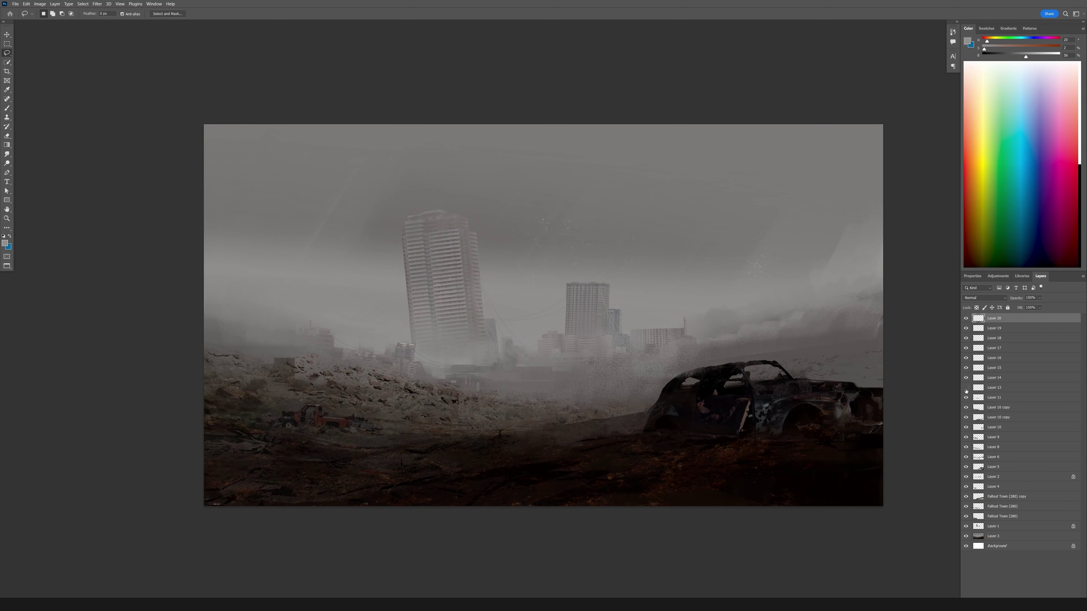
- Merge all cable layers into one, lock its transparent pixels, and tint the cables with a sampled grey at full brush opacity
{"action": "key", "text": "ctrl+e"}
{"action": "key", "text": "b"}
{"action": "left_click", "coordinate": [483, 332], "text": "alt"}
{"action": "key", "text": "0"}
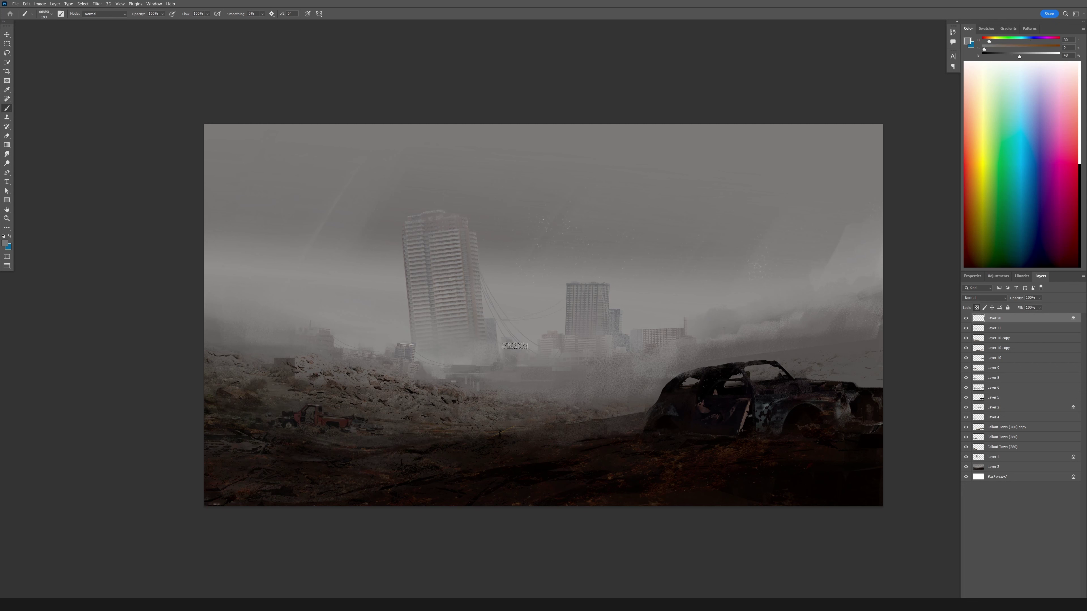
- Paint blocky distant buildings behind the wrecked car on a new layer using marquee selections and sampled greys
{"action": "key", "text": "ctrl+minus"}
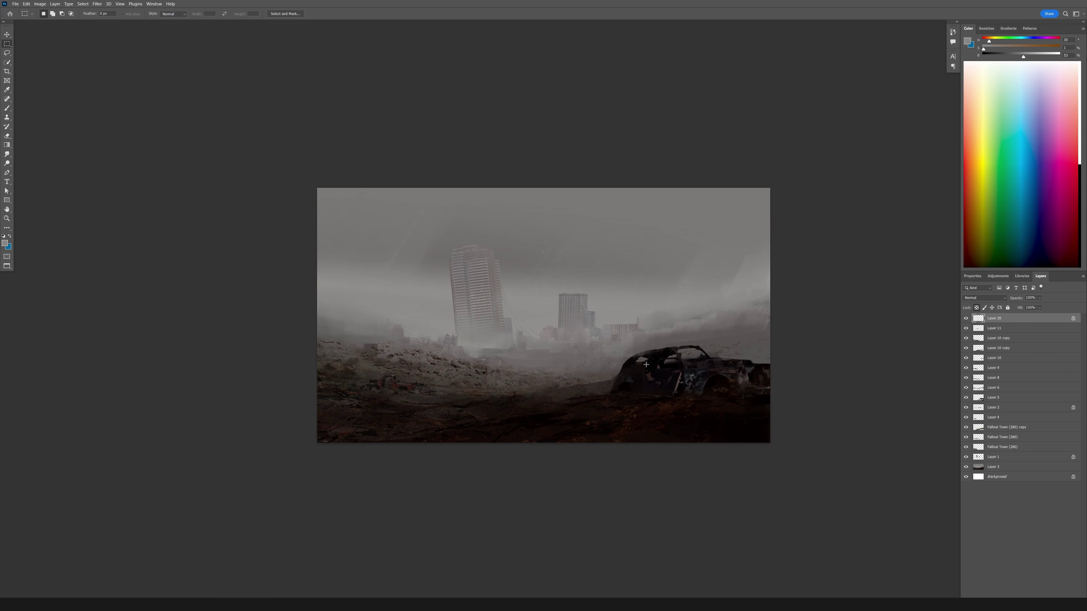
{"action": "left_click", "coordinate": [638, 340], "text": "alt"}
{"action": "key", "text": "ctrl+shift+alt+n"}
{"action": "left_click", "coordinate": [668, 305], "text": "alt"}
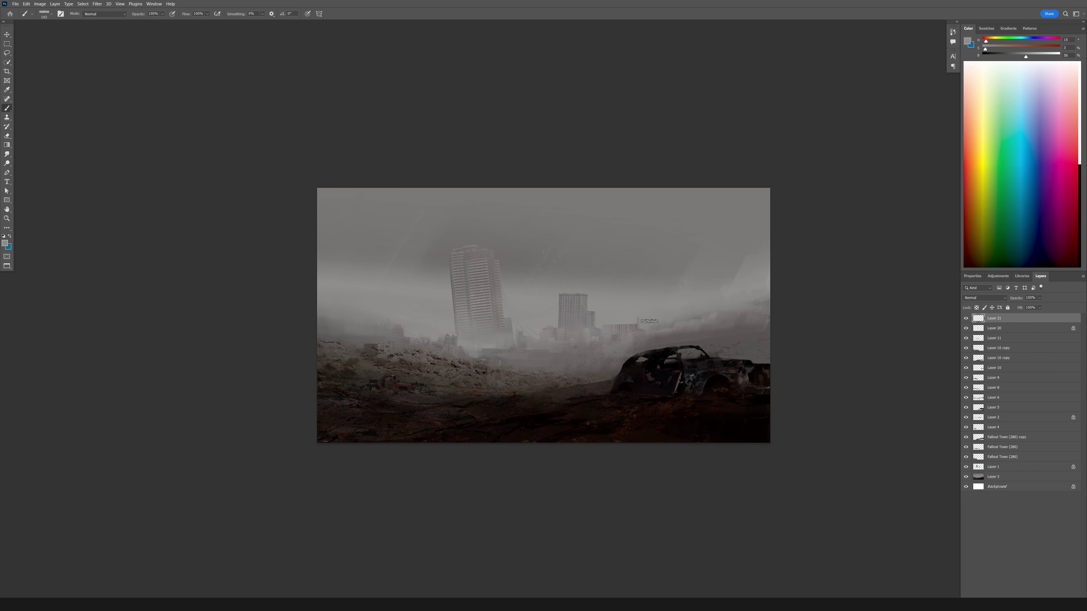
{"action": "left_click", "coordinate": [667, 348], "text": "alt"}
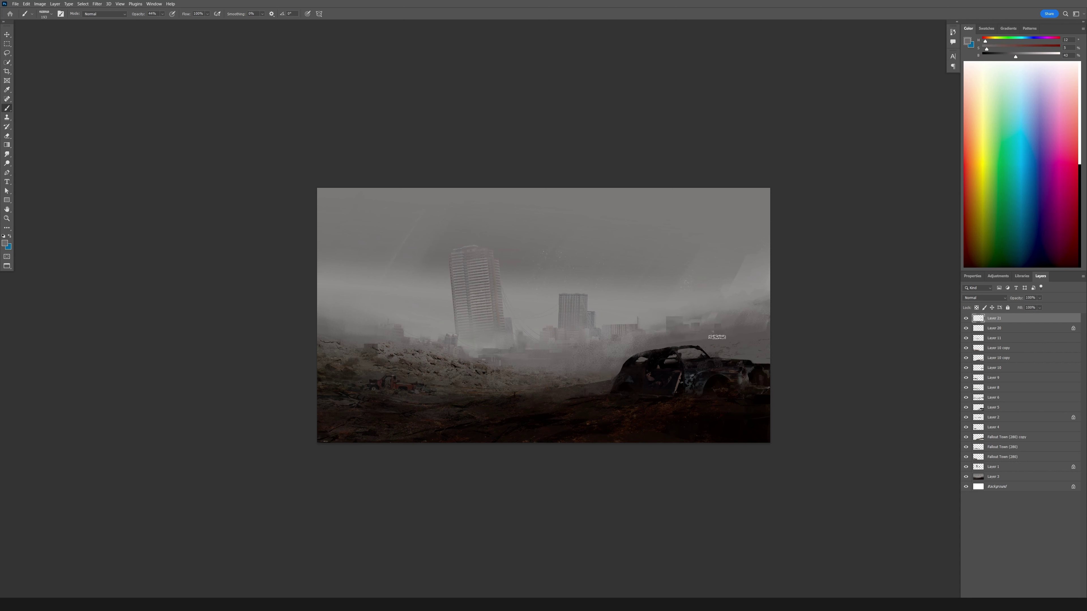
{"action": "left_click", "coordinate": [717, 337], "text": "alt"}
- Stamp all visible layers into a merged layer and smudge the building and mist edges at 10% strength
{"action": "left_click", "coordinate": [7, 154]}
{"action": "key", "text": "ctrl+shift+alt+e"}
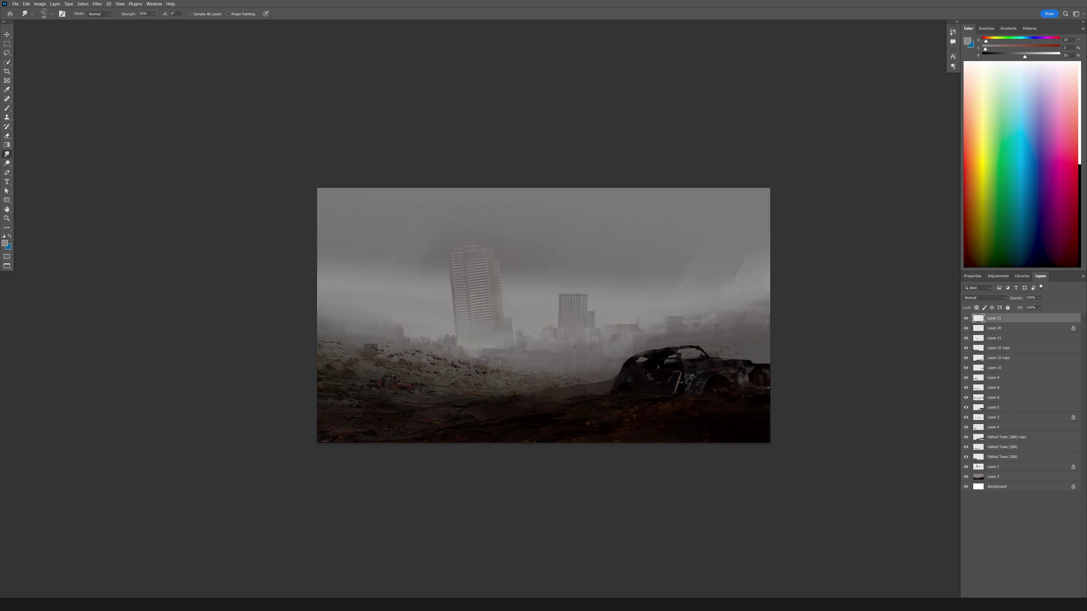
{"action": "key", "text": "ctrl+plus"}
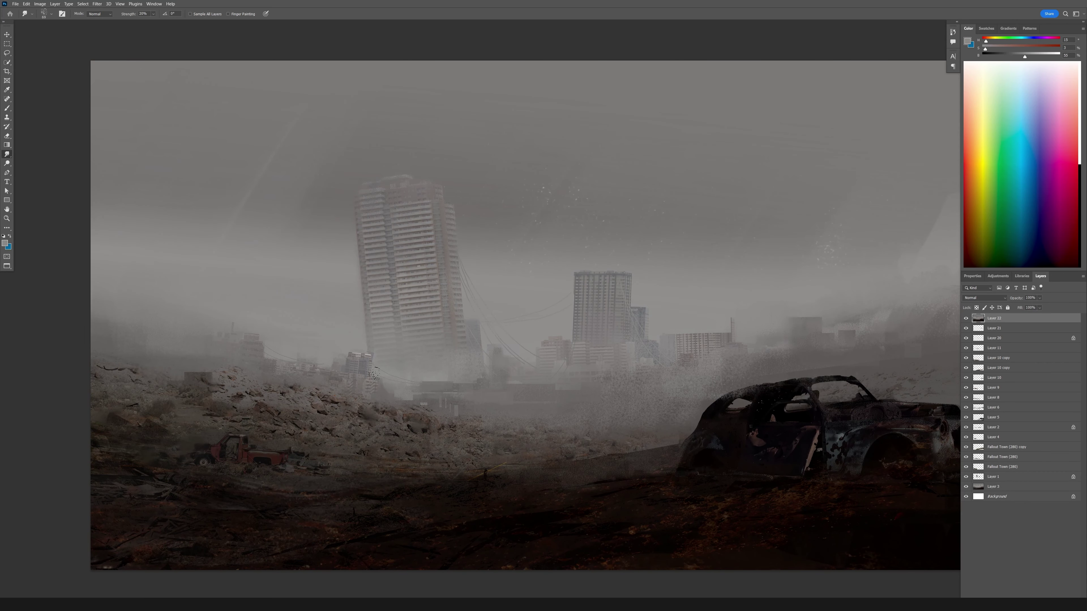
{"action": "right_click", "coordinate": [572, 359]}
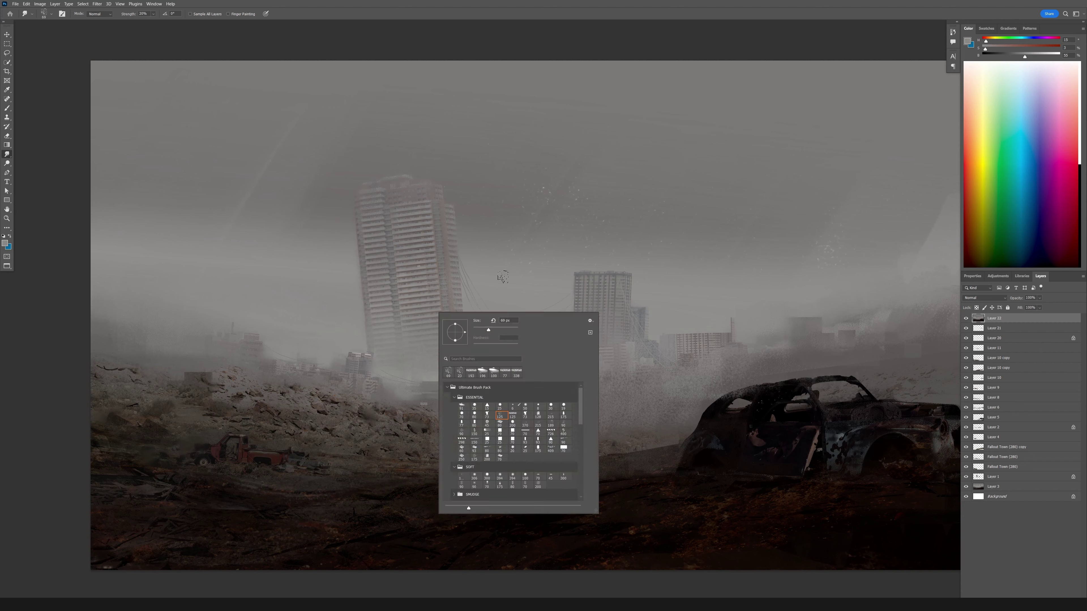
{"action": "key", "text": "Escape"}
{"action": "key", "text": "1"}
{"action": "left_click_drag", "start_coordinate": [669, 420], "coordinate": [496, 400]}
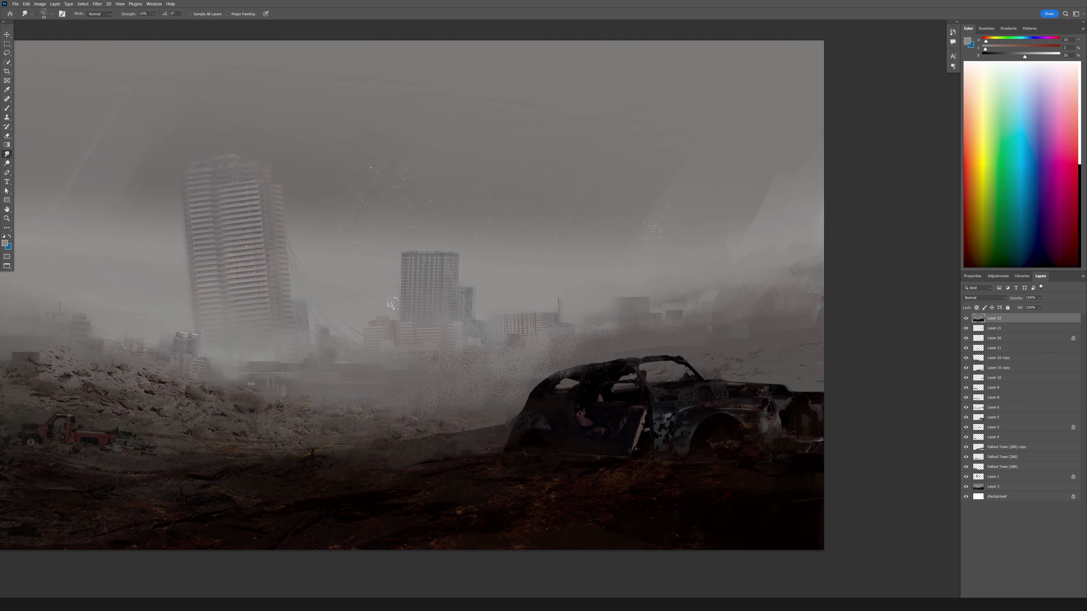
{"action": "scroll", "coordinate": [538, 377], "scroll_direction": "down", "scroll_amount": 3}
{"action": "scroll", "coordinate": [538, 377], "scroll_direction": "up", "scroll_amount": 3}
{"action": "scroll", "coordinate": [685, 385], "scroll_direction": "down", "scroll_amount": 3}
{"action": "scroll", "coordinate": [848, 403], "scroll_direction": "down", "scroll_amount": 1}
- Add a Levels adjustment layer that brightens the image and mask it off the sky with a gradient
{"action": "left_click", "coordinate": [1027, 593]}
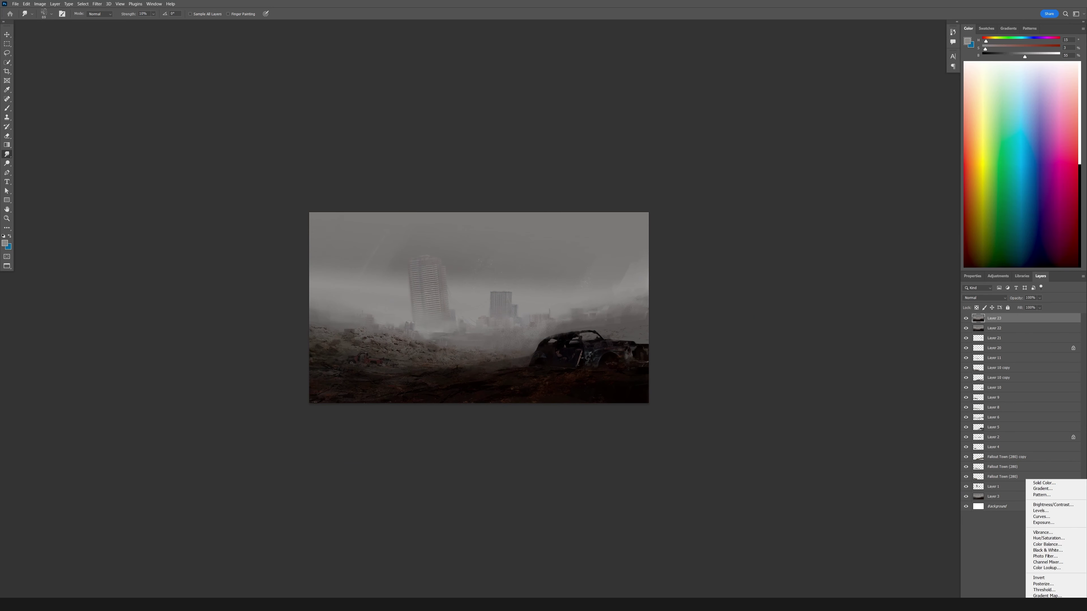
{"action": "left_click", "coordinate": [1044, 512]}
{"action": "left_click_drag", "start_coordinate": [1072, 352], "coordinate": [1011, 351]}
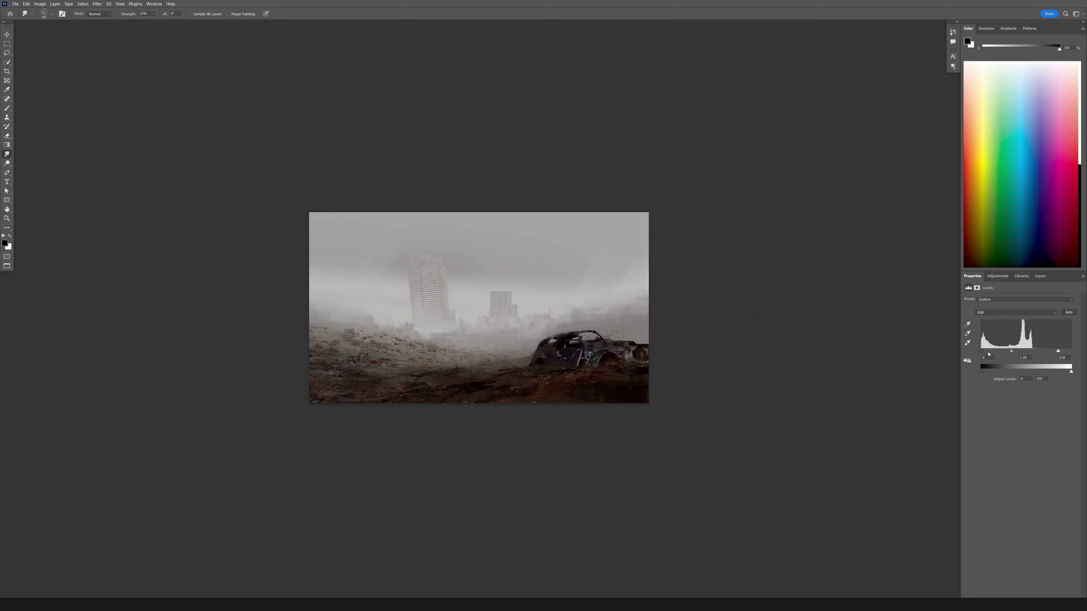
{"action": "left_click", "coordinate": [1040, 276]}
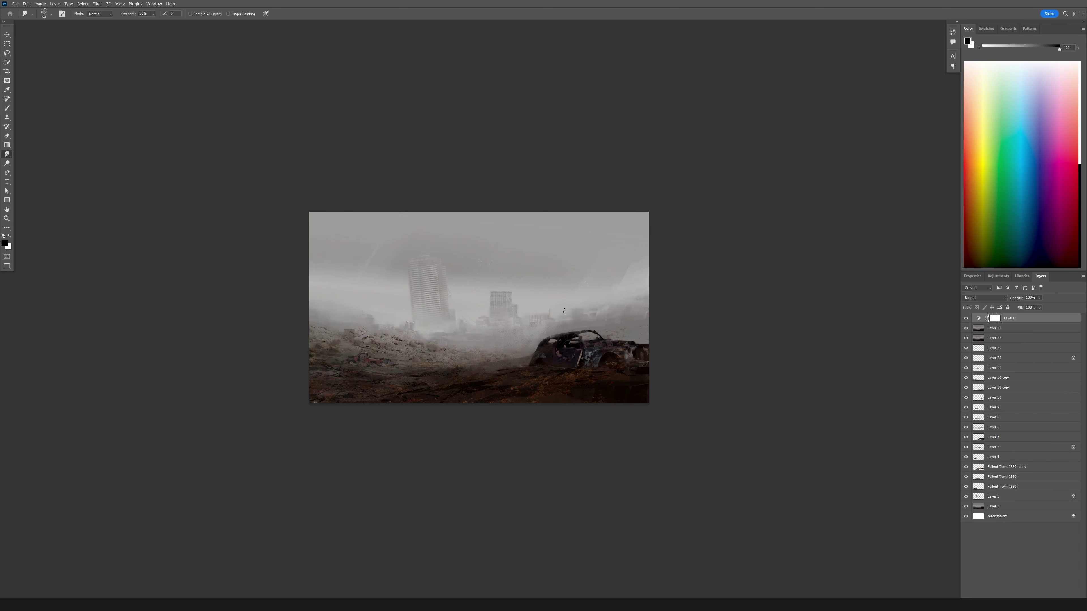
{"action": "left_click", "coordinate": [6, 145]}
{"action": "left_click_drag", "start_coordinate": [481, 193], "coordinate": [476, 290]}
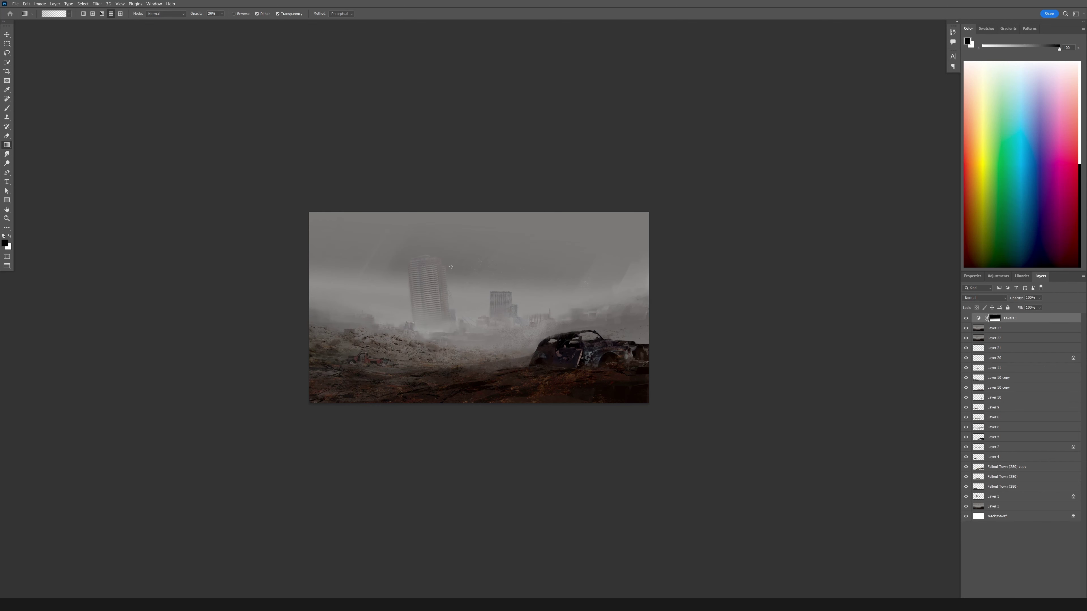
- Add a new layer and lay a blue-violet gradient over the scene
{"action": "key", "text": "ctrl+shift+alt+n"}
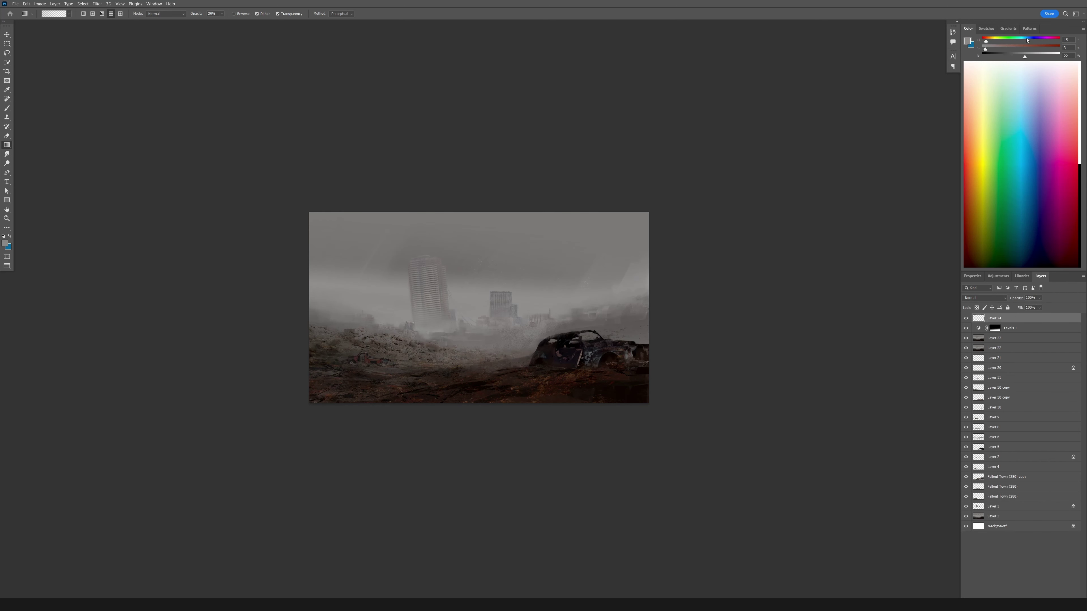
{"action": "left_click_drag", "start_coordinate": [1028, 43], "coordinate": [1034, 42]}
{"action": "left_click_drag", "start_coordinate": [475, 338], "coordinate": [475, 213]}
- Set the blue-violet gradient layer's blend mode to Lighten and add an empty layer above it
{"action": "left_click", "coordinate": [984, 298]}
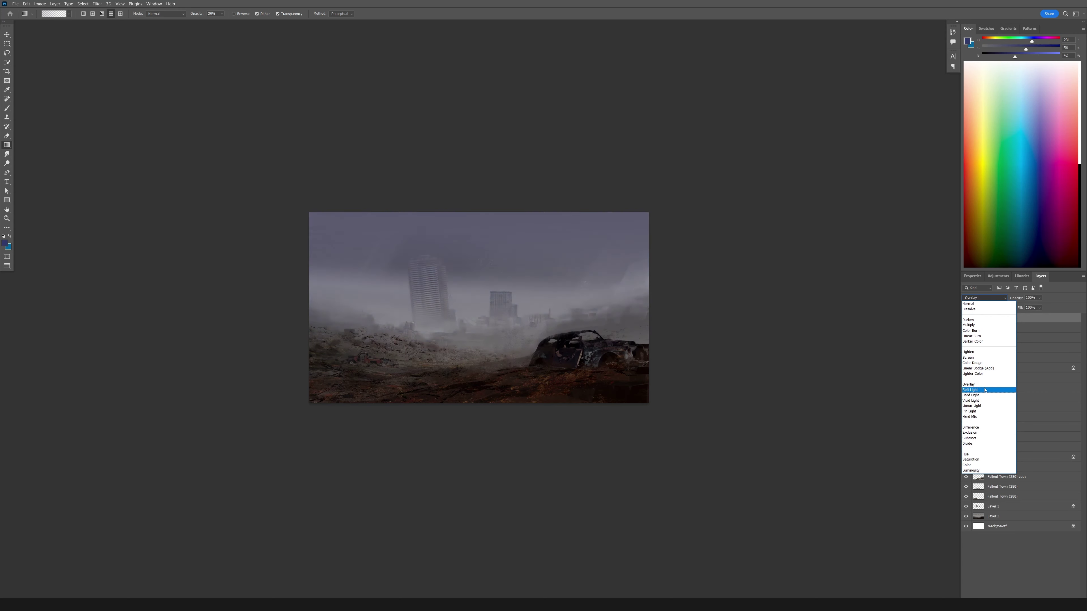
{"action": "left_click", "coordinate": [968, 352]}
{"action": "left_click", "coordinate": [984, 297]}
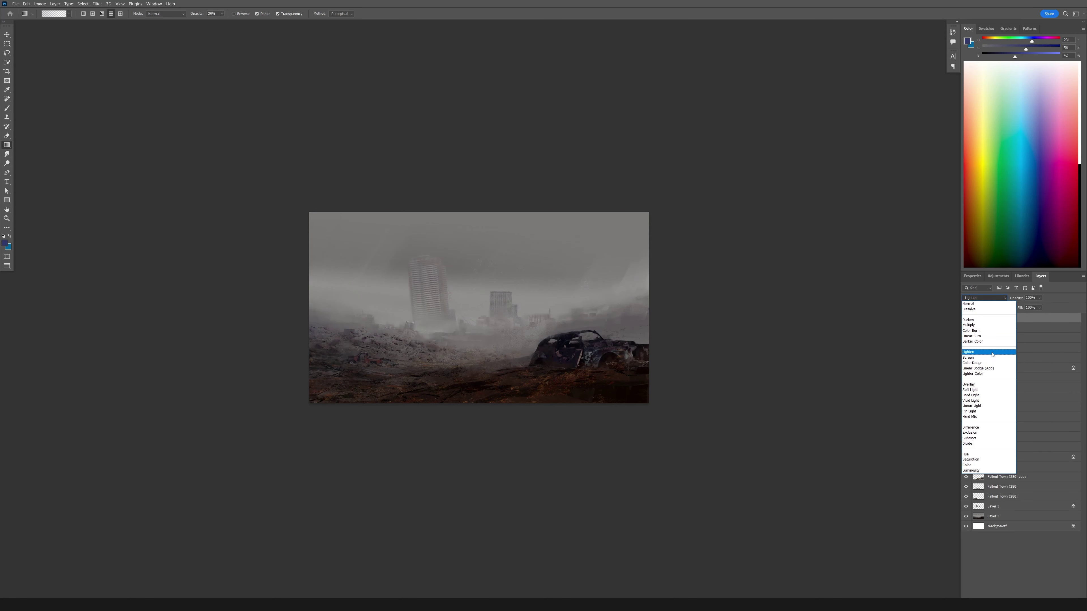
{"action": "left_click", "coordinate": [967, 319]}
{"action": "key", "text": "ctrl+shift+alt+n"}
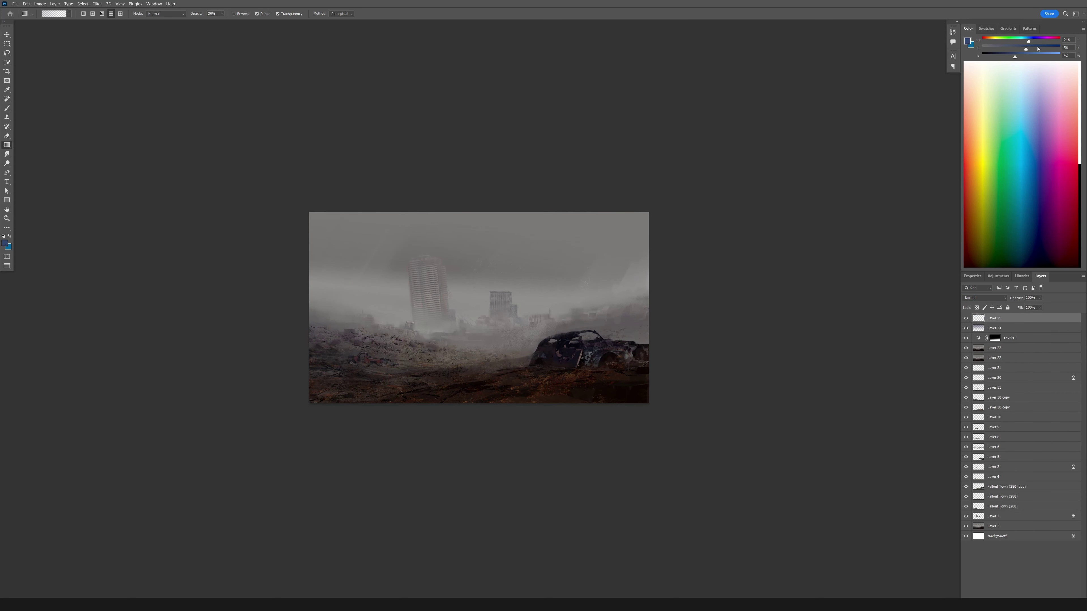
- Lay a blue gradient down from the top of the sky, set its layer to Hard Light and lower the layer opacity
{"action": "left_click_drag", "start_coordinate": [613, 211], "coordinate": [607, 334]}
{"action": "left_click", "coordinate": [985, 297]}
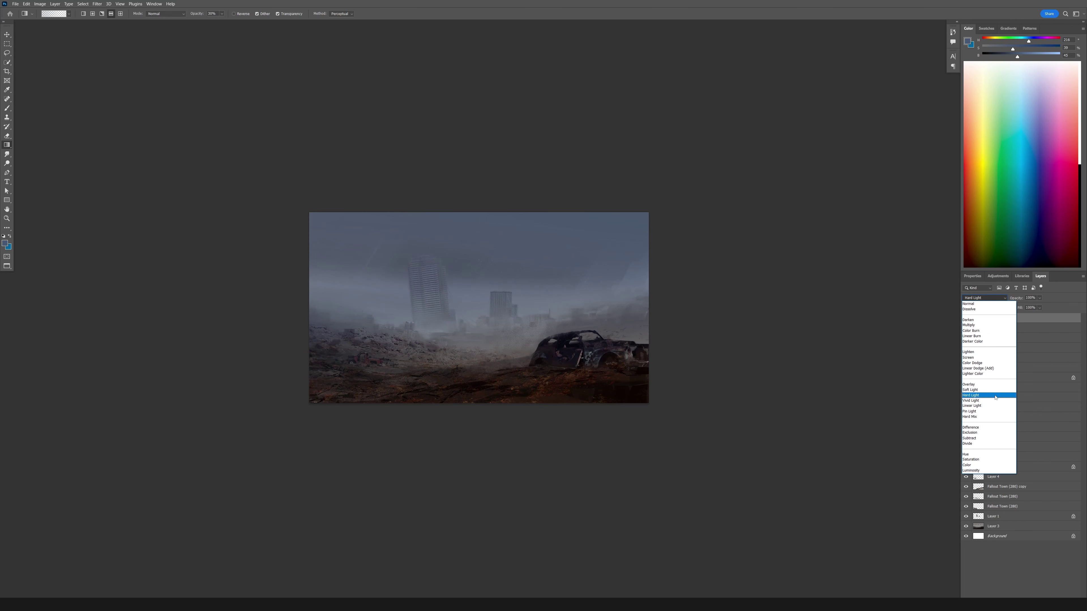
{"action": "left_click", "coordinate": [974, 403]}
{"action": "left_click", "coordinate": [1040, 297]}
{"action": "left_click_drag", "start_coordinate": [1049, 306], "coordinate": [1037, 308]}
- Add a new layer with a sloping band of blue mist across the skyline and try recolouring and blending it
{"action": "key", "text": "ctrl+shift+alt+n"}
{"action": "key", "text": "m"}
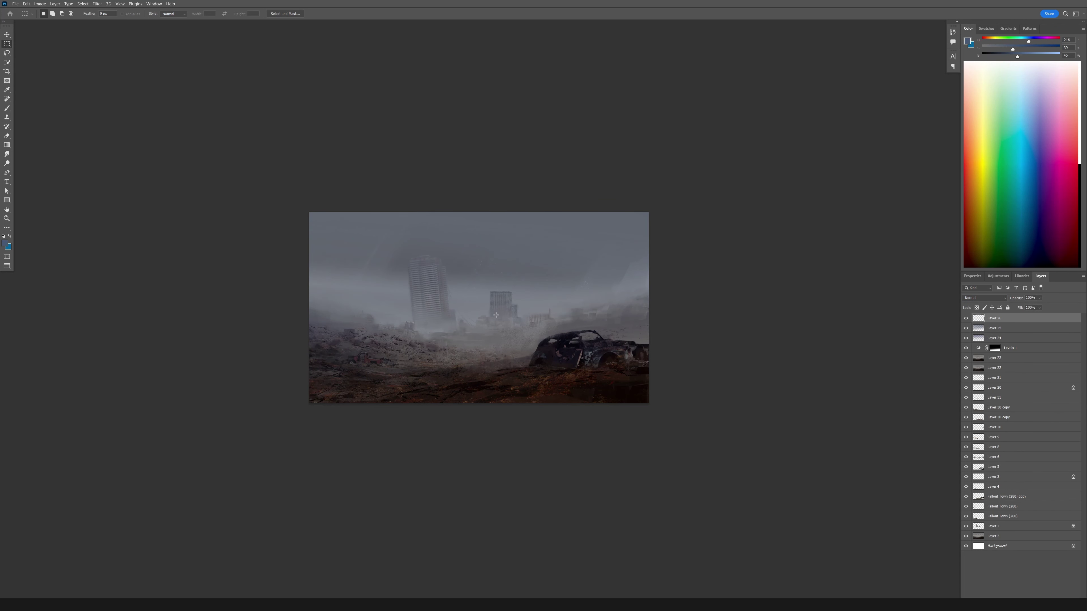
{"action": "key", "text": "ctrl+u"}
{"action": "left_click_drag", "start_coordinate": [702, 253], "coordinate": [693, 255]}
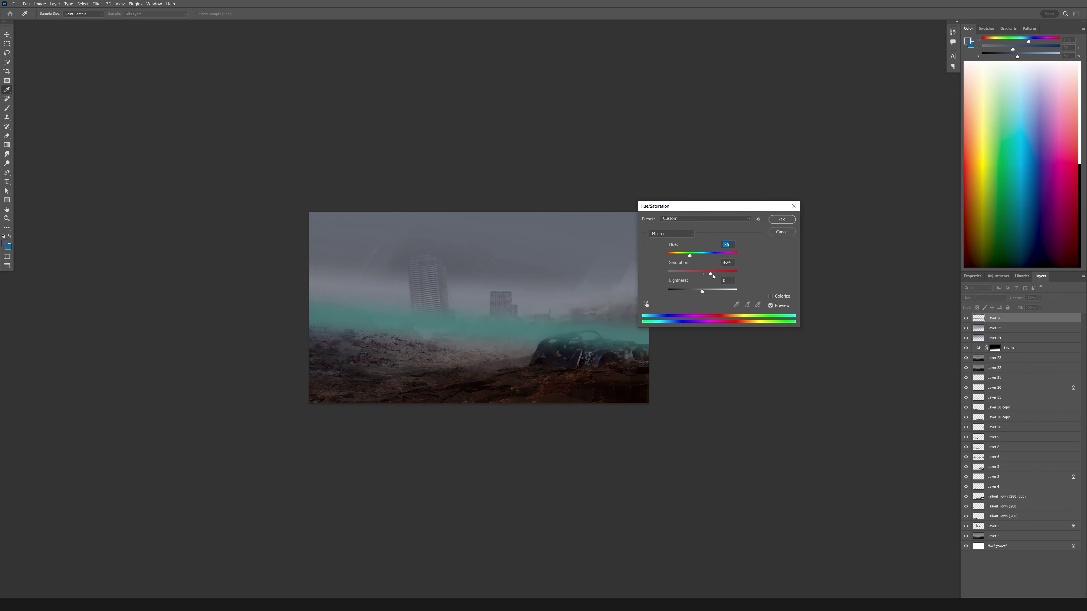
{"action": "key", "text": "Escape"}
{"action": "key", "text": "g"}
{"action": "left_click", "coordinate": [985, 298]}
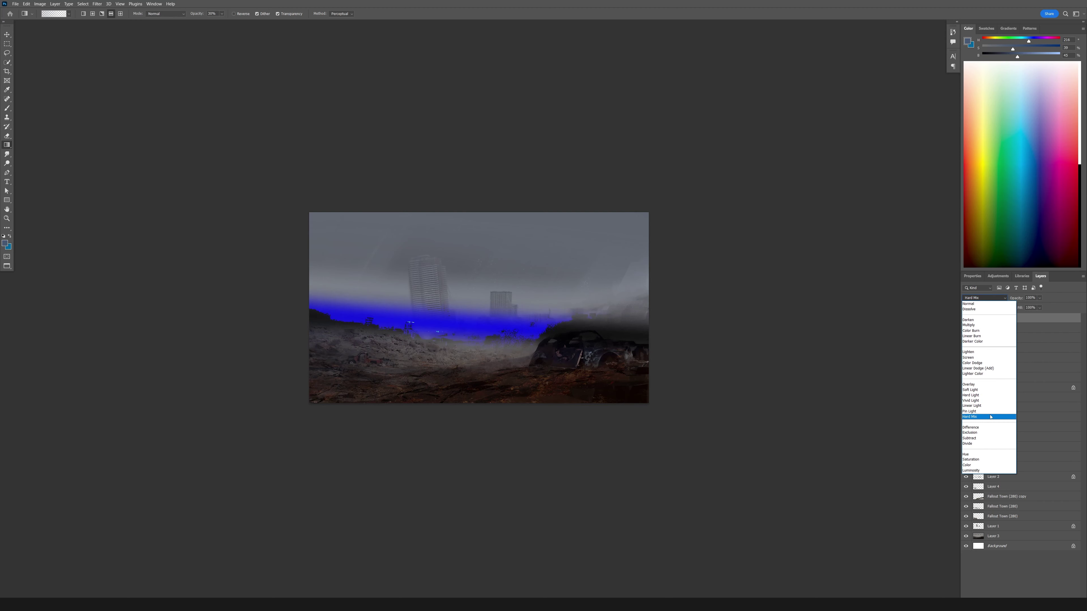
{"action": "key", "text": "Escape"}
- Transform the mist band and shift it to a muted grey-blue with Hue/Saturation
{"action": "key", "text": "ctrl+t"}
{"action": "left_click_drag", "start_coordinate": [493, 236], "coordinate": [470, 226]}
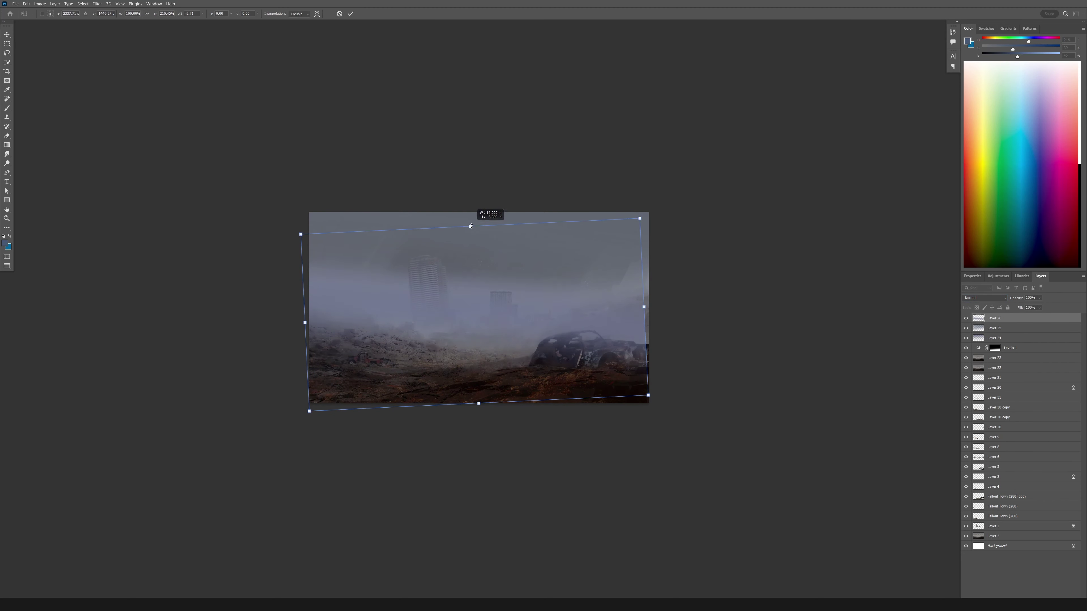
{"action": "key", "text": "Escape"}
{"action": "key", "text": "ctrl+u"}
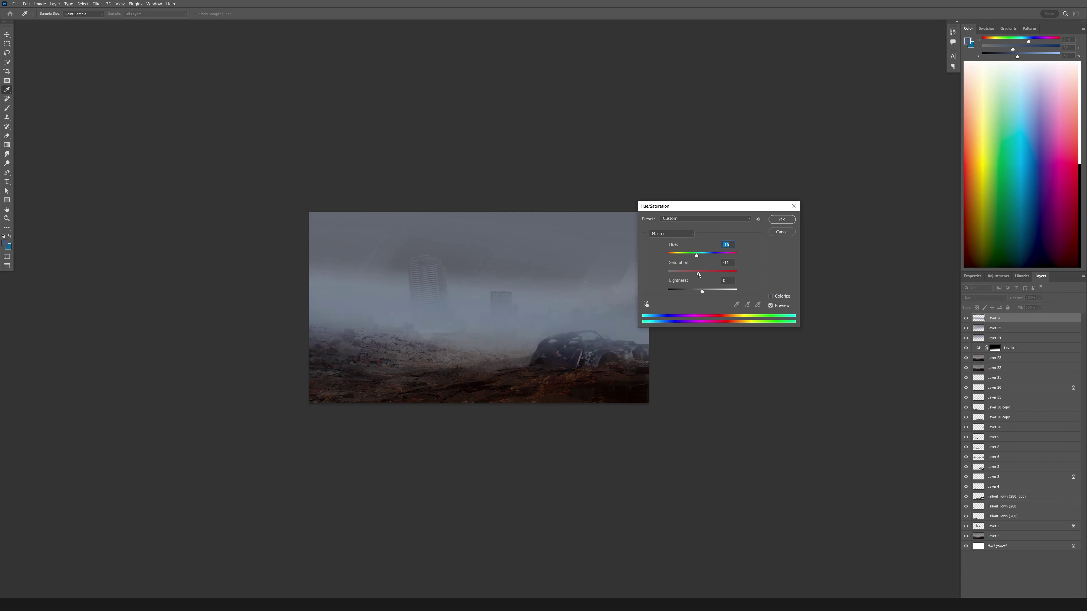
{"action": "left_click_drag", "start_coordinate": [699, 274], "coordinate": [699, 274]}
{"action": "left_click_drag", "start_coordinate": [702, 292], "coordinate": [702, 291]}
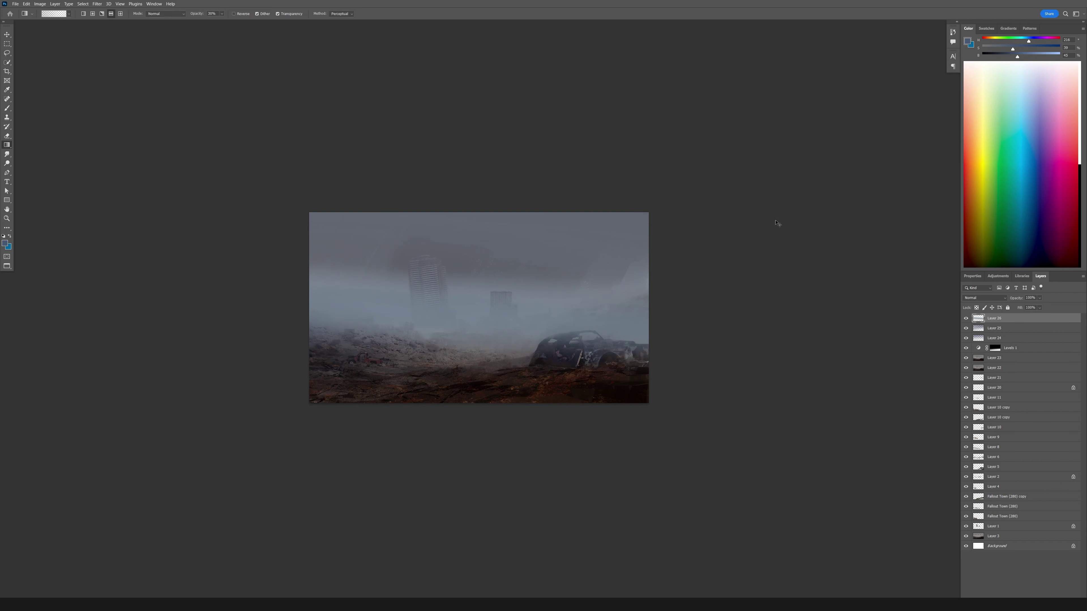
- Reposition the mist band over the horizon and lower its layer opacity
{"action": "key", "text": "ctrl+t"}
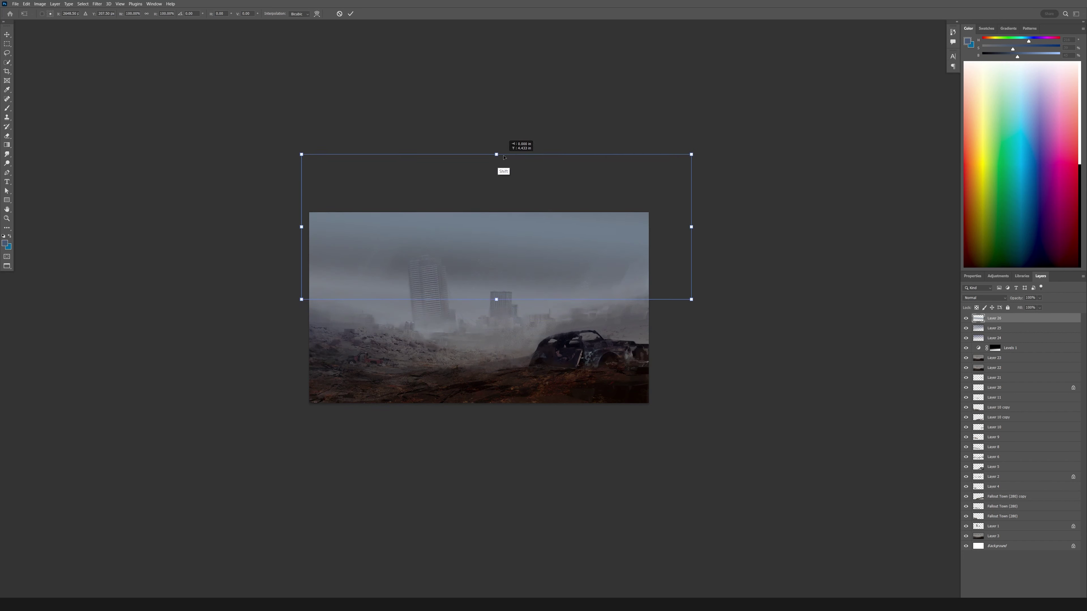
{"action": "left_click_drag", "start_coordinate": [502, 170], "coordinate": [504, 308]}
{"action": "key", "text": "Return"}
{"action": "left_click_drag", "start_coordinate": [1025, 308], "coordinate": [1028, 307]}
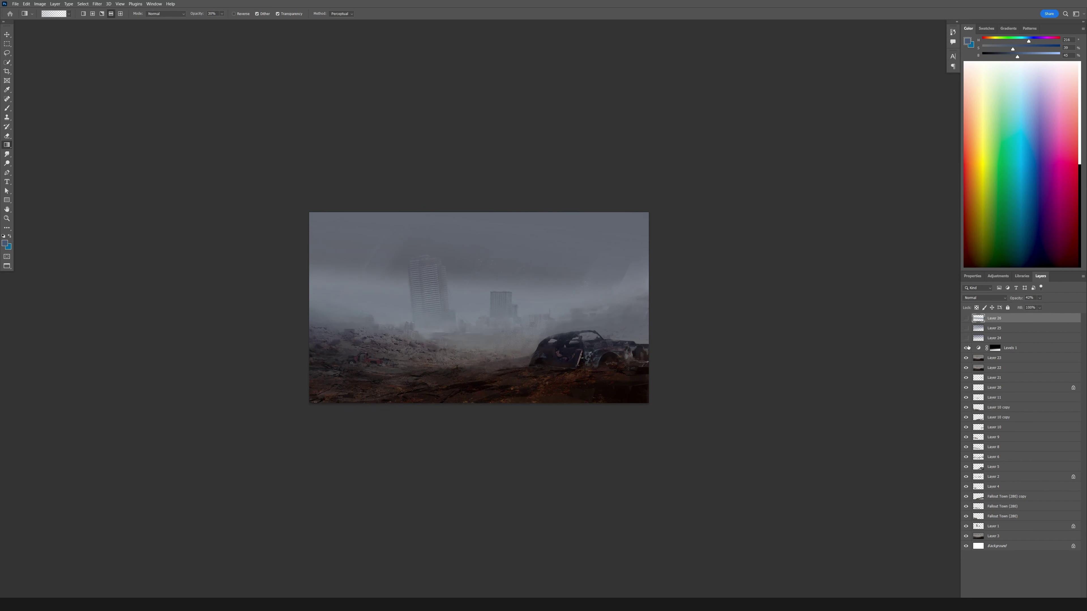
- Compare the grading layers by toggling their visibility and brighten the Hard Light gradient layer with a Levels adjustment
{"action": "left_click", "coordinate": [965, 328]}
{"action": "left_click", "coordinate": [965, 338]}
{"action": "left_click", "coordinate": [966, 318]}
{"action": "left_click", "coordinate": [997, 328]}
{"action": "key", "text": "ctrl+l"}
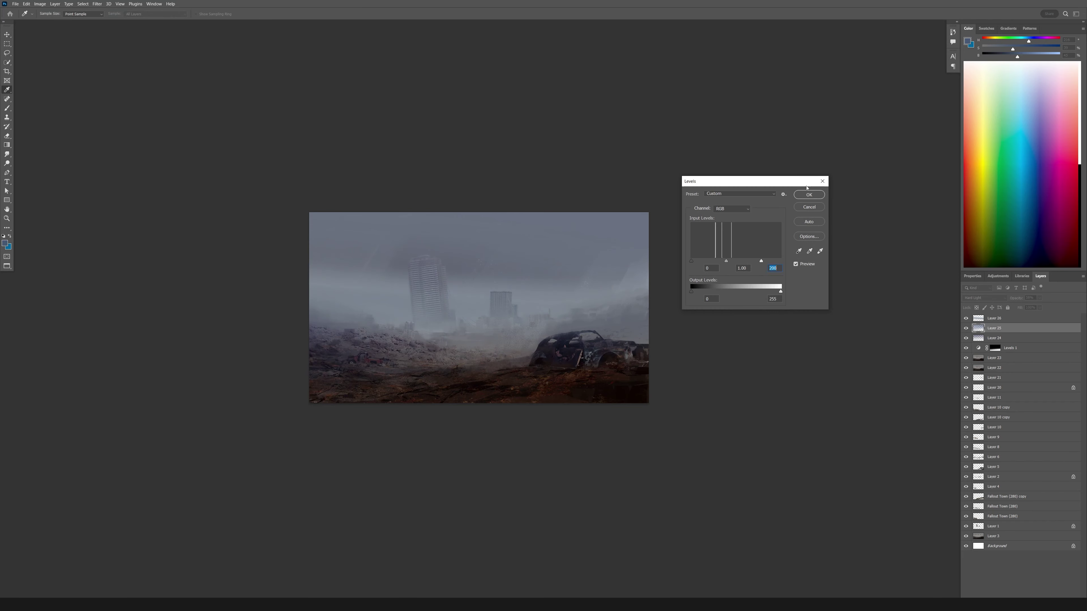
{"action": "key", "text": "Return"}
- Soften the mist band layer with the Eraser around the horizon and wrecked car
{"action": "key", "text": "ctrl+plus"}
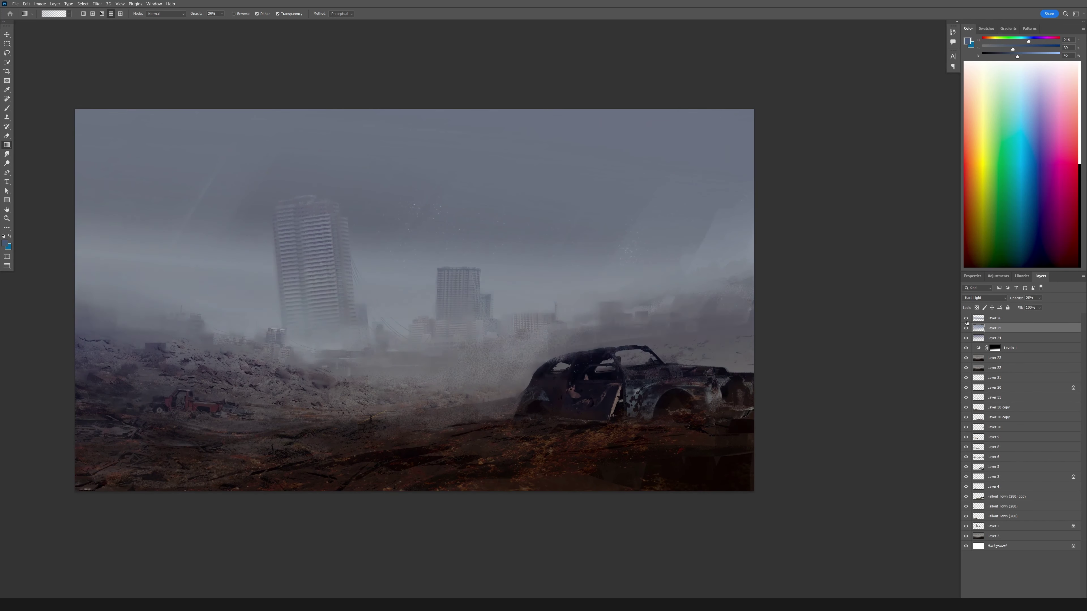
{"action": "left_click", "coordinate": [989, 318]}
{"action": "key", "text": "e"}
- Add a new layer and paint a grey smoke plume rising diagonally from the skyline behind the smaller building, softening it with the Eraser
{"action": "key", "text": "ctrl+shift+alt+n"}
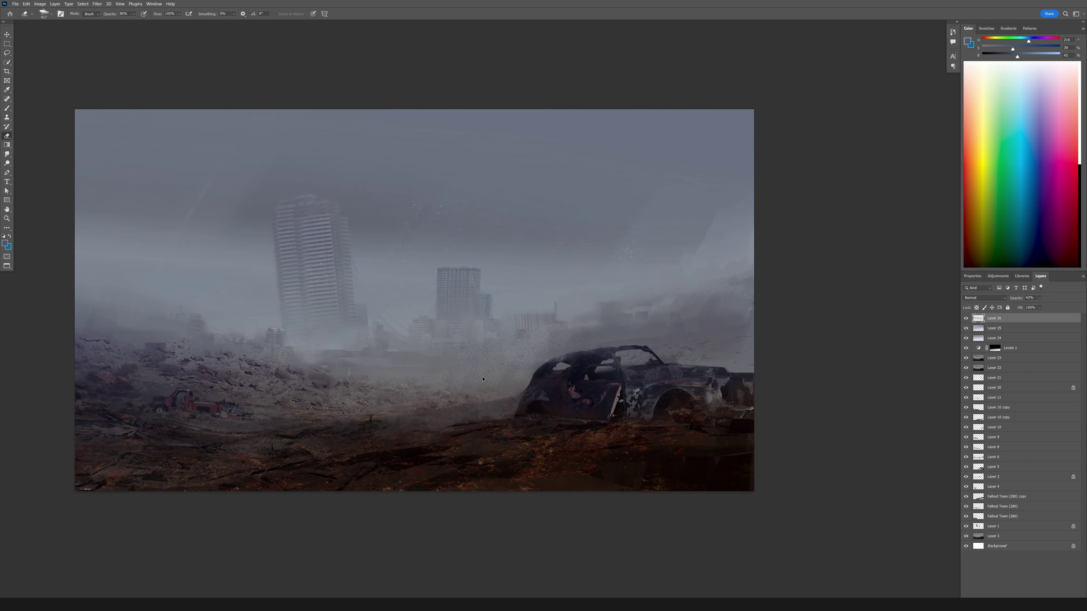
{"action": "key", "text": "b"}
{"action": "right_click", "coordinate": [490, 336]}
{"action": "left_click", "coordinate": [543, 342]}
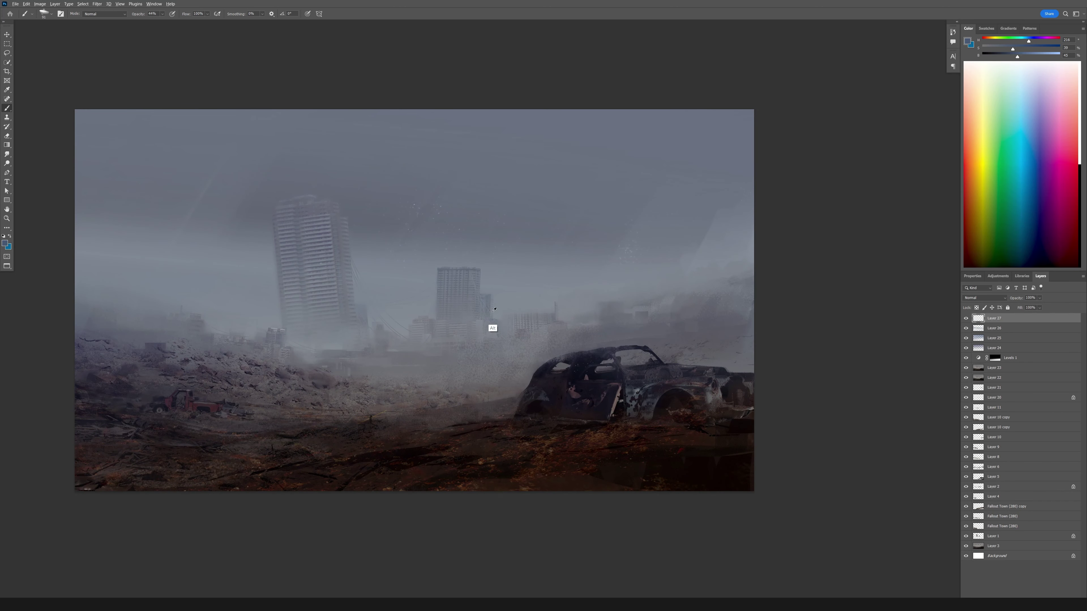
{"action": "left_click", "coordinate": [490, 325], "text": "alt"}
{"action": "mouse_move", "coordinate": [632, 191]}
{"action": "left_mouse_down"}
{"action": "mouse_move", "coordinate": [580, 241]}
{"action": "mouse_move", "coordinate": [658, 101]}
{"action": "mouse_move", "coordinate": [638, 157]}
{"action": "mouse_move", "coordinate": [718, 103]}
{"action": "mouse_move", "coordinate": [640, 174]}
{"action": "mouse_move", "coordinate": [653, 136]}
{"action": "mouse_move", "coordinate": [596, 225]}
{"action": "mouse_move", "coordinate": [691, 113]}
{"action": "mouse_move", "coordinate": [599, 205]}
{"action": "left_mouse_up"}
{"action": "key", "text": "e"}
{"action": "right_click", "coordinate": [619, 262]}
{"action": "key", "text": "Escape"}
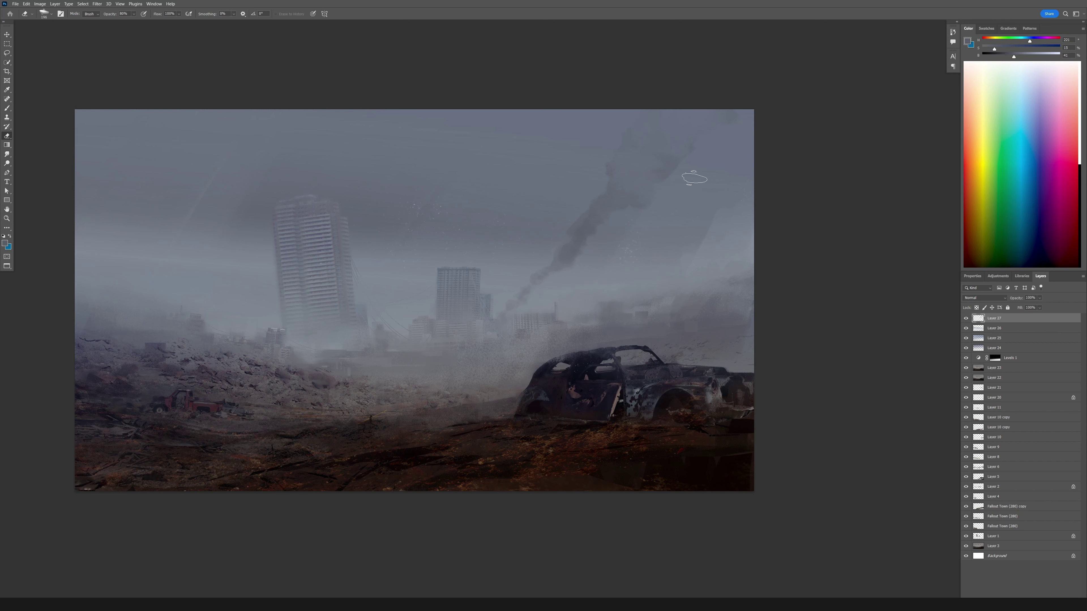
- Paint a band of dark grey cloud strokes across the upper sky with a large textured brush at 100% opacity
{"action": "key", "text": "b"}
{"action": "right_click", "coordinate": [694, 177]}
{"action": "key", "text": "Escape"}
{"action": "mouse_move", "coordinate": [727, 125]}
{"action": "left_mouse_down"}
{"action": "mouse_move", "coordinate": [608, 182]}
{"action": "mouse_move", "coordinate": [485, 151]}
{"action": "mouse_move", "coordinate": [428, 159]}
{"action": "left_mouse_up"}
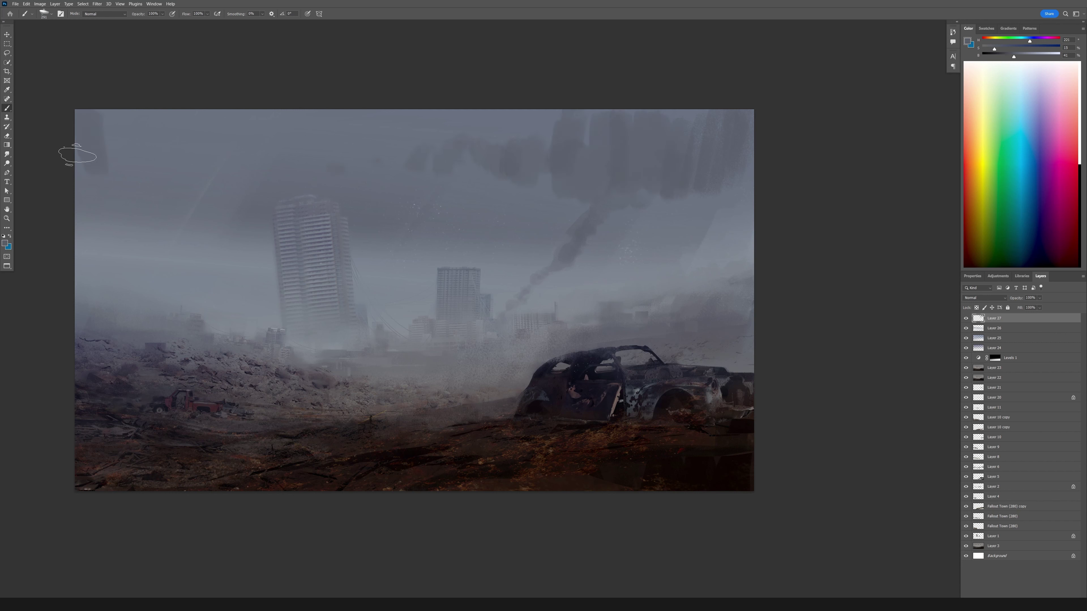
{"action": "left_click_drag", "start_coordinate": [77, 155], "coordinate": [291, 157]}
{"action": "right_click", "coordinate": [352, 164]}
{"action": "key", "text": "Escape"}
- Extend the clouds across the sky, add small dark patches beside the tower and blend the plume's top with a sampled sky grey
{"action": "mouse_move", "coordinate": [535, 141]}
{"action": "left_mouse_down"}
{"action": "mouse_move", "coordinate": [444, 109]}
{"action": "mouse_move", "coordinate": [203, 189]}
{"action": "left_mouse_up"}
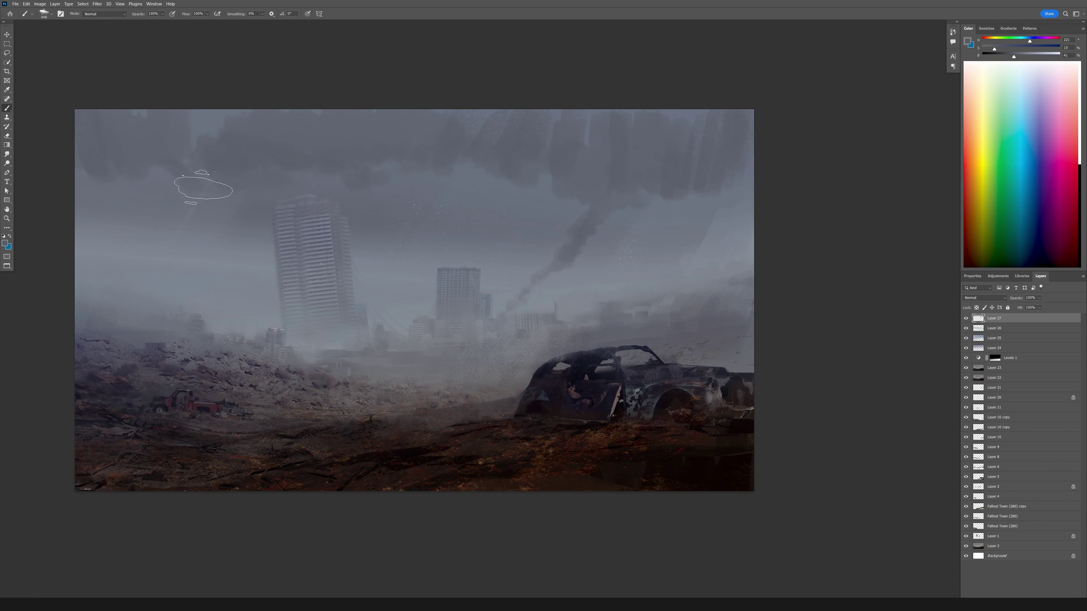
{"action": "left_click_drag", "start_coordinate": [184, 256], "coordinate": [150, 259]}
{"action": "left_click", "coordinate": [244, 276]}
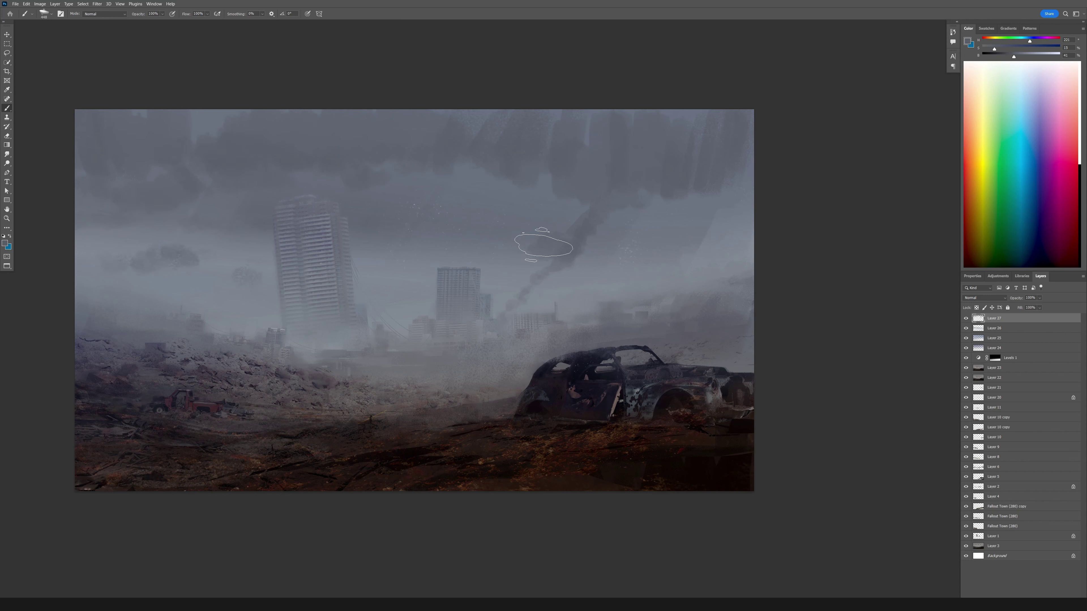
{"action": "left_click", "coordinate": [684, 205], "text": "alt"}
{"action": "mouse_move", "coordinate": [685, 206]}
{"action": "left_mouse_down"}
{"action": "mouse_move", "coordinate": [680, 218]}
{"action": "mouse_move", "coordinate": [563, 224]}
{"action": "left_mouse_up"}
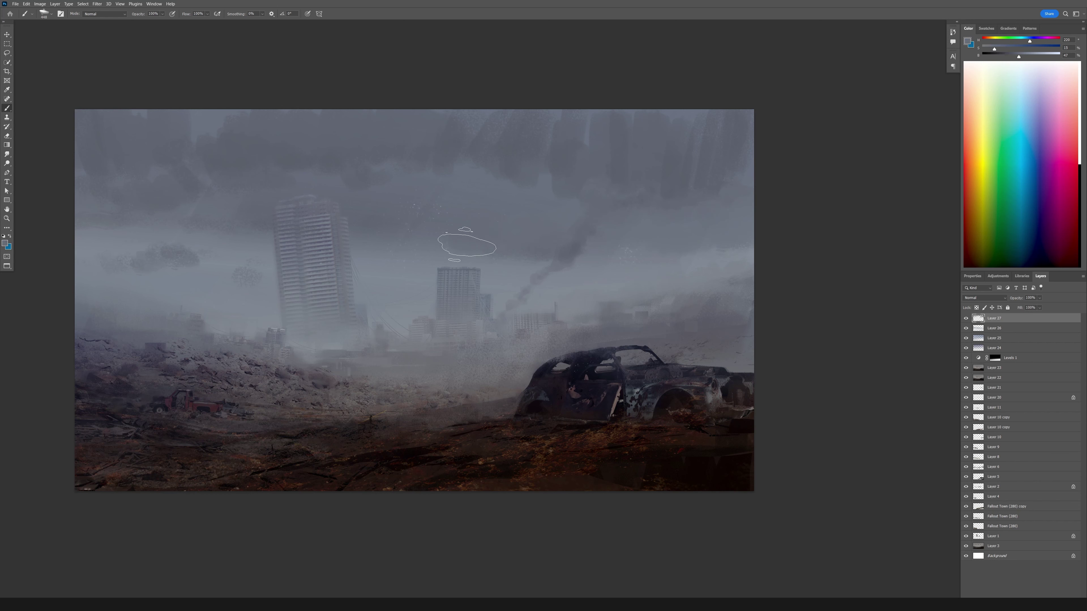
- Smudge the painted clouds to break up the hard brush strokes in the upper sky
{"action": "key", "text": "ctrl+minus"}
{"action": "key", "text": "ctrl+minus"}
{"action": "key", "text": "ctrl+minus"}
{"action": "key", "text": "ctrl+plus"}
{"action": "key", "text": "ctrl+plus"}
{"action": "key", "text": "e"}
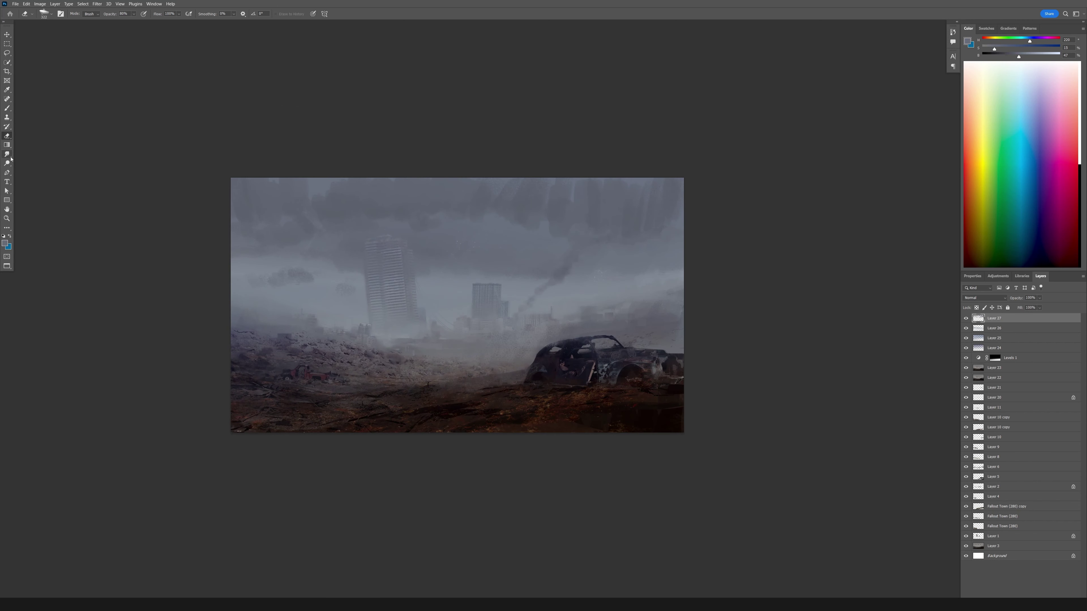
{"action": "left_click", "coordinate": [7, 154]}
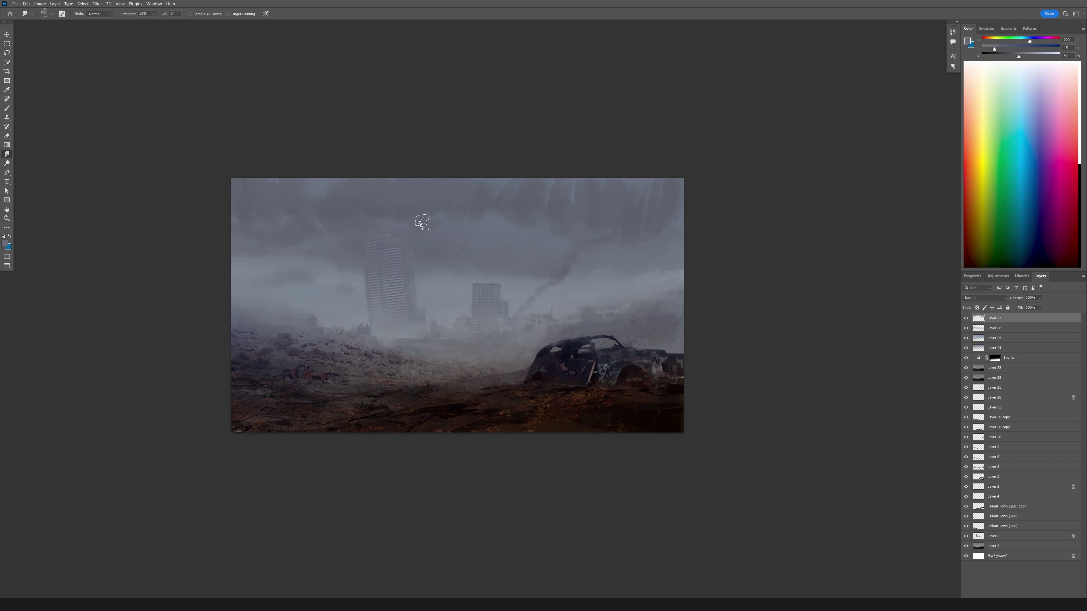
{"action": "key", "text": "ctrl+minus"}
{"action": "key", "text": "ctrl+plus"}
- Thin out the painted clouds and smoke with a large textured Eraser brush
{"action": "key", "text": "e"}
{"action": "right_click", "coordinate": [582, 256]}
{"action": "key", "text": "Escape"}
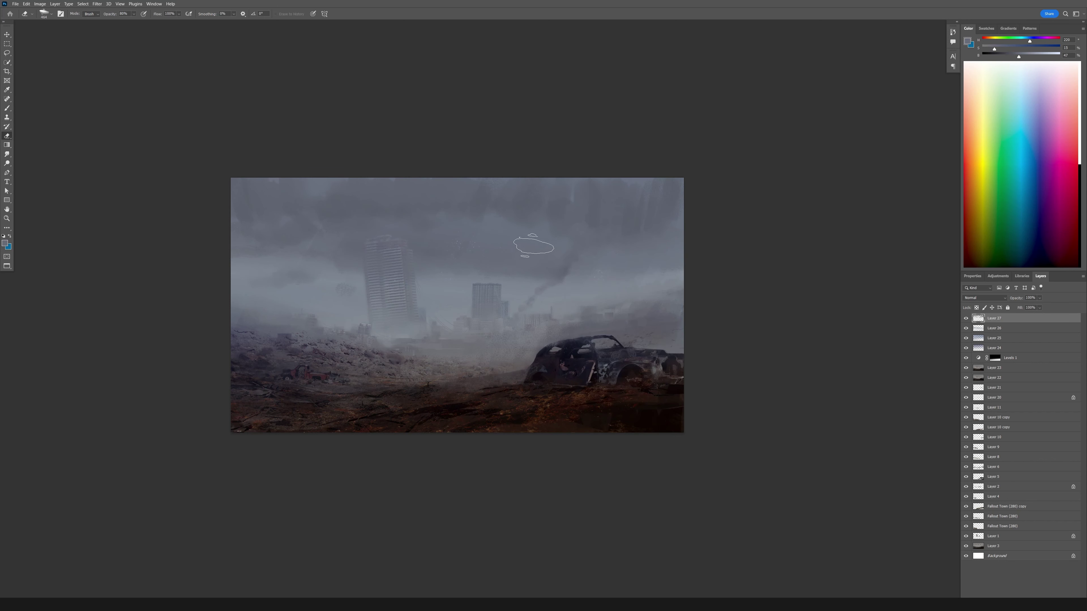
{"action": "right_click", "coordinate": [518, 245]}
{"action": "key", "text": "Escape"}
{"action": "right_click", "coordinate": [336, 233]}
{"action": "key", "text": "Escape"}
- Stretch the cloud layer upward beyond the canvas's upper edge
{"action": "key", "text": "ctrl+t"}
{"action": "mouse_move", "coordinate": [457, 178]}
{"action": "left_mouse_down"}
{"action": "mouse_move", "coordinate": [461, 250]}
{"action": "mouse_move", "coordinate": [458, 92]}
{"action": "left_mouse_up"}
{"action": "key", "text": "Return"}
- Paint a thin, winding smoke column rising beside the smaller building using greys sampled from the sky
{"action": "key", "text": "b"}
{"action": "right_click", "coordinate": [606, 285]}
{"action": "key", "text": "Escape"}
{"action": "left_click", "coordinate": [541, 287], "text": "alt"}
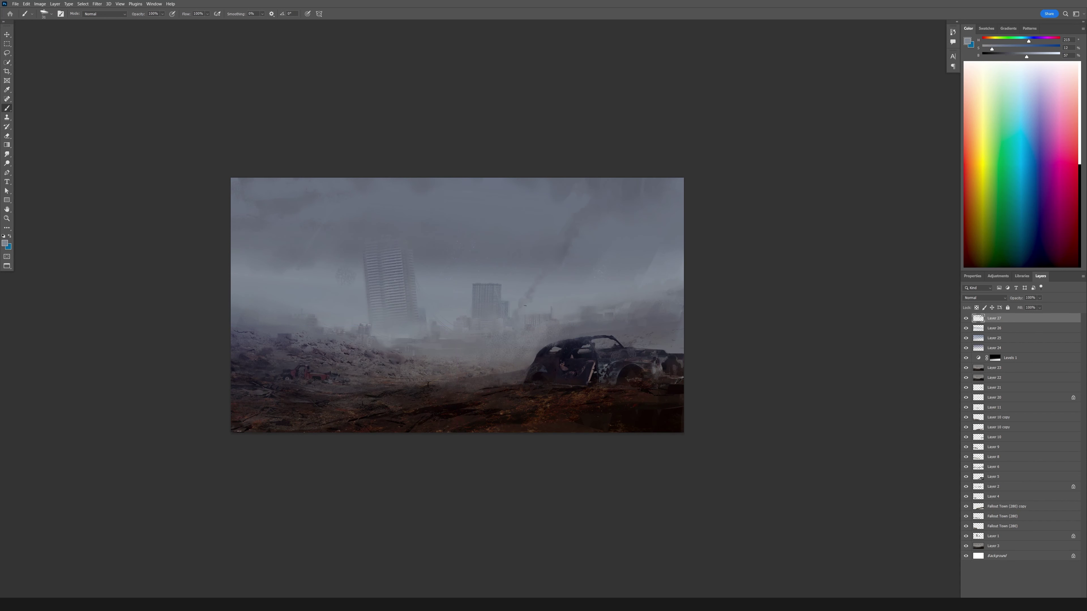
{"action": "left_click", "coordinate": [516, 301], "text": "alt"}
{"action": "left_click", "coordinate": [518, 284], "text": "alt"}
{"action": "right_click", "coordinate": [518, 282]}
{"action": "key", "text": "Escape"}
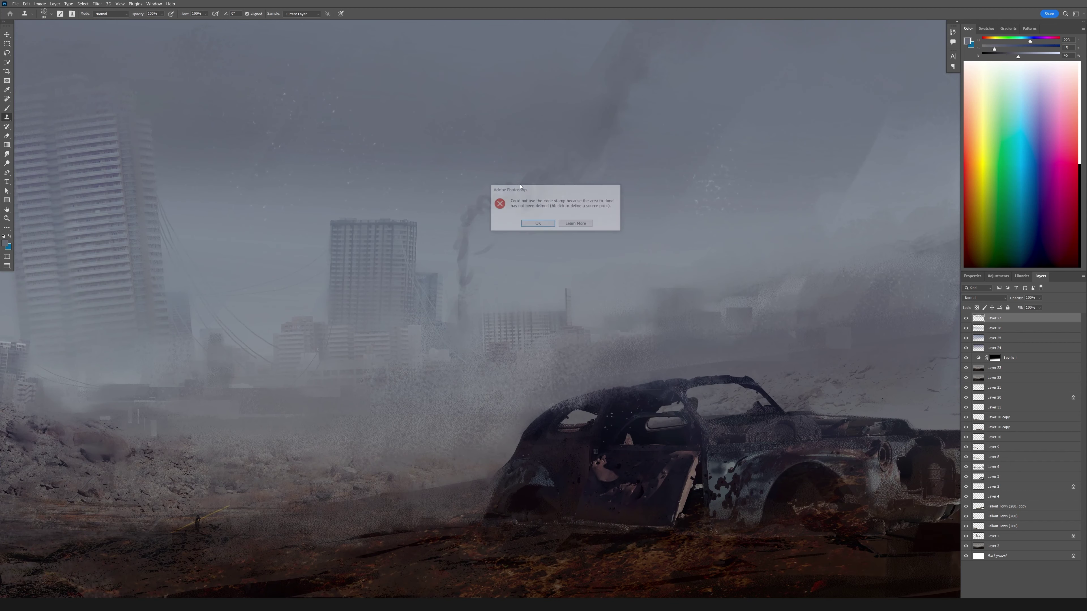
- Smudge the smoke column where it bends into the larger plume
{"action": "left_click", "coordinate": [529, 219]}
{"action": "key", "text": "r"}
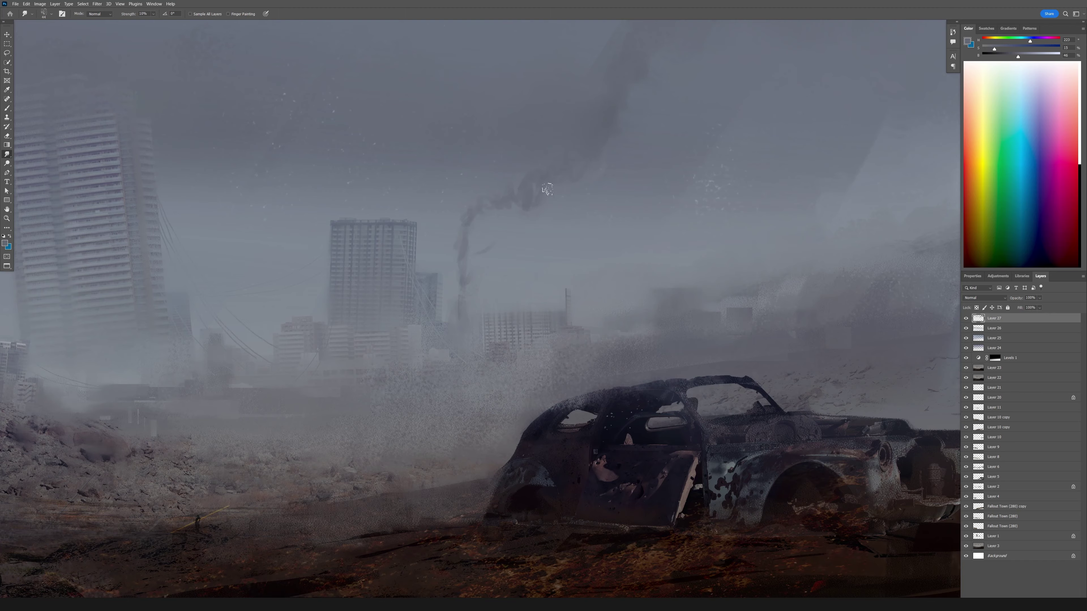
{"action": "key", "text": "ctrl+0"}
- Paint broader, darker smoke where the plume spreads into the clouds
{"action": "key", "text": "b"}
{"action": "right_click", "coordinate": [556, 242]}
{"action": "key", "text": "Escape"}
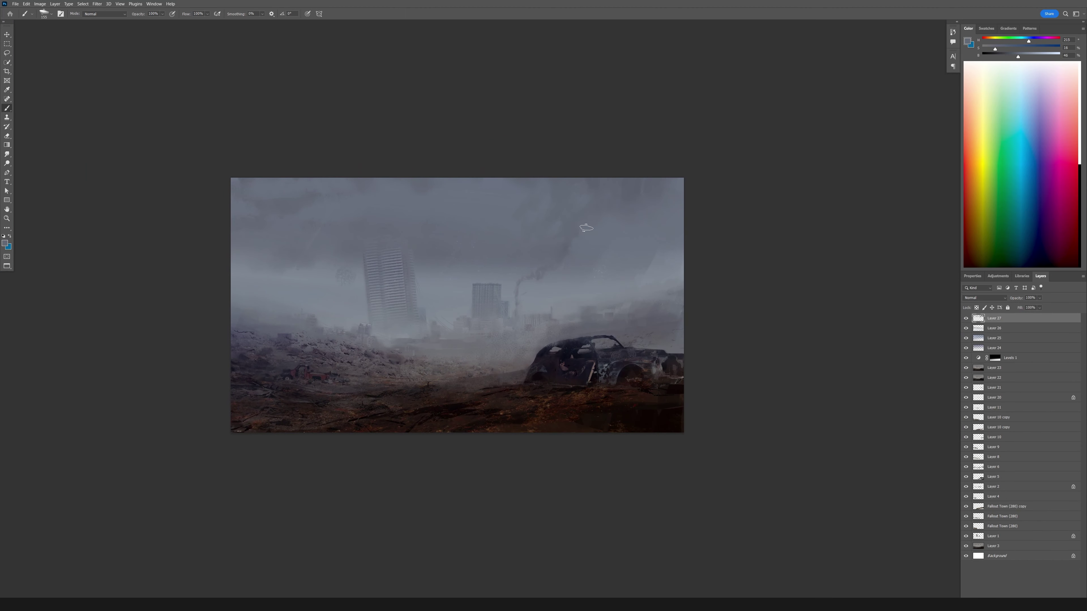
{"action": "right_click", "coordinate": [400, 239]}
{"action": "key", "text": "Escape"}
- Paint a thin smoke trail between the two buildings and another column over the rubble beside the tower
{"action": "left_click", "coordinate": [310, 340], "text": "alt"}
{"action": "right_click", "coordinate": [446, 281]}
{"action": "key", "text": "Escape"}
{"action": "right_click", "coordinate": [333, 274]}
{"action": "key", "text": "Escape"}
{"action": "left_click", "coordinate": [310, 275], "text": "alt"}
- Refine the smoke plume beside the smaller building with sampled greys at 20% brush opacity
{"action": "right_click", "coordinate": [520, 272]}
{"action": "key", "text": "Escape"}
{"action": "left_click", "coordinate": [515, 279], "text": "alt"}
{"action": "key", "text": "2"}
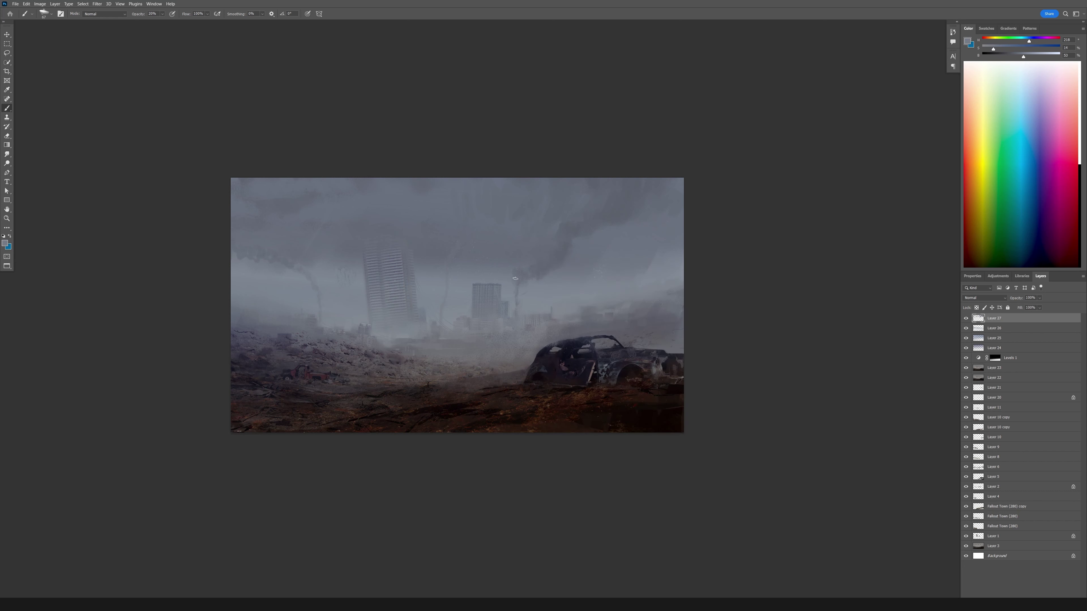
{"action": "right_click", "coordinate": [518, 309]}
{"action": "key", "text": "Escape"}
{"action": "left_click", "coordinate": [513, 282], "text": "alt"}
{"action": "right_click", "coordinate": [513, 281]}
{"action": "key", "text": "Escape"}
{"action": "right_click", "coordinate": [513, 282]}
{"action": "key", "text": "Escape"}
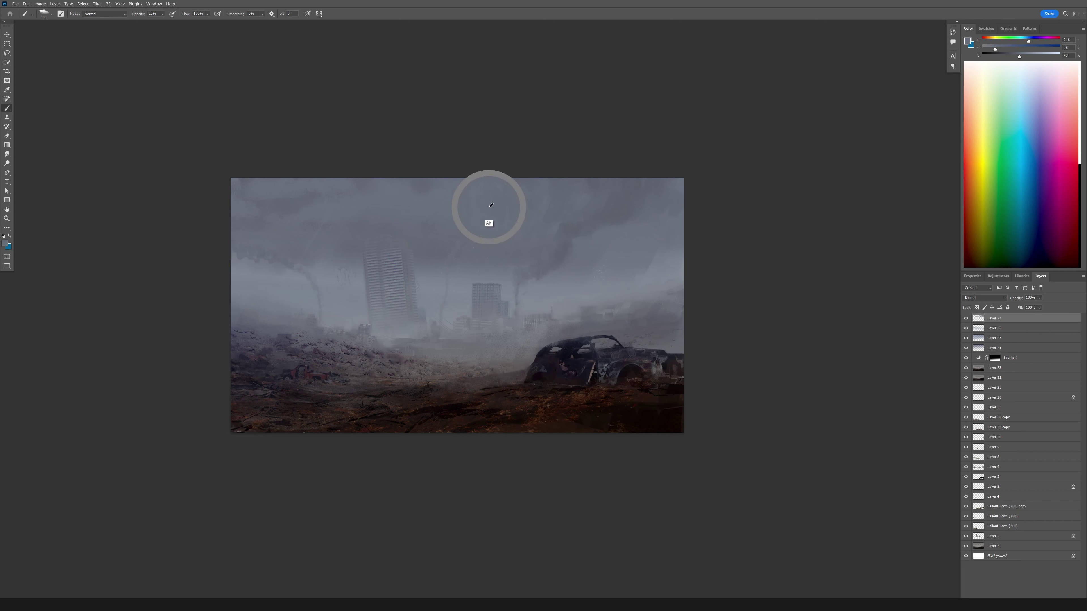
- Rework the thin smoke trail between the two buildings with sampled sky greys
{"action": "left_click", "coordinate": [466, 223], "text": "alt"}
{"action": "right_click", "coordinate": [445, 273]}
{"action": "key", "text": "Escape"}
{"action": "left_click", "coordinate": [443, 282], "text": "alt"}
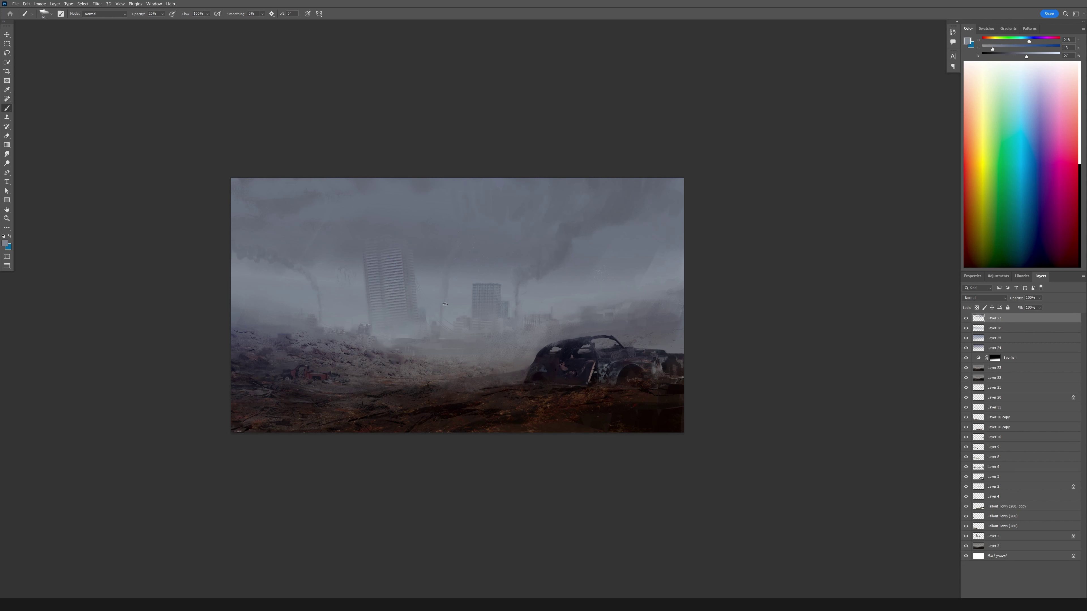
- Refine the smoke column over the rubble beside the tower with a sampled mist colour
{"action": "left_click", "coordinate": [274, 253], "text": "alt"}
{"action": "right_click", "coordinate": [274, 253]}
{"action": "key", "text": "Escape"}
{"action": "right_click", "coordinate": [295, 283]}
{"action": "key", "text": "Escape"}
- Set the brush opacity to 30% and build up soft cloud tones across the sky with sampled greys
{"action": "key", "text": "3"}
{"action": "left_click", "coordinate": [265, 339], "text": "alt"}
{"action": "left_click", "coordinate": [485, 236], "text": "alt"}
{"action": "left_click", "coordinate": [338, 283], "text": "alt"}
{"action": "right_click", "coordinate": [637, 214]}
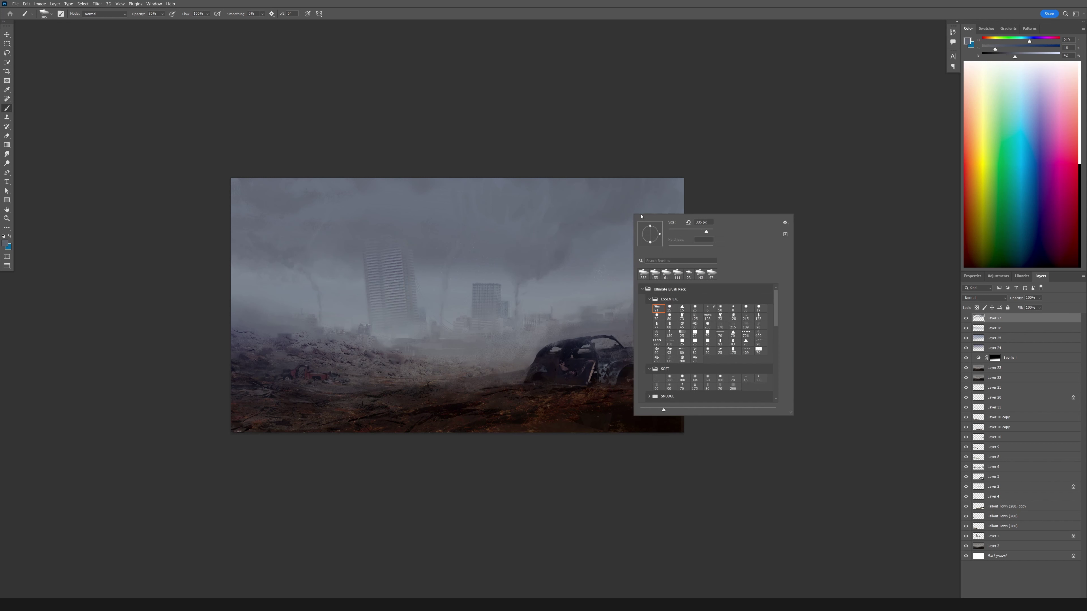
{"action": "key", "text": "Escape"}
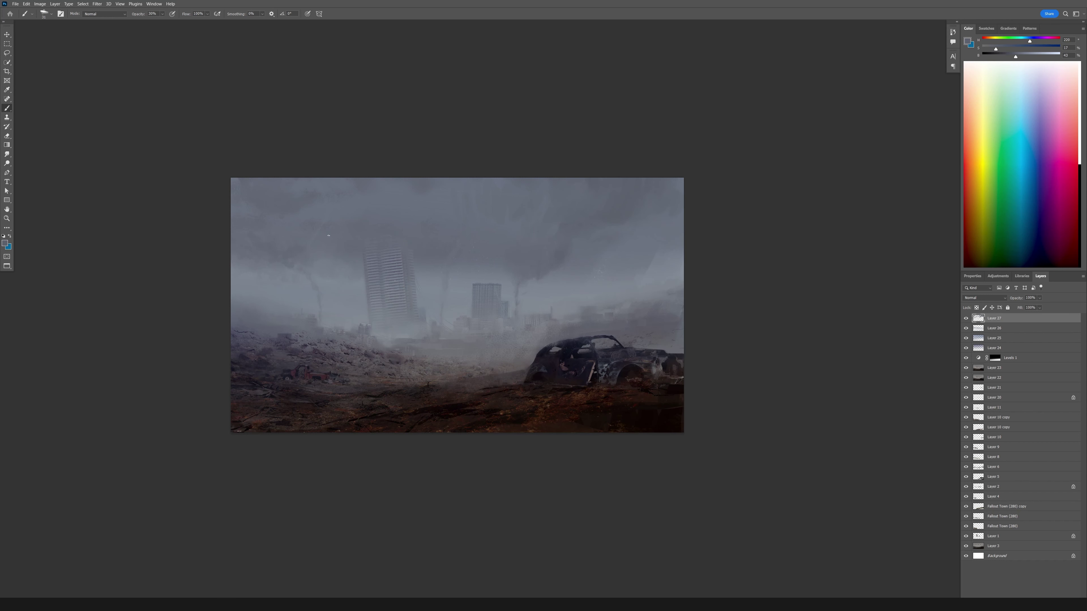
{"action": "right_click", "coordinate": [638, 217]}
{"action": "key", "text": "Escape"}
{"action": "left_click", "coordinate": [647, 249], "text": "alt"}
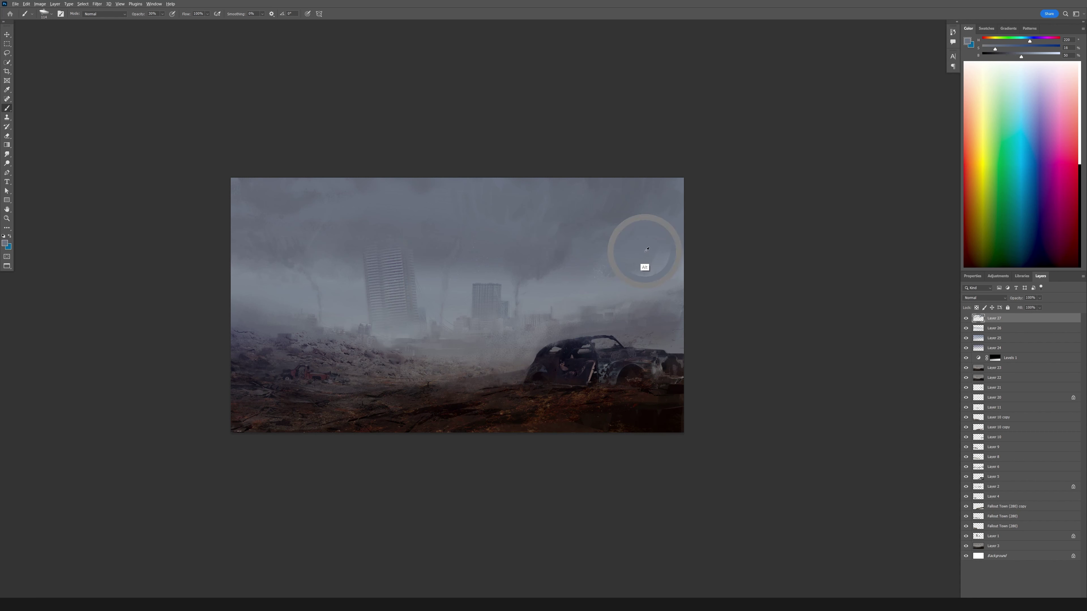
- Paint sampled mist and sky tones over the tower's top to fade it into the clouds
{"action": "left_click", "coordinate": [649, 282], "text": "alt"}
{"action": "scroll", "coordinate": [648, 283], "scroll_direction": "down", "scroll_amount": 3}
{"action": "scroll", "coordinate": [542, 313], "scroll_direction": "up", "scroll_amount": 2}
{"action": "right_click", "coordinate": [468, 279]}
{"action": "key", "text": "Escape"}
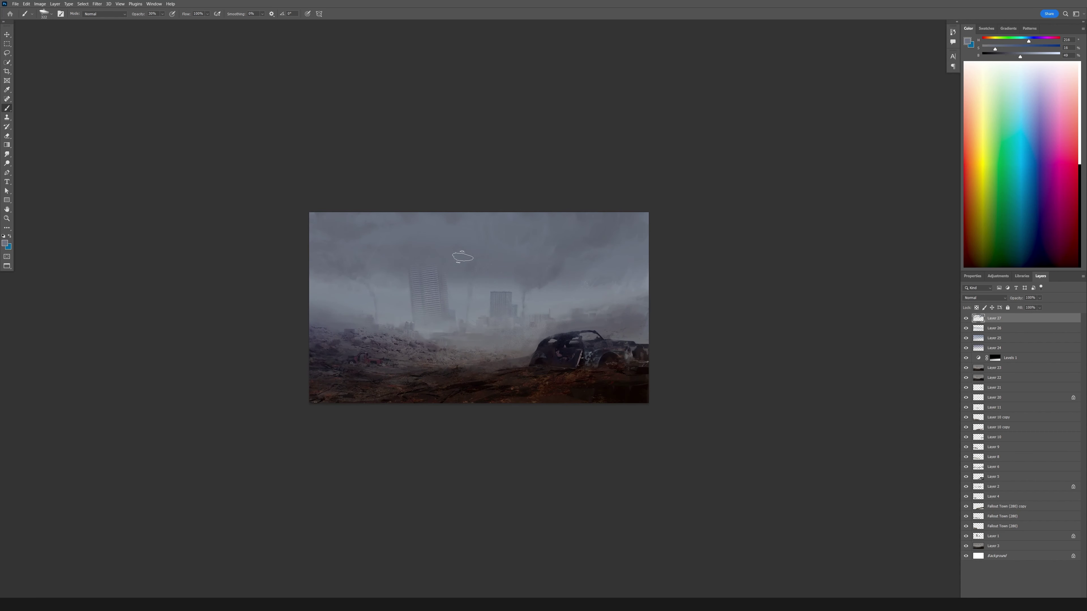
{"action": "left_click", "coordinate": [454, 252], "text": "alt"}
{"action": "scroll", "coordinate": [492, 308], "scroll_direction": "down", "scroll_amount": 4}
{"action": "scroll", "coordinate": [491, 308], "scroll_direction": "up", "scroll_amount": 5}
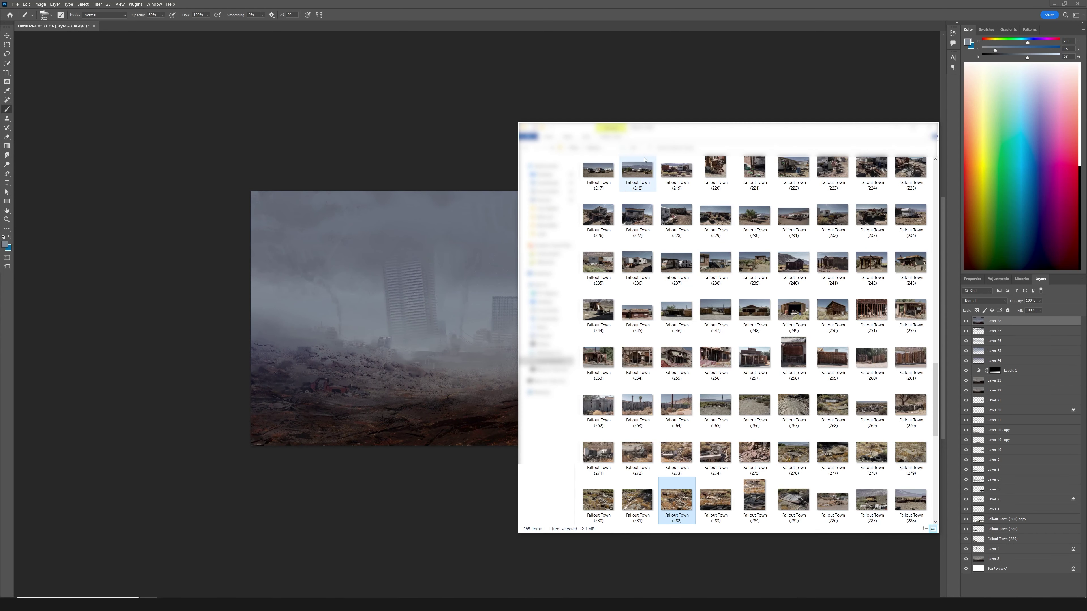
- Browse the image folders and place the photo of the hiker with the blue backpack into the painting
{"action": "key", "text": "alt+Up"}
{"action": "double_click", "coordinate": [717, 274]}
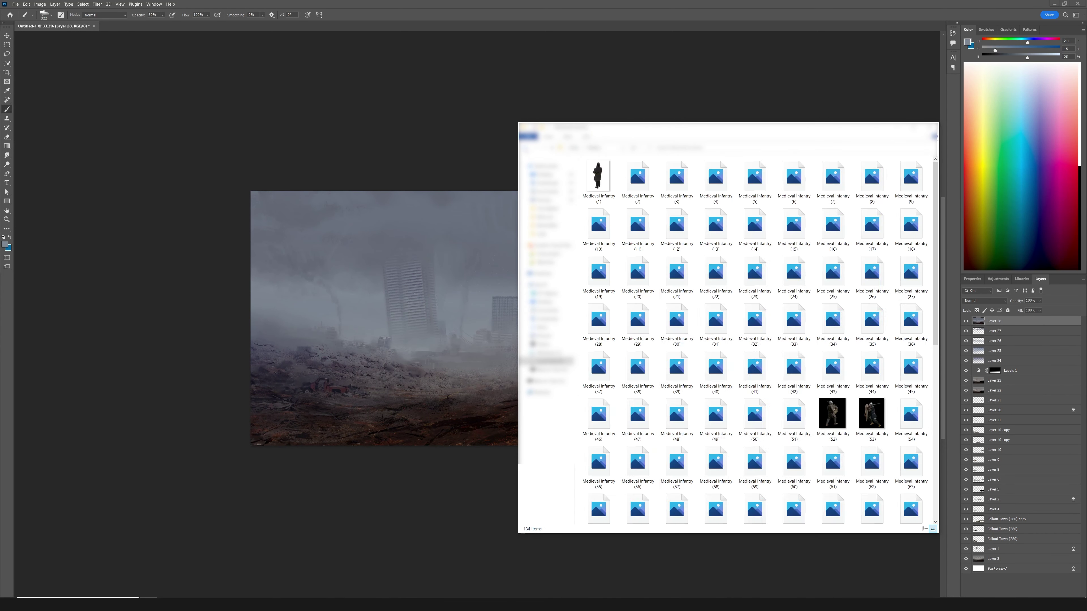
{"action": "key", "text": "alt+Up"}
{"action": "double_click", "coordinate": [602, 180]}
{"action": "double_click", "coordinate": [602, 179]}
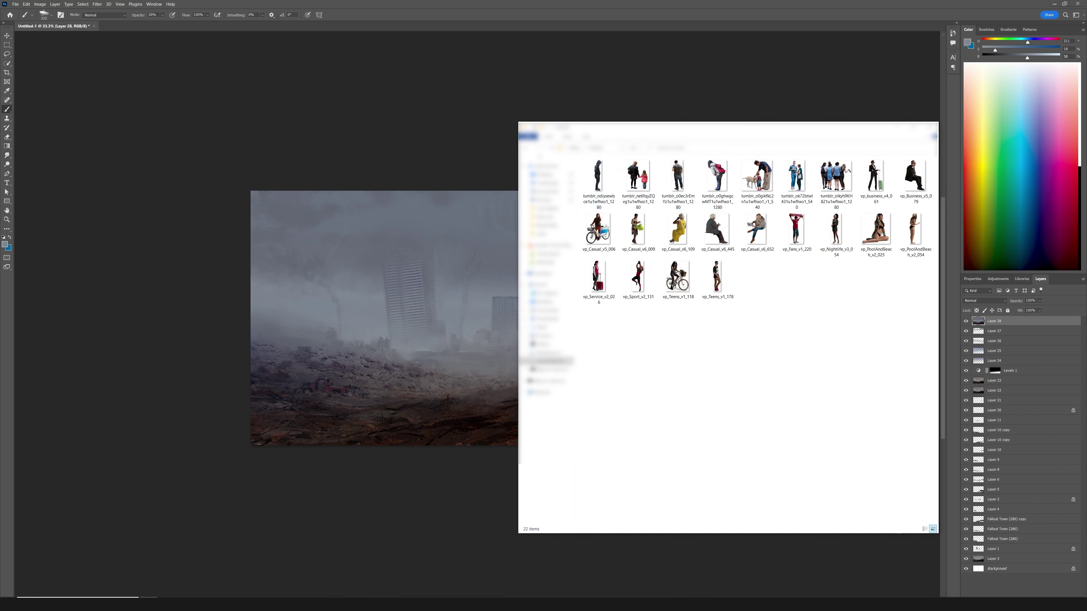
{"action": "key", "text": "alt+Up"}
{"action": "double_click", "coordinate": [599, 217]}
{"action": "left_click_drag", "start_coordinate": [637, 224], "coordinate": [471, 316]}
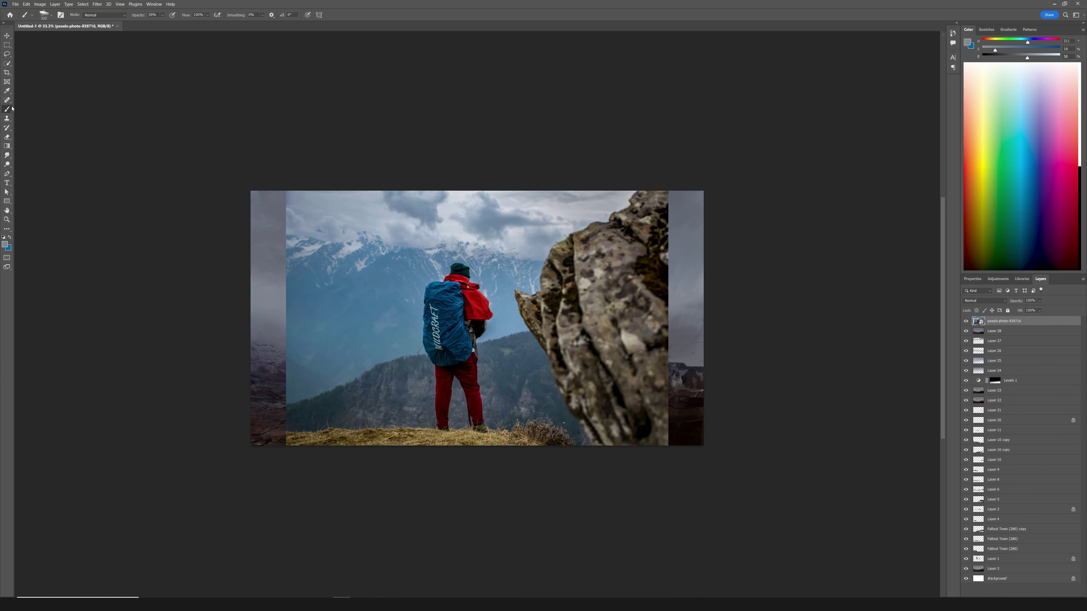
{"action": "key", "text": "Return"}
- Cut the hiker out onto a separate layer, flip the figure horizontally, and scale it down to stand on the wrecked car's roof
{"action": "key", "text": "w"}
{"action": "left_click_drag", "start_coordinate": [458, 274], "coordinate": [440, 288]}
{"action": "key", "text": "ctrl+j"}
{"action": "key", "text": "ctrl+t"}
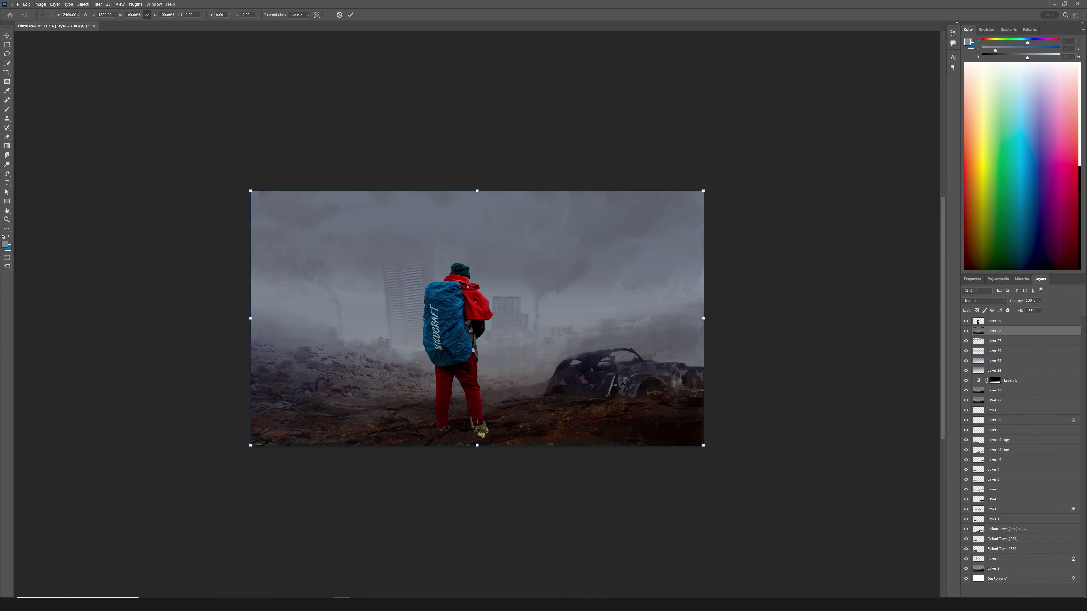
{"action": "right_click", "coordinate": [465, 230]}
{"action": "left_click", "coordinate": [484, 430]}
{"action": "left_click_drag", "start_coordinate": [498, 256], "coordinate": [437, 355]}
{"action": "left_click_drag", "start_coordinate": [436, 398], "coordinate": [590, 305]}
{"action": "key", "text": "Return"}
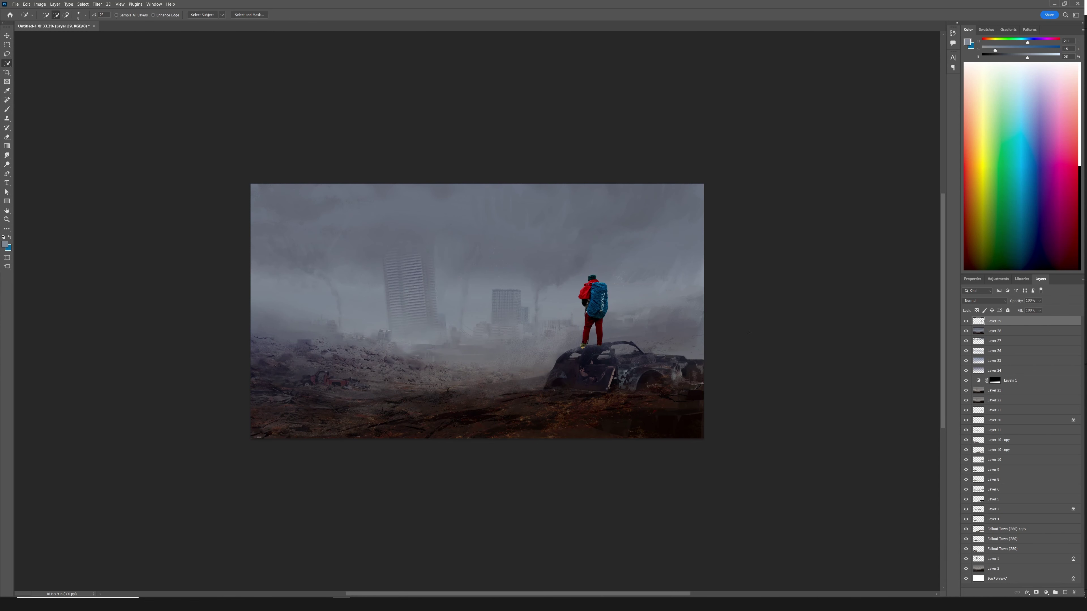
- Dull the hiker's bright tones by lowering the white output level in Levels
{"action": "key", "text": "ctrl+u"}
{"action": "key", "text": "Escape"}
{"action": "key", "text": "ctrl+k"}
{"action": "key", "text": "Escape"}
{"action": "key", "text": "ctrl+l"}
{"action": "left_click_drag", "start_coordinate": [781, 292], "coordinate": [760, 293]}
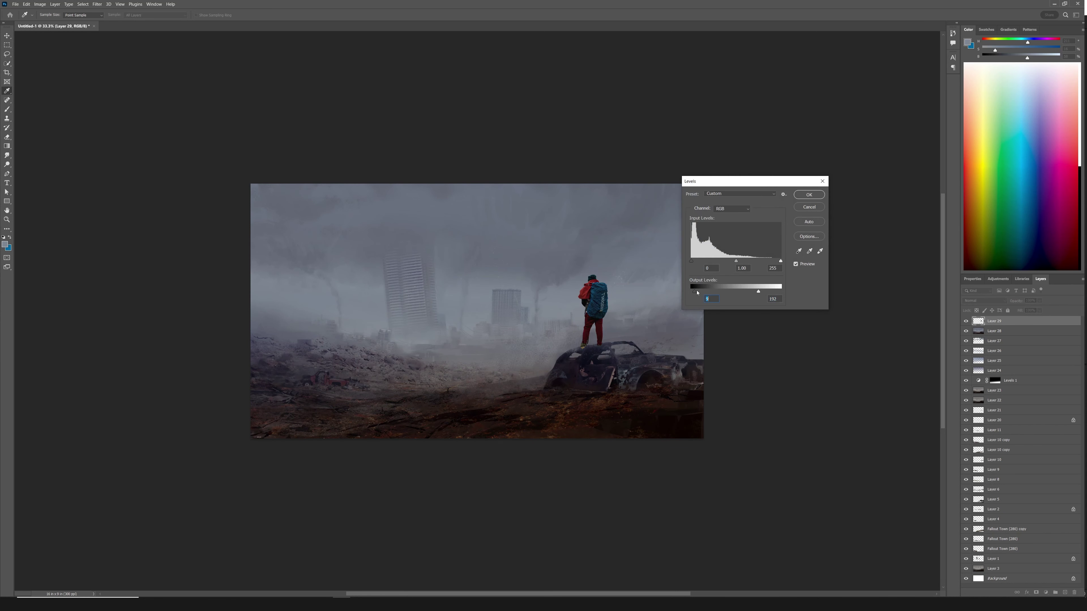
{"action": "key", "text": "Return"}
- Shift the hiker's shadows towards yellow with Color Balance
{"action": "key", "text": "ctrl+b"}
{"action": "left_click_drag", "start_coordinate": [823, 253], "coordinate": [828, 255]}
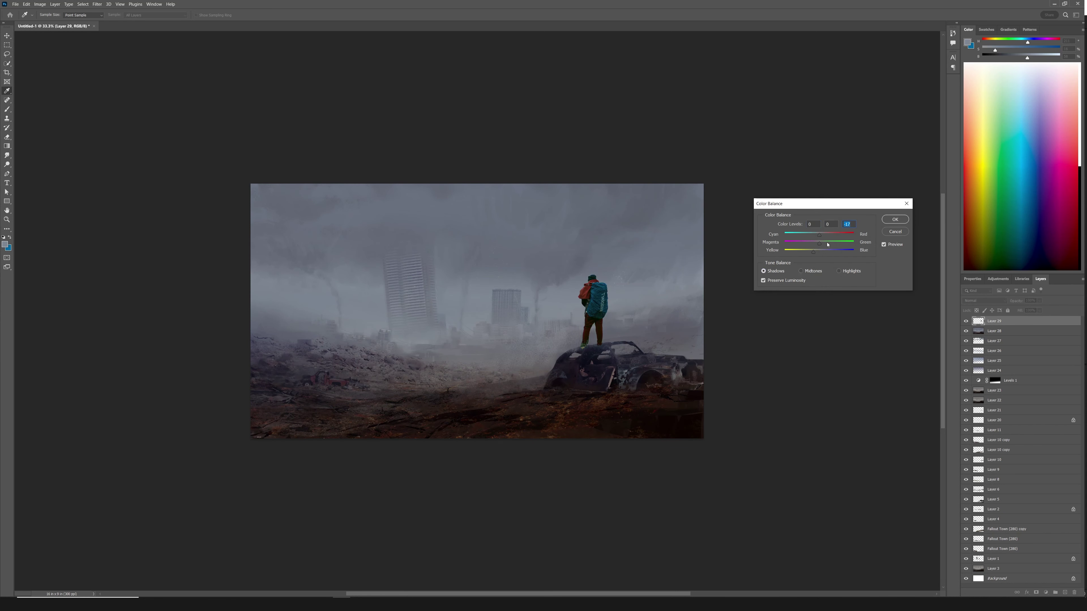
{"action": "key", "text": "Return"}
- Darken the hiker further in Levels by reducing the white output level, and adjust the midtones
{"action": "key", "text": "ctrl+l"}
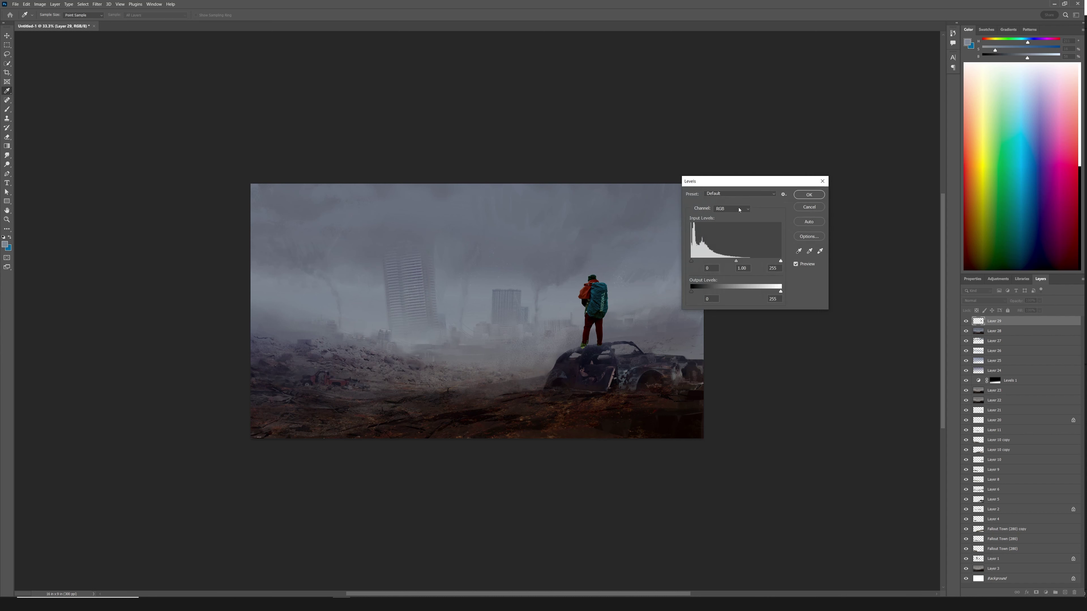
{"action": "key", "text": "Escape"}
{"action": "key", "text": "ctrl+plus"}
{"action": "key", "text": "ctrl+l"}
{"action": "left_click_drag", "start_coordinate": [735, 261], "coordinate": [720, 264]}
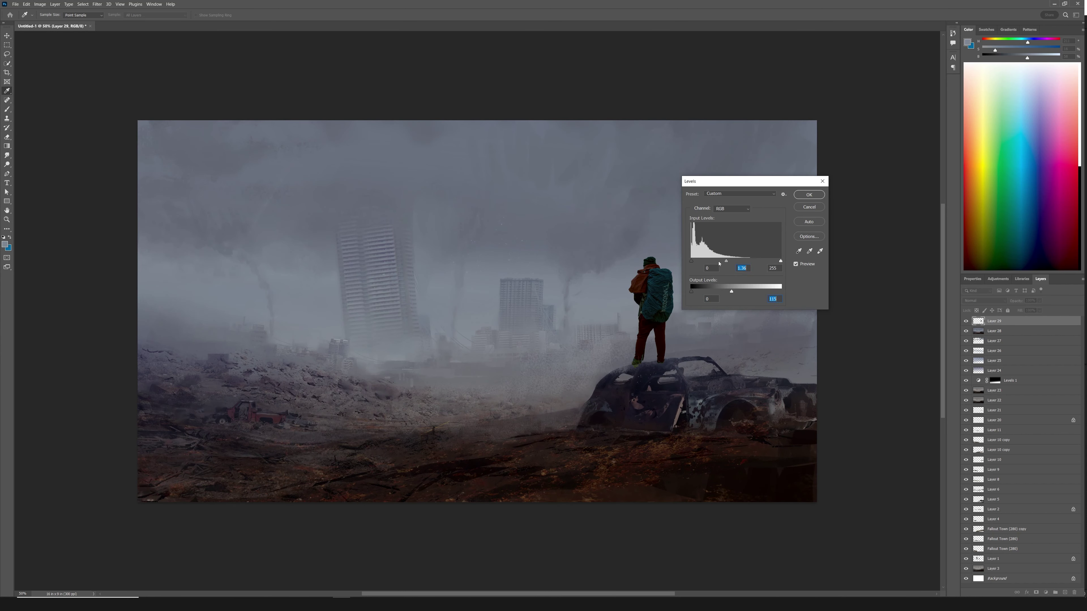
{"action": "key", "text": "Return"}
- Lock the hiker layer's transparent pixels and paint sampled dark tones over the figure to mute its colours
{"action": "key", "text": "b"}
{"action": "left_click", "coordinate": [635, 376], "text": "alt"}
{"action": "key", "text": "slash"}
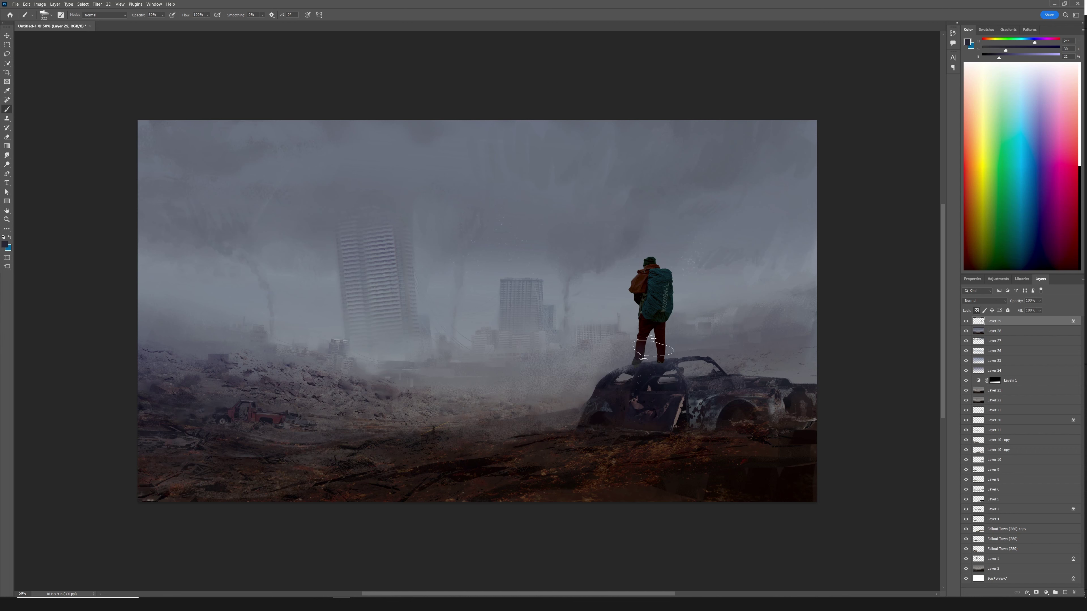
{"action": "left_click", "coordinate": [636, 352], "text": "alt"}
{"action": "key", "text": "bracketright"}
{"action": "key", "text": "bracketright"}
{"action": "key", "text": "bracketright"}
{"action": "key", "text": "bracketright"}
{"action": "key", "text": "bracketright"}
{"action": "key", "text": "bracketright"}
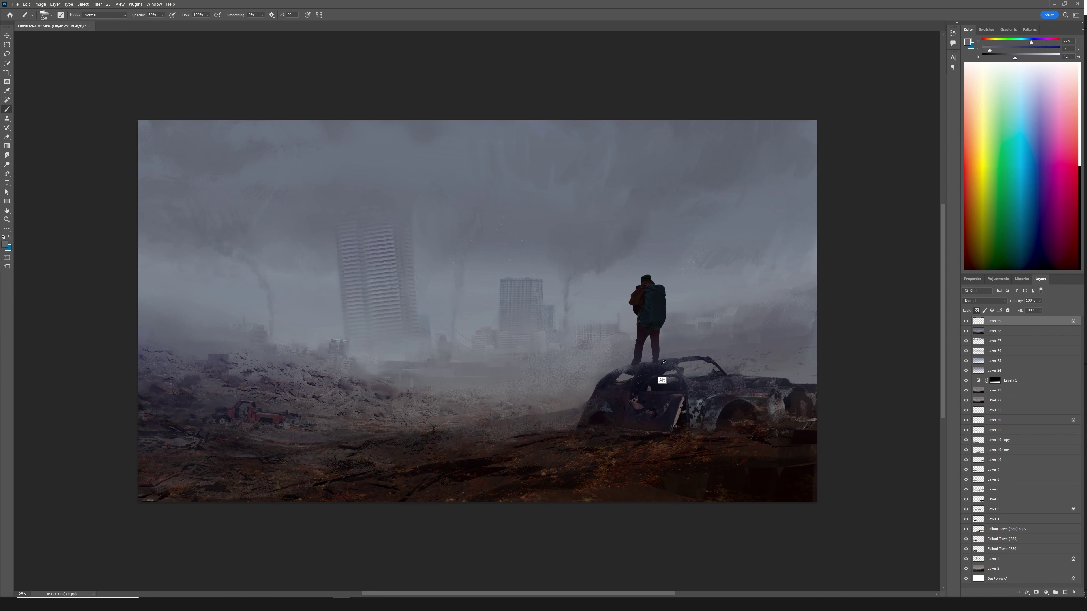
- Paint the hiker's legs and backpack with sampled mist and dark tones to blend the figure into the scene
{"action": "left_click", "coordinate": [634, 367], "text": "alt"}
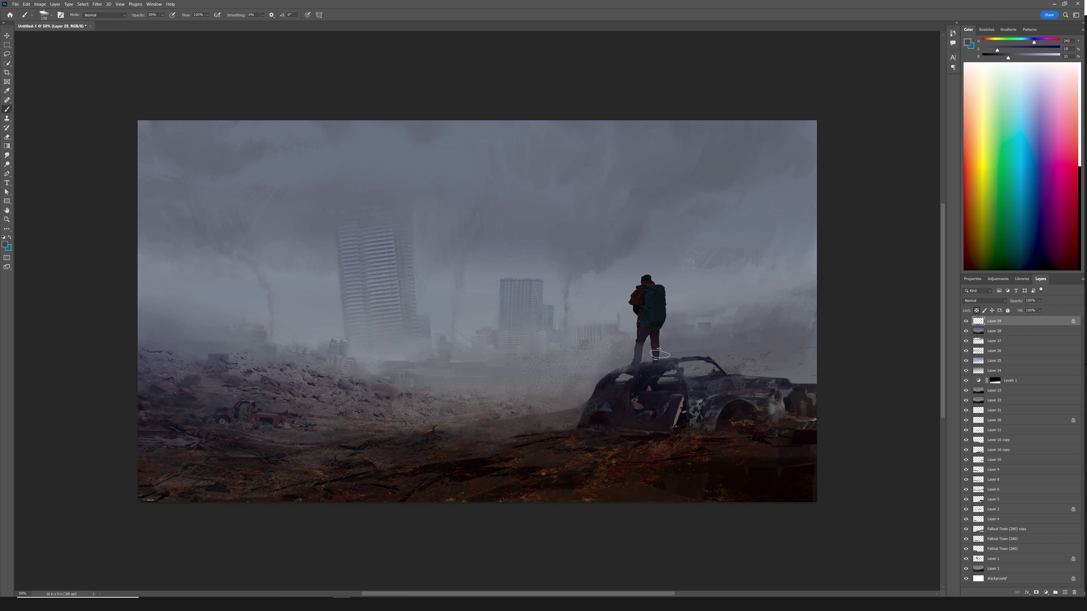
{"action": "left_click", "coordinate": [641, 339], "text": "alt"}
{"action": "left_click", "coordinate": [642, 346], "text": "alt"}
{"action": "right_click", "coordinate": [642, 347]}
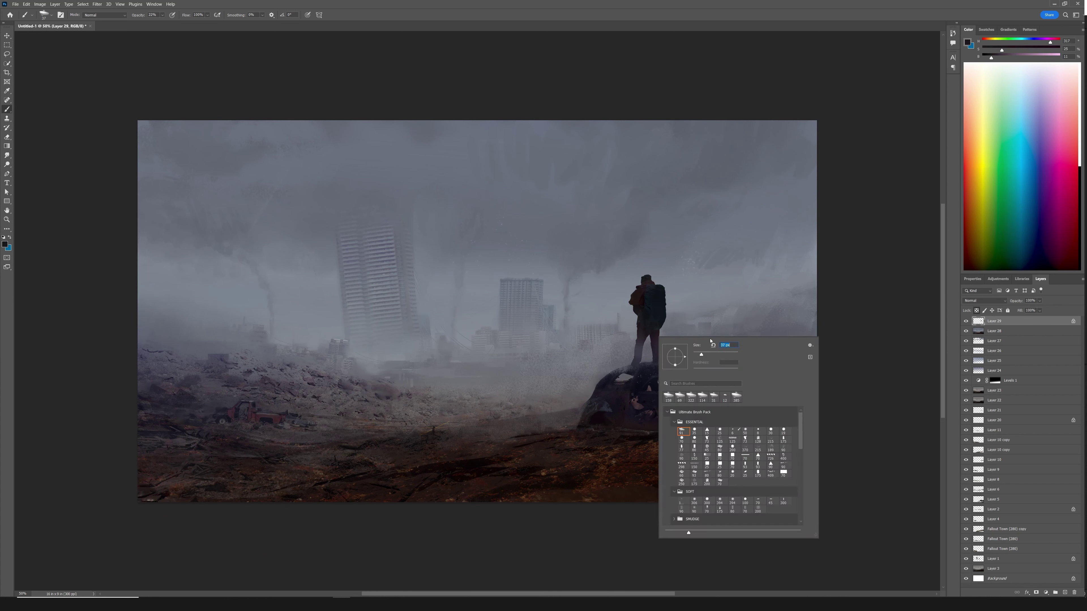
{"action": "key", "text": "Escape"}
{"action": "left_click", "coordinate": [661, 339], "text": "alt"}
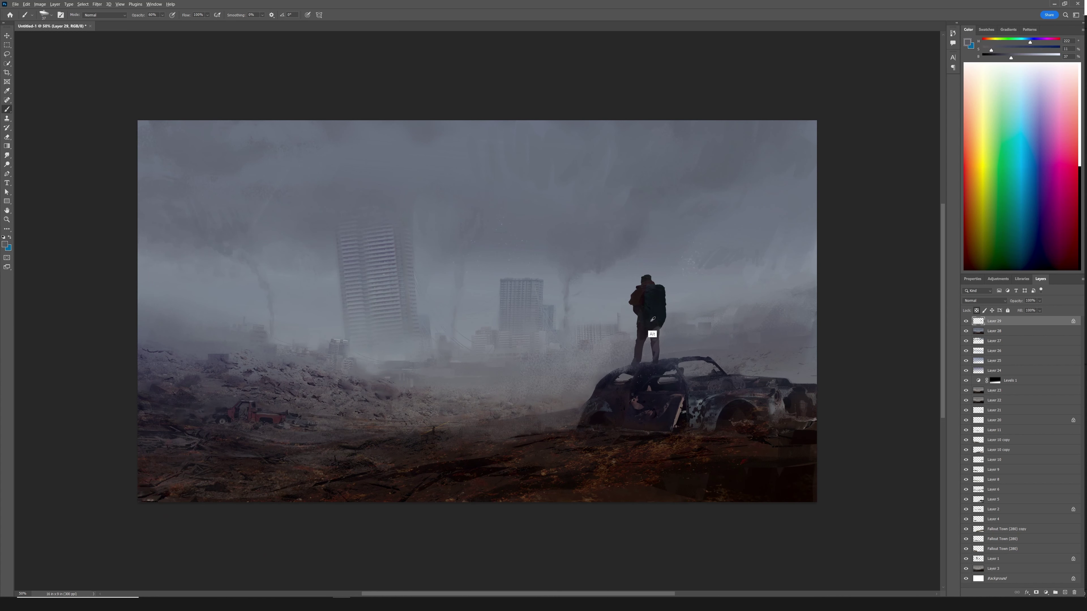
{"action": "left_click", "coordinate": [638, 340], "text": "alt"}
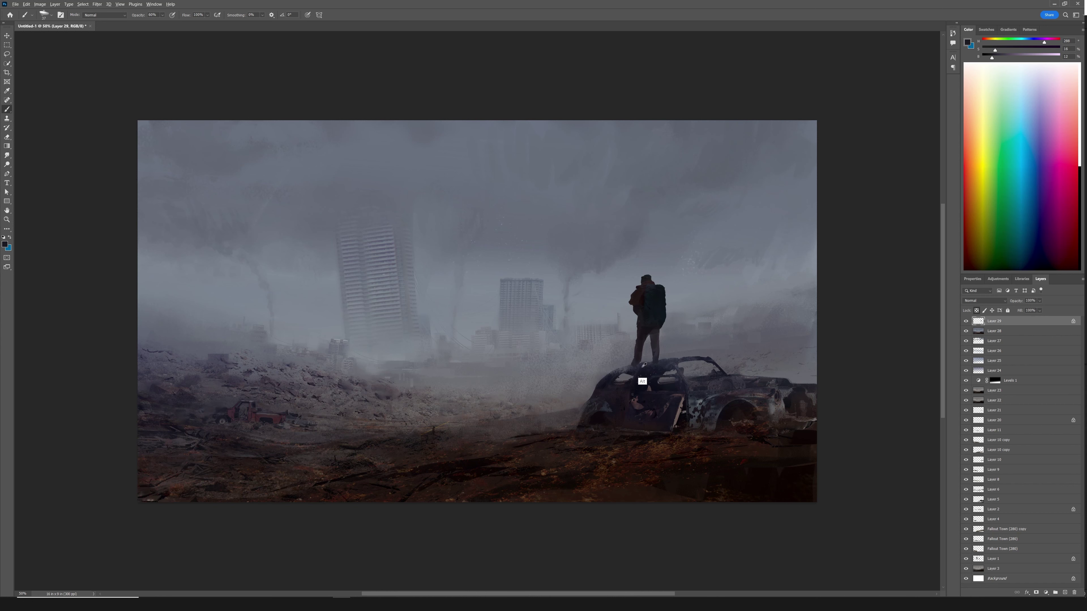
{"action": "left_click", "coordinate": [631, 365], "text": "alt"}
{"action": "scroll", "coordinate": [635, 308], "scroll_direction": "up", "scroll_amount": 1}
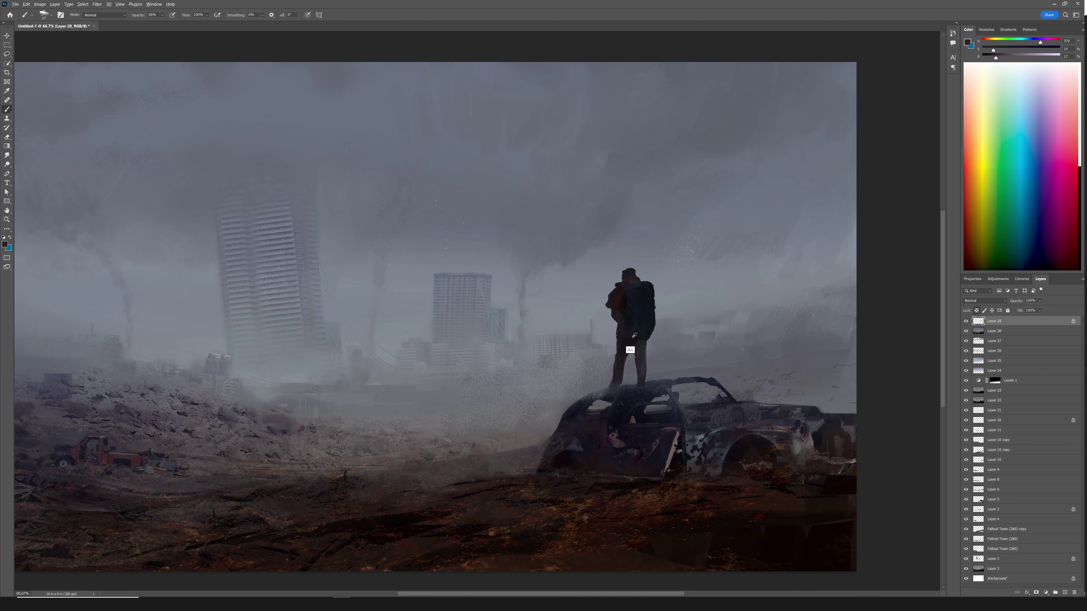
{"action": "left_click", "coordinate": [618, 385], "text": "alt"}
- On a new layer, lasso the wreck's roof edge beneath the hiker's feet and paint it with sampled dark car tones
{"action": "scroll", "coordinate": [618, 385], "scroll_direction": "up", "scroll_amount": 2}
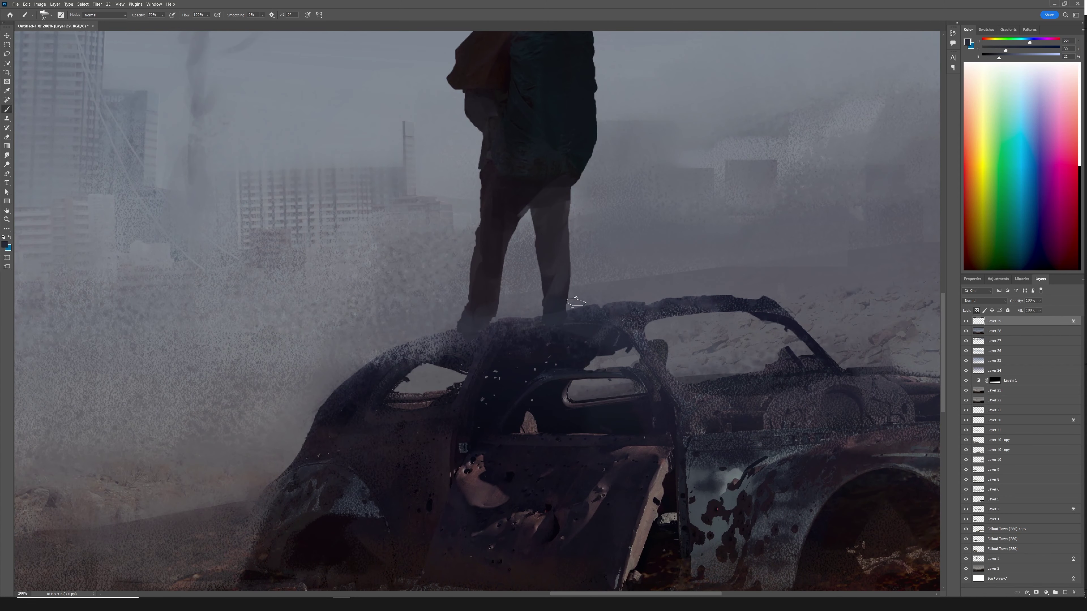
{"action": "mouse_move", "coordinate": [616, 317]}
{"action": "left_mouse_down"}
{"action": "mouse_move", "coordinate": [376, 365]}
{"action": "mouse_move", "coordinate": [616, 316]}
{"action": "left_mouse_up"}
{"action": "key", "text": "ctrl+shift+n"}
{"action": "key", "text": "0"}
{"action": "left_click", "coordinate": [385, 368], "text": "alt"}
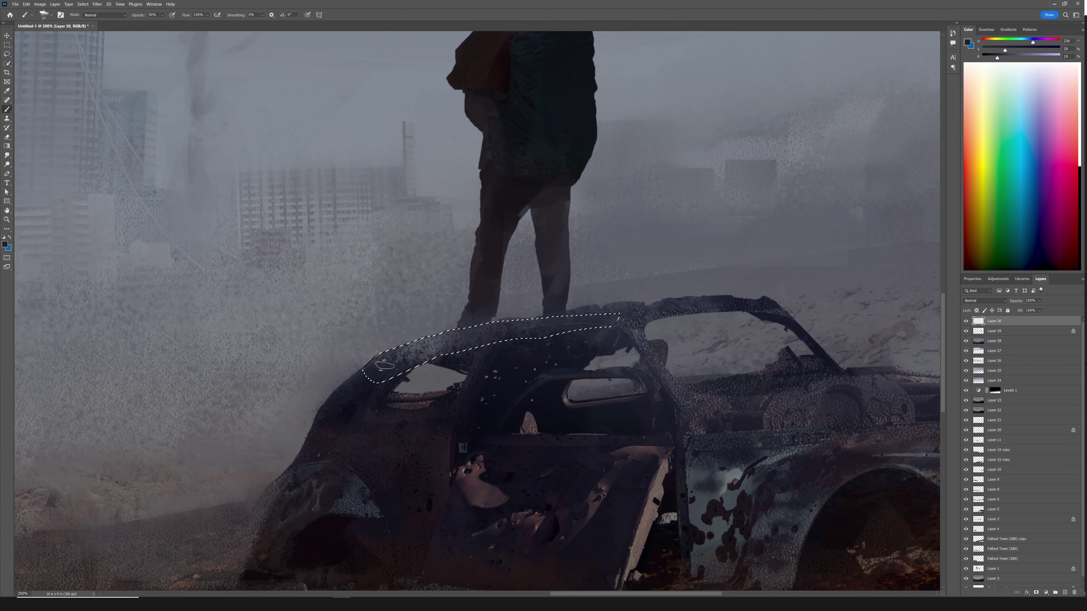
{"action": "mouse_move", "coordinate": [386, 368]}
{"action": "left_mouse_down"}
{"action": "mouse_move", "coordinate": [549, 324]}
{"action": "mouse_move", "coordinate": [626, 316]}
{"action": "left_mouse_up"}
{"action": "key", "text": "l"}
{"action": "mouse_move", "coordinate": [539, 319]}
{"action": "left_mouse_down"}
{"action": "mouse_move", "coordinate": [620, 302]}
{"action": "mouse_move", "coordinate": [759, 308]}
{"action": "mouse_move", "coordinate": [539, 319]}
{"action": "mouse_move", "coordinate": [749, 305]}
{"action": "mouse_move", "coordinate": [628, 325]}
{"action": "left_mouse_up"}
{"action": "key", "text": "b"}
{"action": "key", "text": "ctrl+d"}
{"action": "key", "text": "ctrl+minus"}
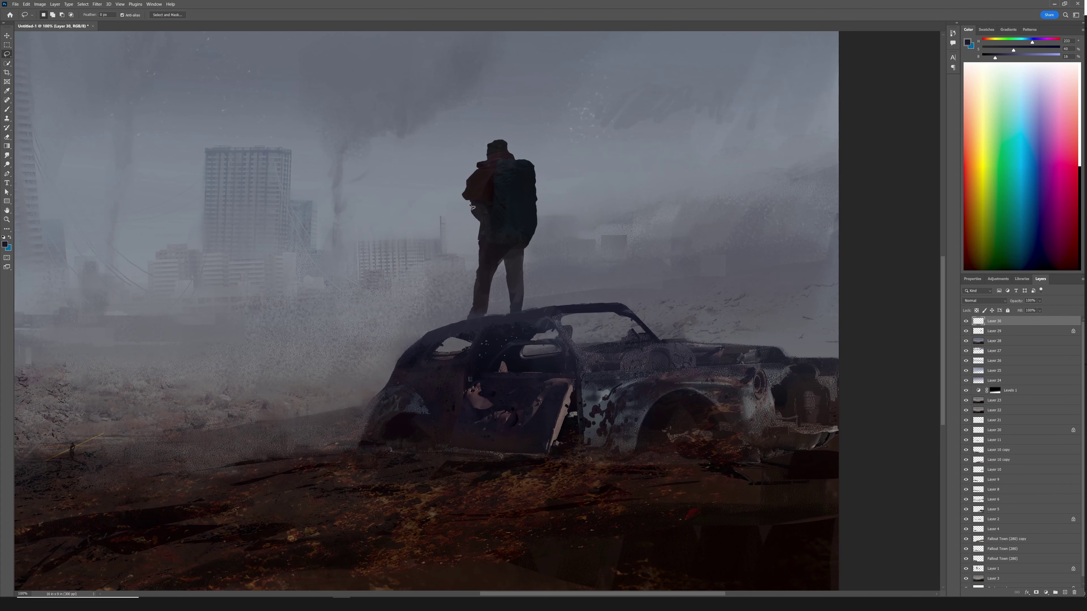
- Clean up the bulging elbow of the hiker's jacket on the figure's layer
{"action": "key", "text": "l"}
{"action": "left_click_drag", "start_coordinate": [473, 171], "coordinate": [441, 201]}
{"action": "key", "text": "alt+bracketleft"}
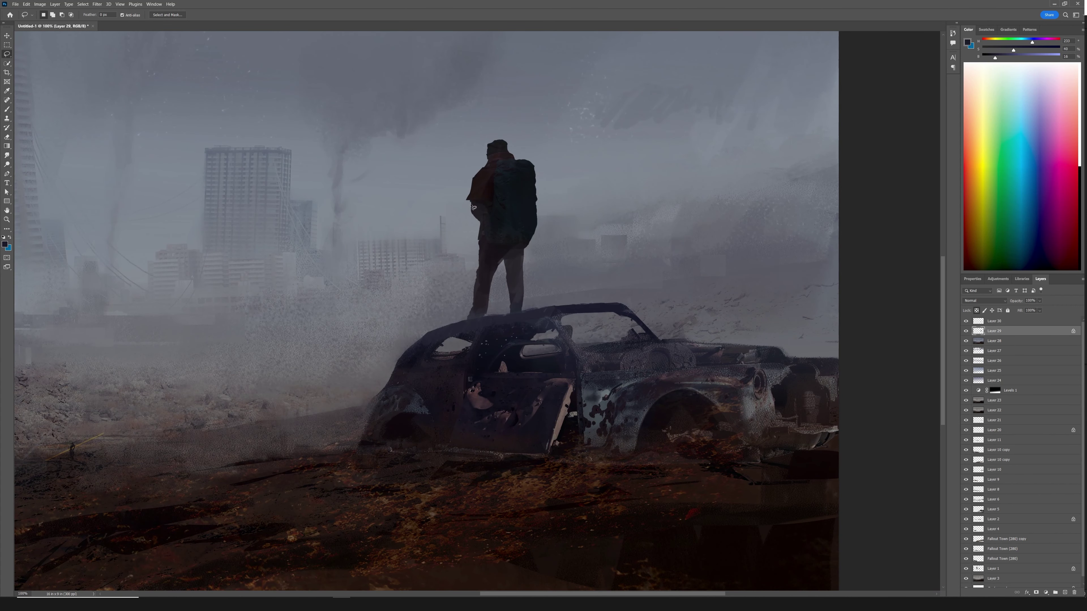
- Lasso a forearm shape below the hiker's sleeve and fill it with a sampled dark jacket tone
{"action": "key", "text": "ctrl+plus"}
{"action": "key", "text": "shift"}
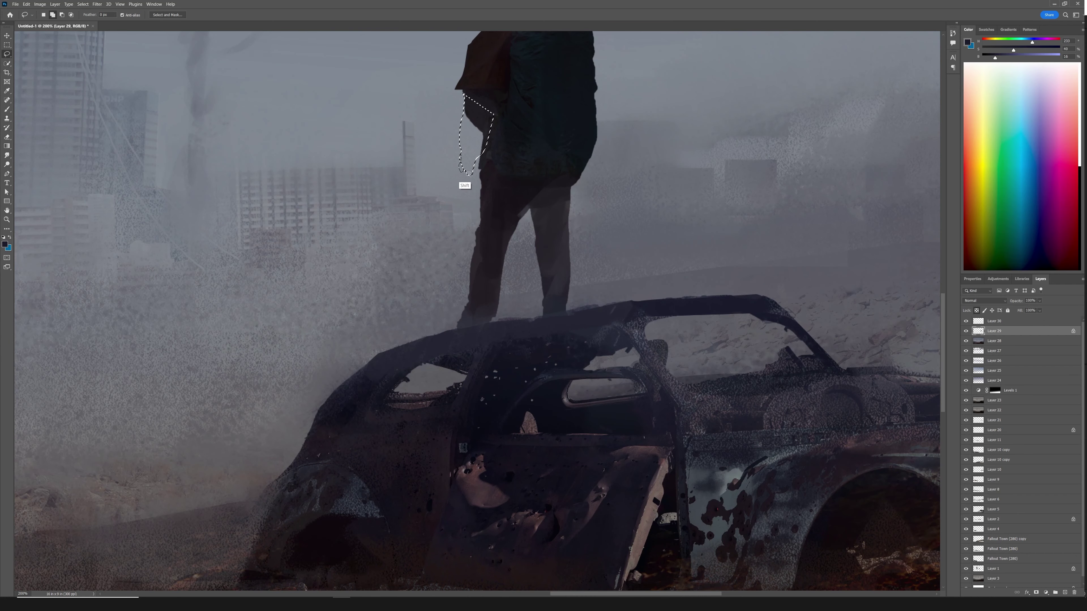
{"action": "key", "text": "b"}
{"action": "left_click", "coordinate": [487, 137], "text": "alt"}
{"action": "right_click", "coordinate": [499, 200]}
{"action": "mouse_move", "coordinate": [485, 121]}
{"action": "left_mouse_down"}
{"action": "mouse_move", "coordinate": [475, 163]}
{"action": "mouse_move", "coordinate": [462, 168]}
{"action": "mouse_move", "coordinate": [467, 185]}
{"action": "left_mouse_up"}
{"action": "key", "text": "l"}
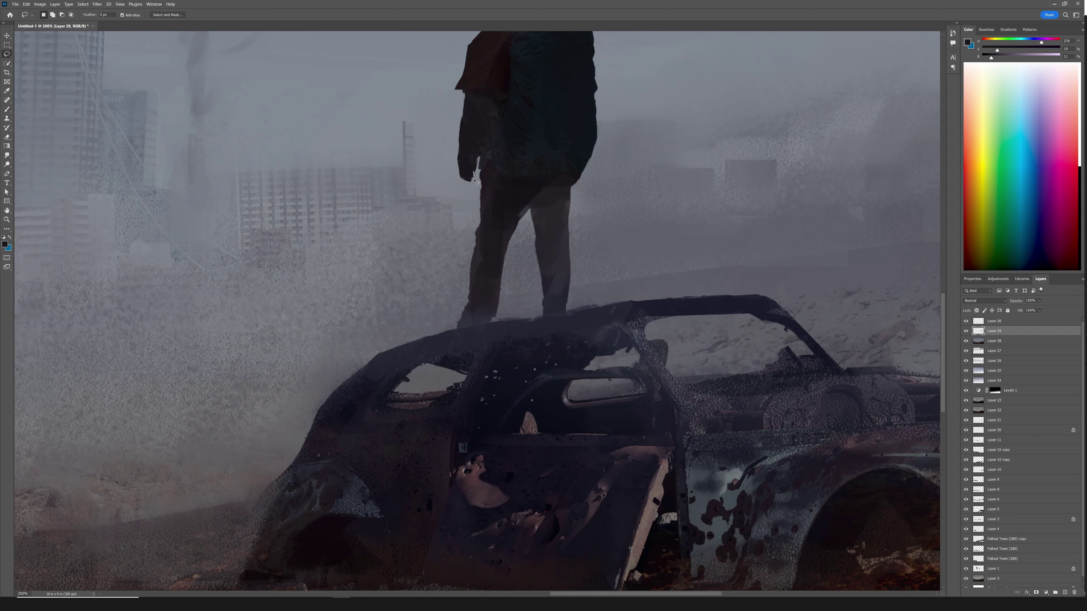
{"action": "key", "text": "ctrl+minus"}
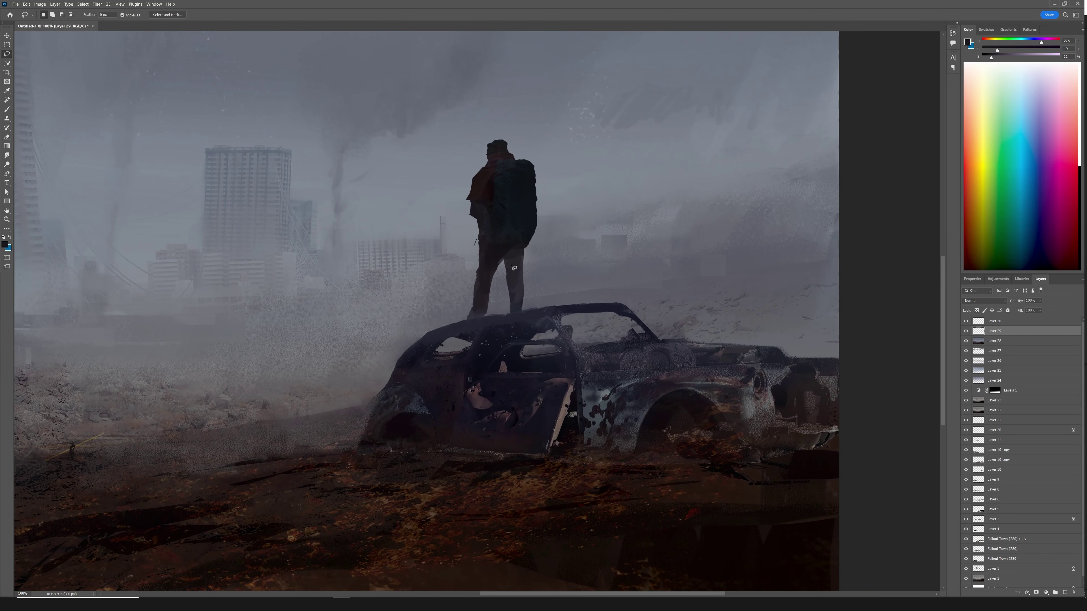
- Select the hiker's forearm and rotate it outwards so that the hand reaches away from the body
{"action": "mouse_move", "coordinate": [469, 210]}
{"action": "left_mouse_down"}
{"action": "mouse_move", "coordinate": [476, 221]}
{"action": "mouse_move", "coordinate": [468, 209]}
{"action": "left_mouse_up"}
{"action": "key", "text": "ctrl+t"}
{"action": "left_click_drag", "start_coordinate": [428, 161], "coordinate": [496, 169]}
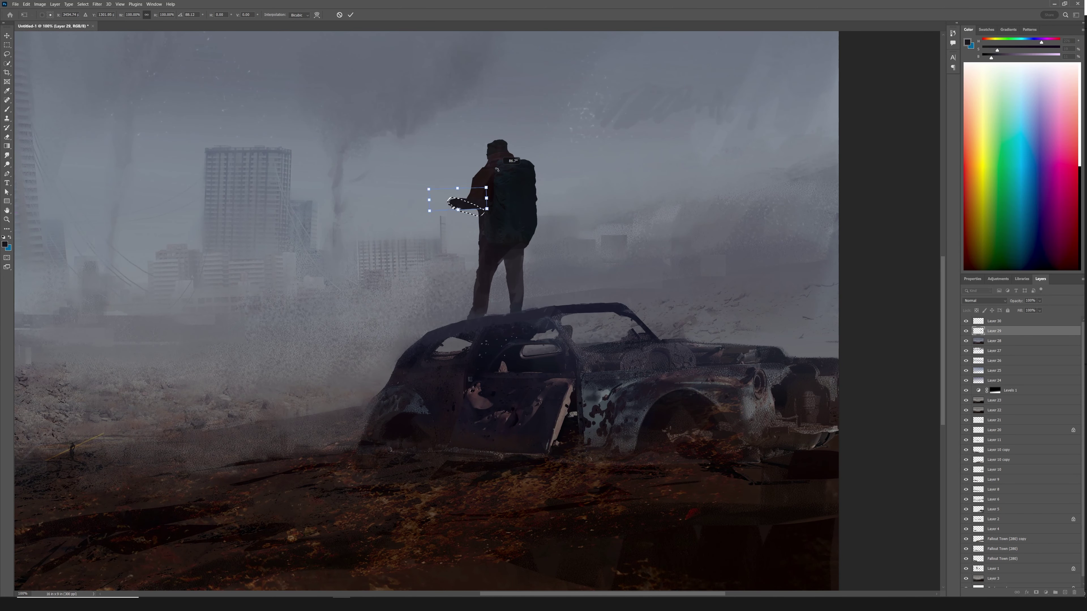
{"action": "left_click_drag", "start_coordinate": [466, 204], "coordinate": [467, 214]}
{"action": "key", "text": "Return"}
{"action": "key", "text": "b"}
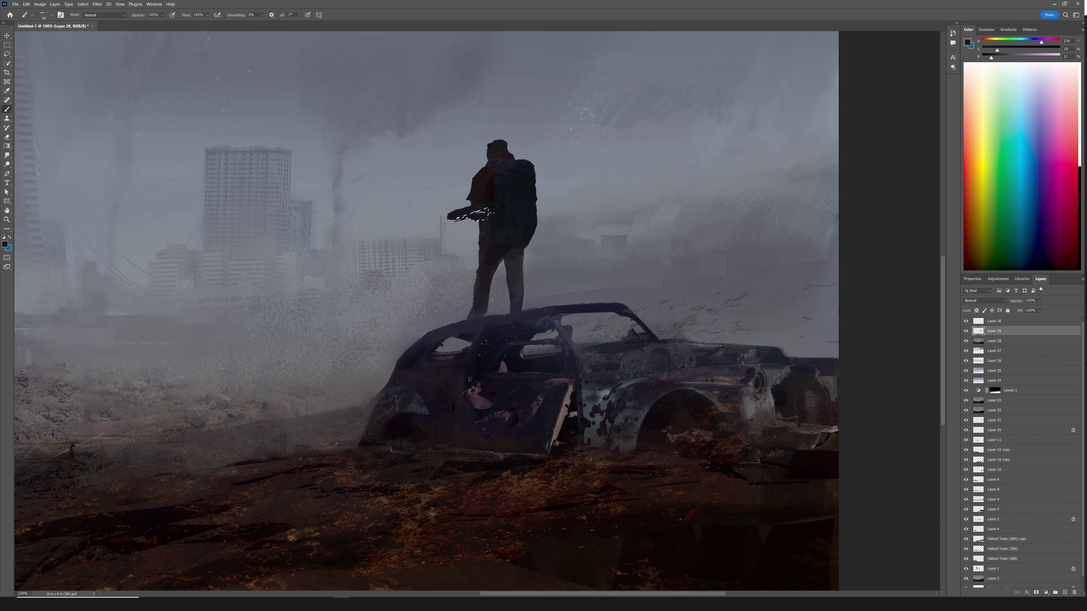
- Lasso a thin walking stick from the hiker's hand down to the car roof and fill it with dark paint
{"action": "key", "text": "l"}
{"action": "key", "text": "ctrl+plus"}
{"action": "mouse_move", "coordinate": [490, 256]}
{"action": "left_mouse_down"}
{"action": "mouse_move", "coordinate": [473, 294]}
{"action": "mouse_move", "coordinate": [475, 357]}
{"action": "mouse_move", "coordinate": [472, 289]}
{"action": "left_mouse_up"}
{"action": "scroll", "coordinate": [434, 282], "scroll_direction": "down", "scroll_amount": 2}
{"action": "scroll", "coordinate": [472, 289], "scroll_direction": "up", "scroll_amount": 1}
{"action": "key", "text": "b"}
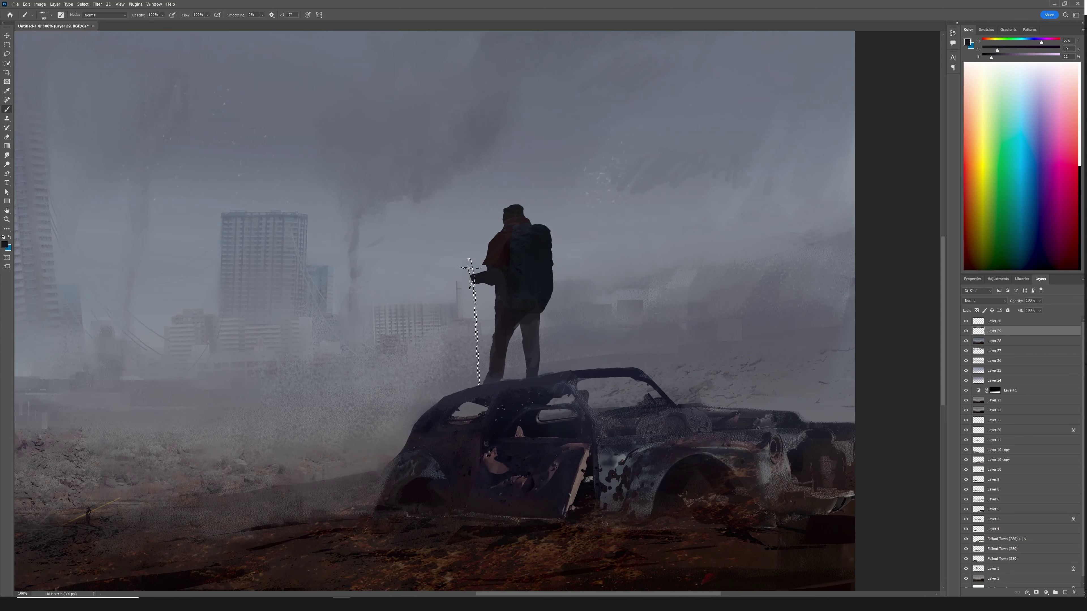
{"action": "key", "text": "l"}
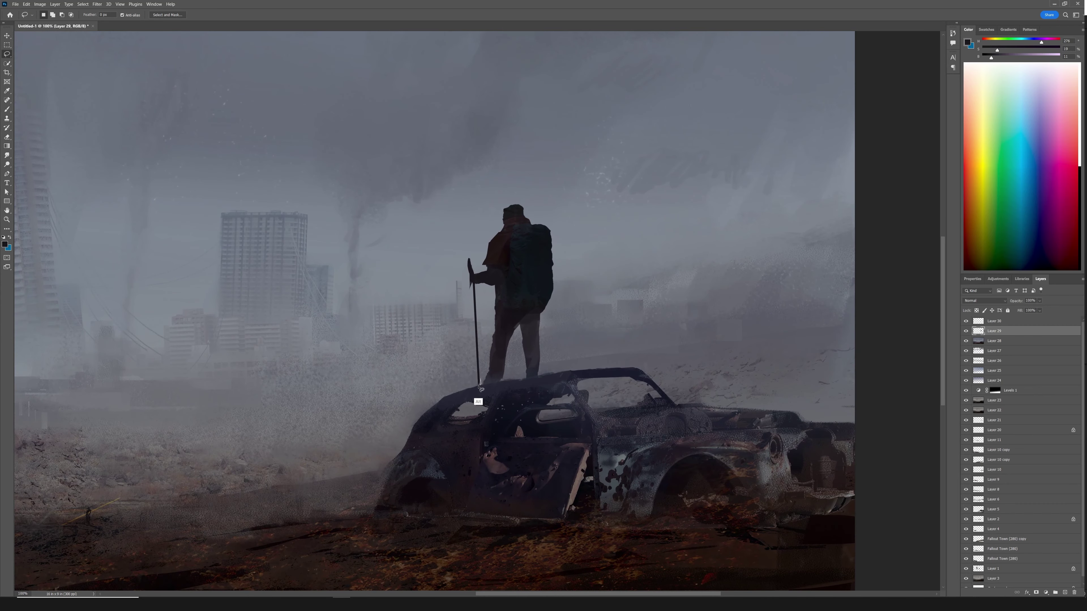
- Refine the hiker's silhouette with lasso selections and sampled dark paint, reshaping the cap into a hood
{"action": "key", "text": "b"}
{"action": "left_click", "coordinate": [492, 342], "text": "alt"}
{"action": "scroll", "coordinate": [496, 300], "scroll_direction": "down", "scroll_amount": 5}
{"action": "scroll", "coordinate": [505, 226], "scroll_direction": "up", "scroll_amount": 5}
{"action": "key", "text": "l"}
{"action": "scroll", "coordinate": [505, 226], "scroll_direction": "down", "scroll_amount": 1}
{"action": "scroll", "coordinate": [505, 227], "scroll_direction": "up", "scroll_amount": 3}
{"action": "scroll", "coordinate": [505, 226], "scroll_direction": "down", "scroll_amount": 4}
{"action": "scroll", "coordinate": [501, 364], "scroll_direction": "up", "scroll_amount": 1}
{"action": "mouse_move", "coordinate": [526, 365]}
{"action": "left_mouse_down"}
{"action": "mouse_move", "coordinate": [498, 368]}
{"action": "mouse_move", "coordinate": [523, 371]}
{"action": "mouse_move", "coordinate": [512, 375]}
{"action": "mouse_move", "coordinate": [540, 396]}
{"action": "left_mouse_up"}
{"action": "key", "text": "b"}
{"action": "right_click", "coordinate": [494, 369]}
{"action": "key", "text": "Return"}
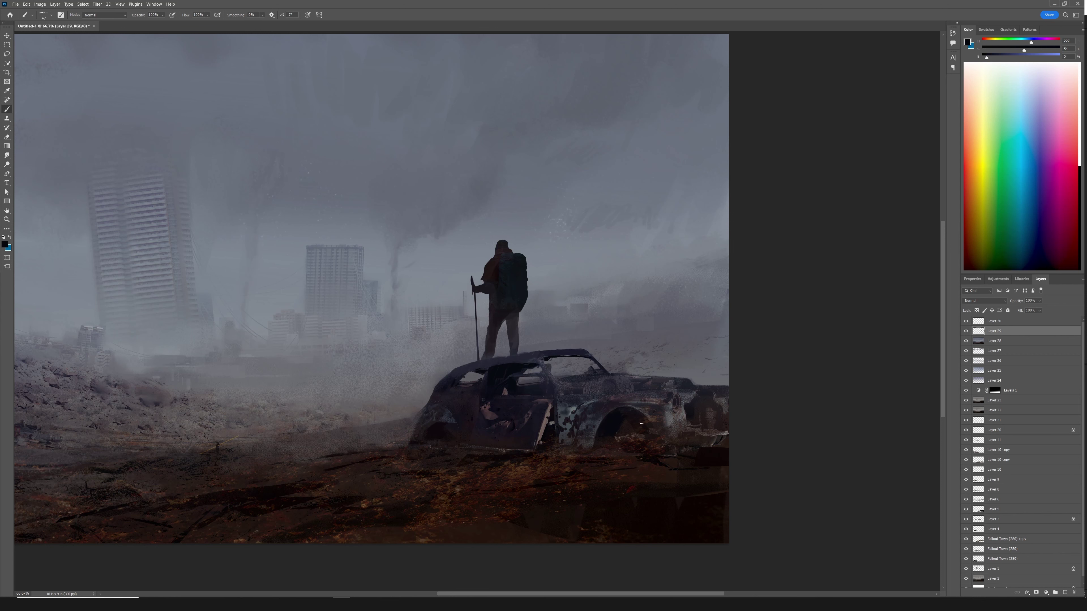
- Touch up the wrecked car's open door area with sampled dark tones
{"action": "left_click", "coordinate": [540, 438], "text": "alt"}
{"action": "left_click", "coordinate": [548, 432], "text": "alt"}
{"action": "scroll", "coordinate": [362, 311], "scroll_direction": "down", "scroll_amount": 3}
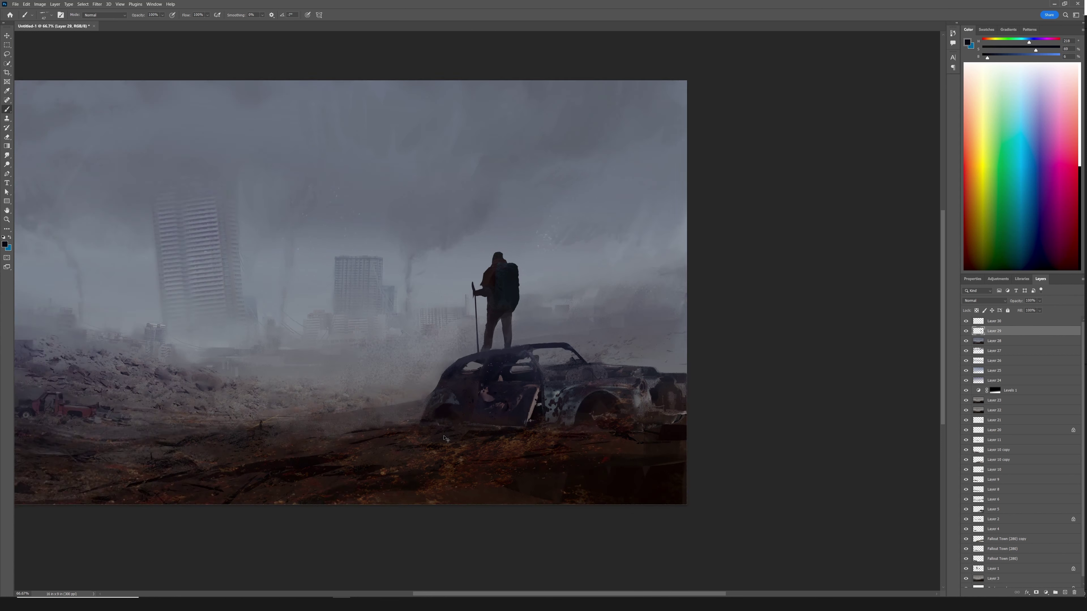
- Stamp all visible layers into a new layer and tone its midtones with a much larger Burn brush
{"action": "key", "text": "ctrl+shift+alt+e"}
{"action": "key", "text": "o"}
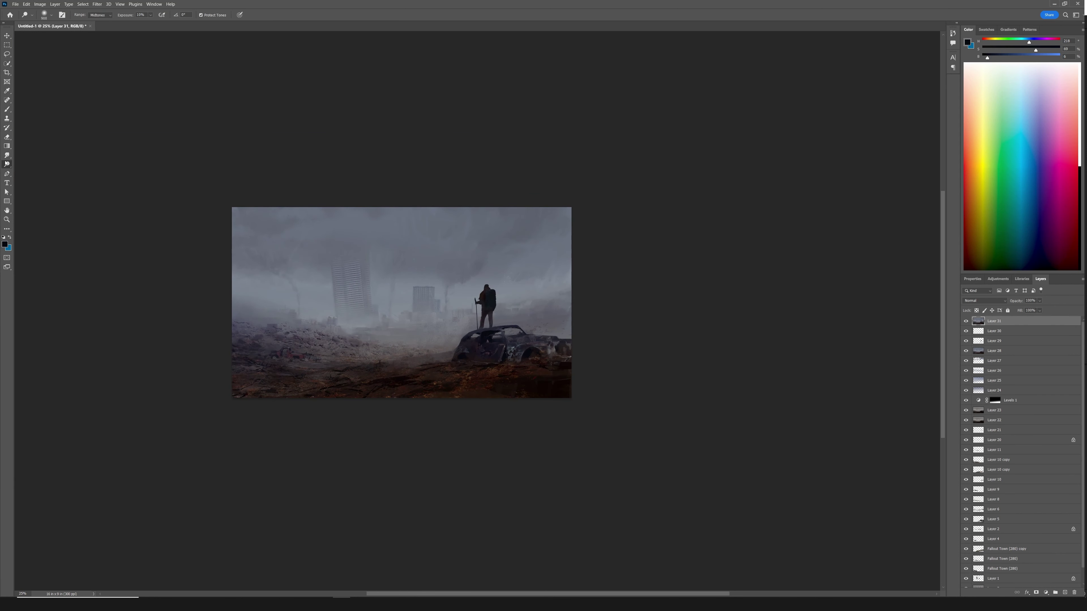
{"action": "key", "text": "shift+o"}
{"action": "key", "text": "bracketright"}
{"action": "key", "text": "bracketright"}
{"action": "key", "text": "bracketright"}
{"action": "key", "text": "bracketright"}
{"action": "key", "text": "bracketright"}
{"action": "key", "text": "bracketright"}
{"action": "key", "text": "bracketright"}
{"action": "key", "text": "bracketright"}
{"action": "key", "text": "bracketright"}
{"action": "key", "text": "bracketright"}
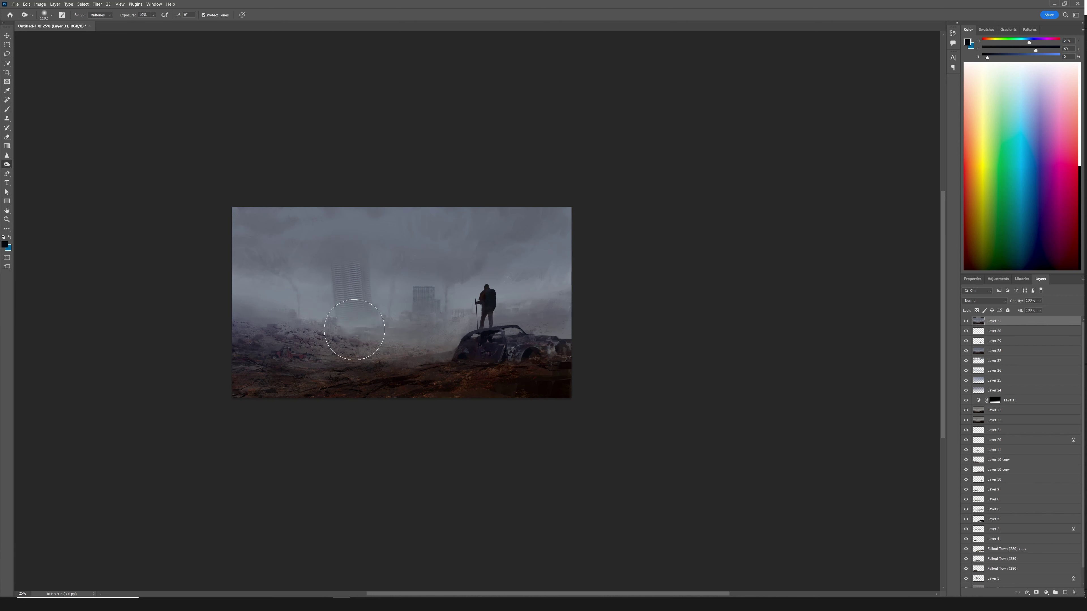
- Add a Curves adjustment layer with an S-shaped contrast curve and fade it off the ground with a gradient on its mask
{"action": "left_click", "coordinate": [1045, 592]}
{"action": "left_click", "coordinate": [1052, 500]}
{"action": "left_click", "coordinate": [1009, 386]}
{"action": "left_click", "coordinate": [1045, 340]}
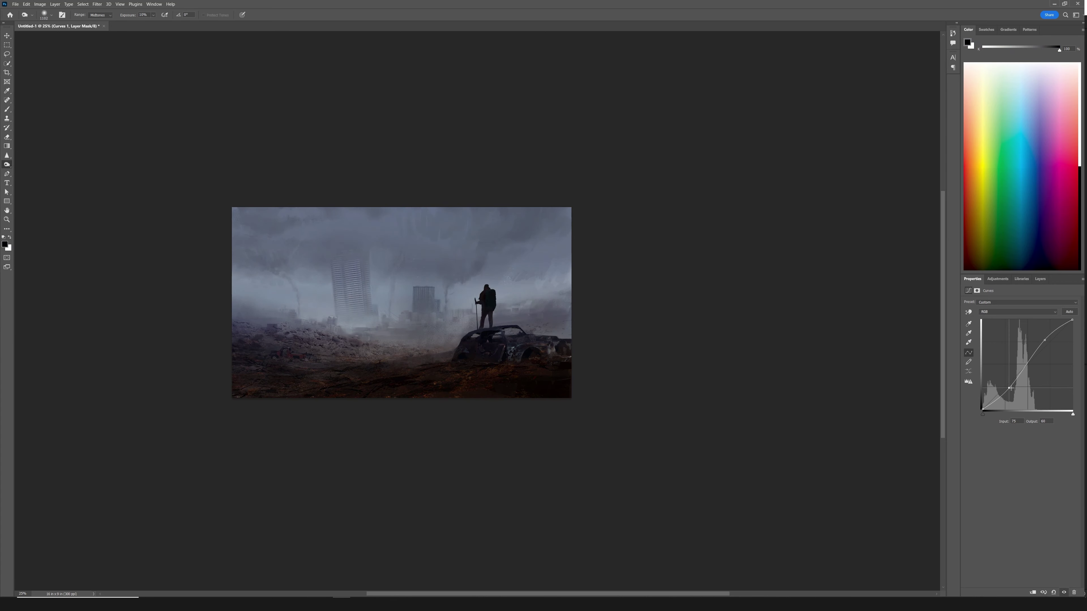
{"action": "left_click", "coordinate": [1040, 278]}
{"action": "key", "text": "g"}
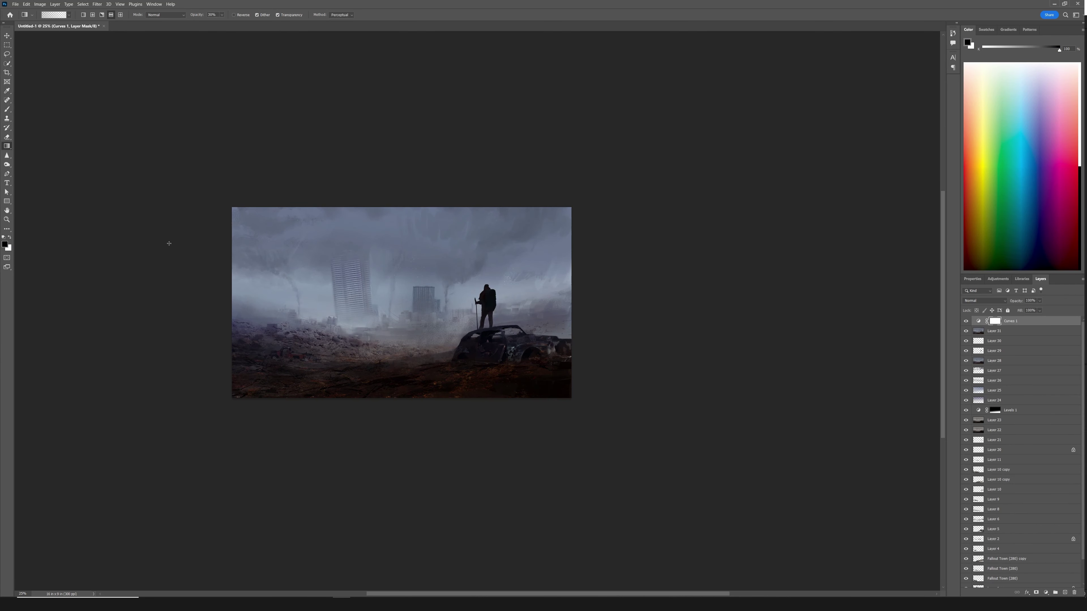
- Select the hiker and the car's darkest areas and paint black on the Curves mask there to restore their shadow detail
{"action": "key", "text": "b"}
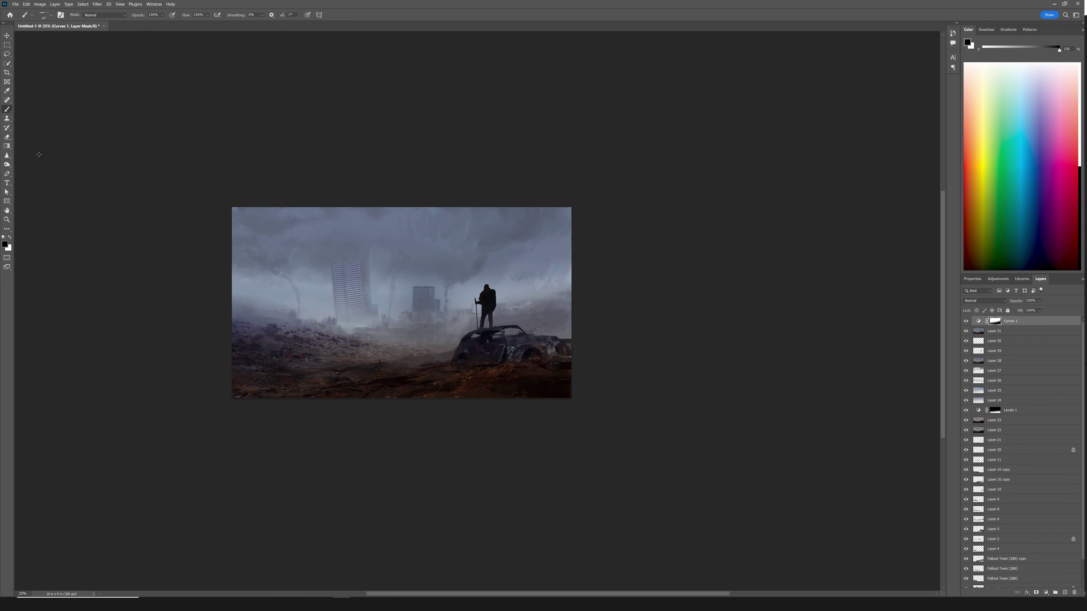
{"action": "key", "text": "ctrl+plus"}
{"action": "right_click", "coordinate": [468, 305]}
{"action": "double_click", "coordinate": [496, 398]}
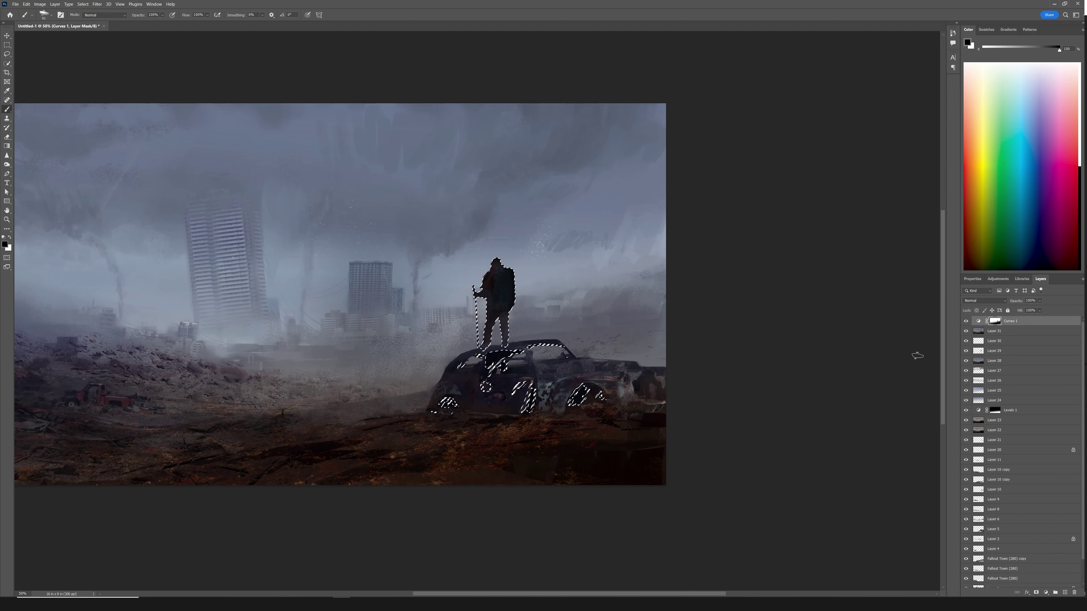
{"action": "scroll", "coordinate": [496, 274], "scroll_direction": "down", "scroll_amount": 3}
{"action": "scroll", "coordinate": [493, 307], "scroll_direction": "up", "scroll_amount": 2}
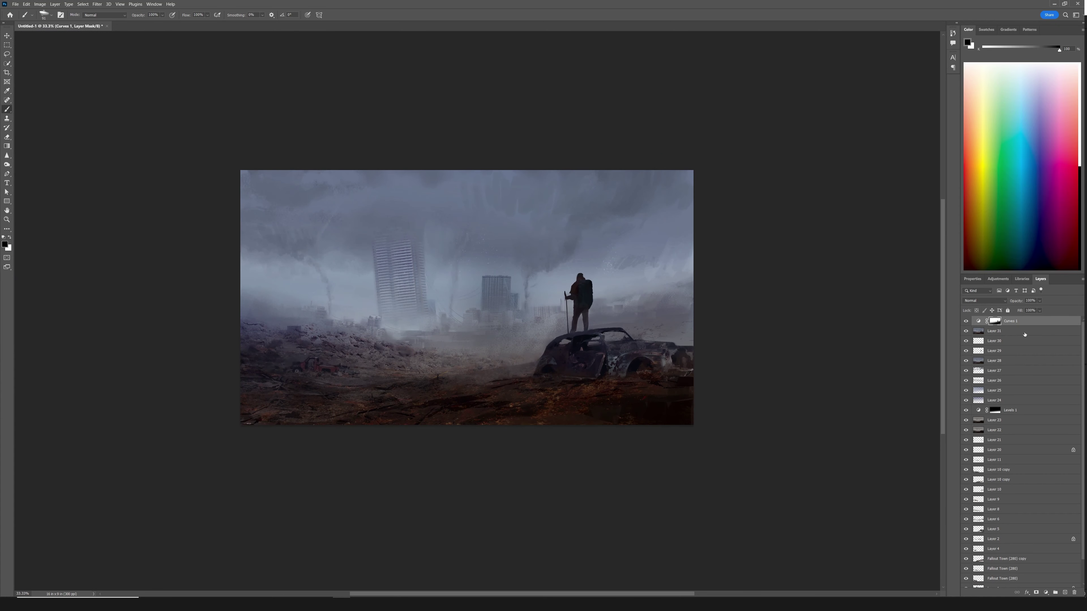
- Add a Hue/Saturation adjustment layer above the stamped image and fine-tune the overall colour
{"action": "left_click", "coordinate": [1045, 592]}
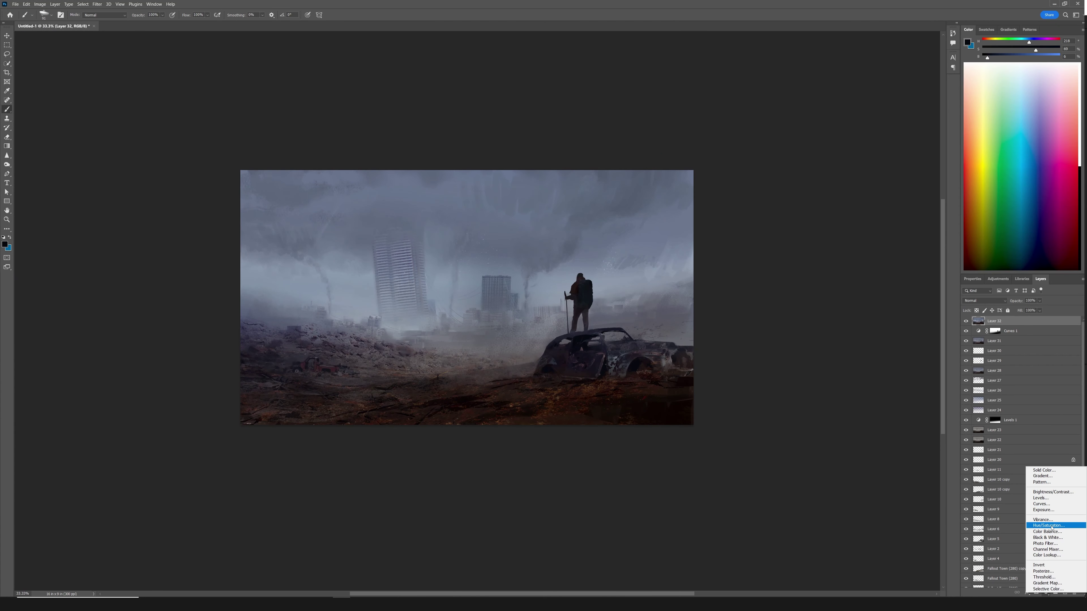
{"action": "left_click", "coordinate": [1044, 525]}
{"action": "left_click_drag", "start_coordinate": [1021, 343], "coordinate": [1025, 359]}
{"action": "left_click", "coordinate": [1041, 279]}
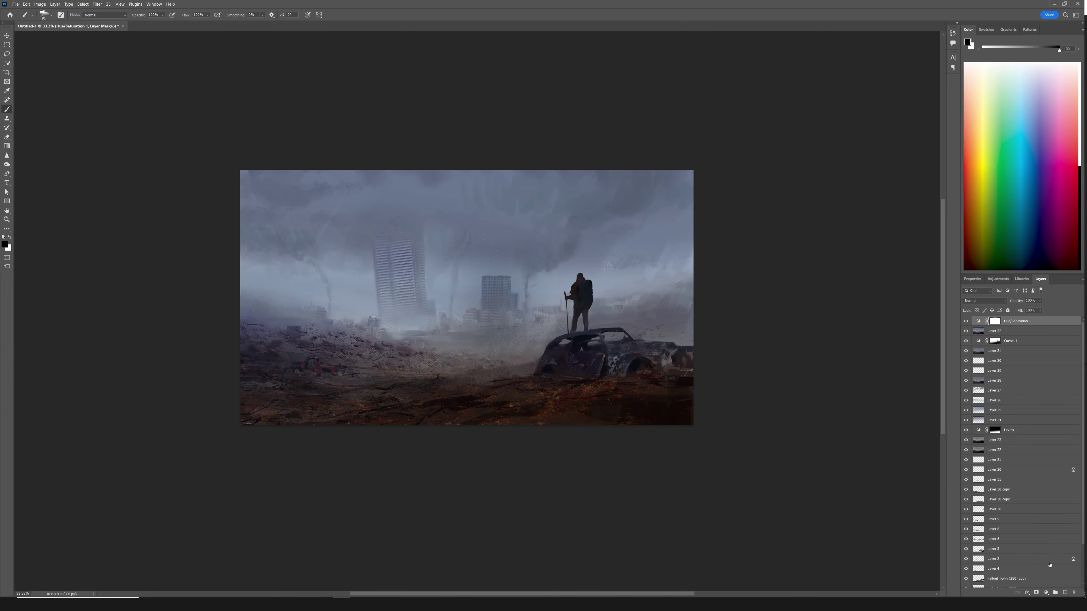
{"action": "scroll", "coordinate": [921, 370], "scroll_direction": "down", "scroll_amount": 2}
{"action": "scroll", "coordinate": [921, 370], "scroll_direction": "up", "scroll_amount": 2}
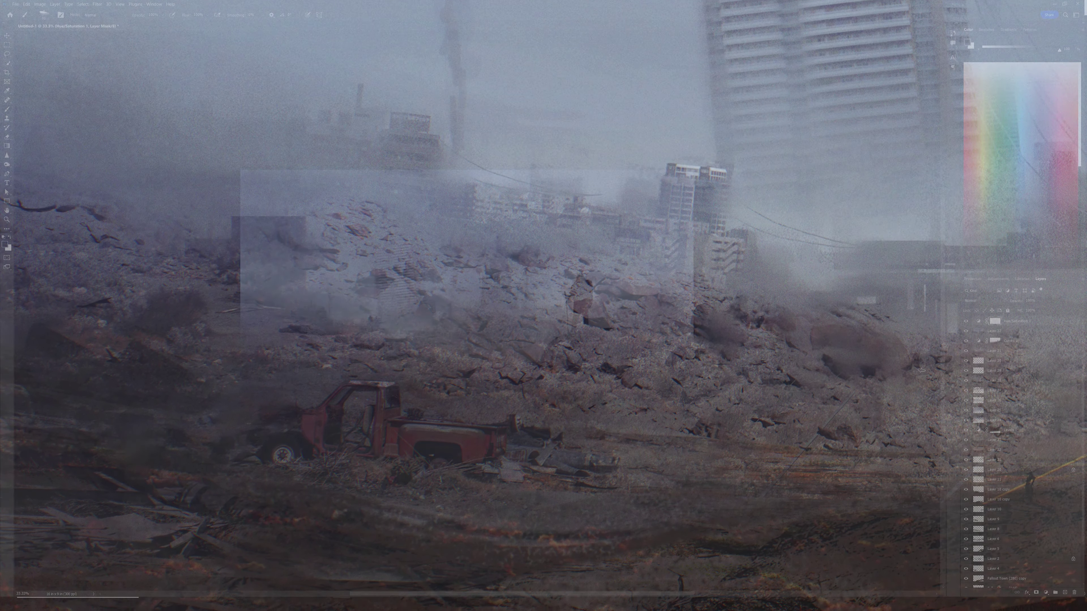